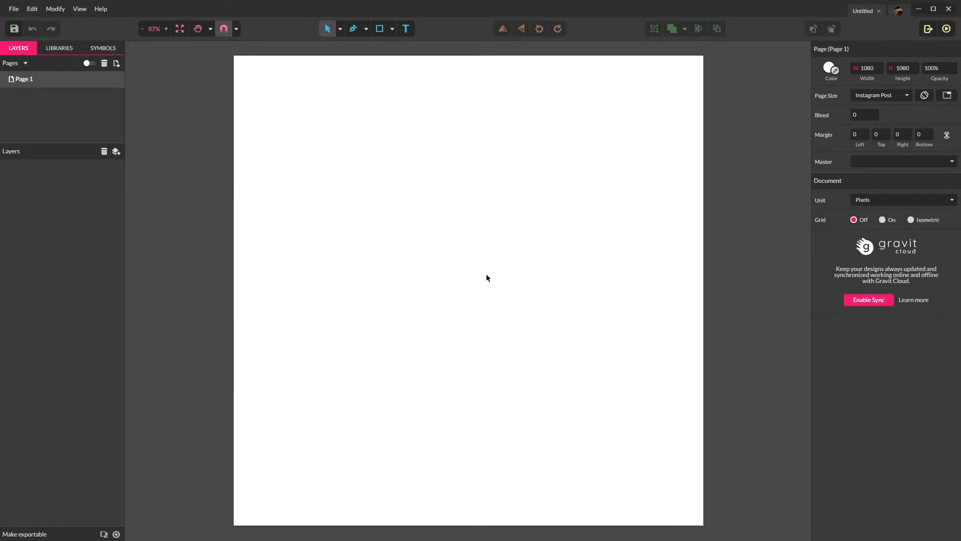
Draw an upright rectangle about 172 × 302 px as the head and round its corners fully to 88
key("r")
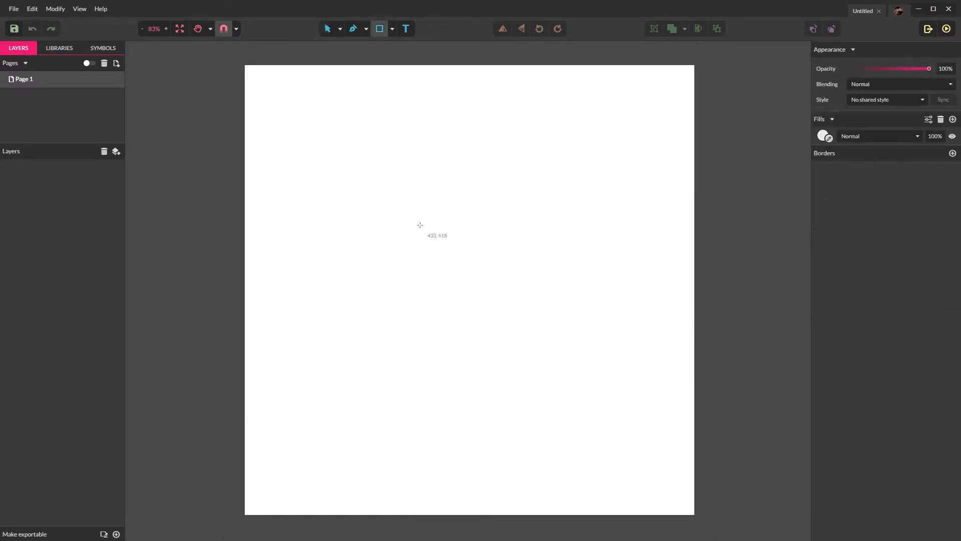
left_click_drag(394, 152, 530, 374)
left_click_drag(851, 153, 913, 153)
left_click_drag(524, 152, 385, 193)
left_click(464, 197)
left_click(389, 214)
Fill the head shape with the pale peach colour #FFE8C6
left_click(821, 240)
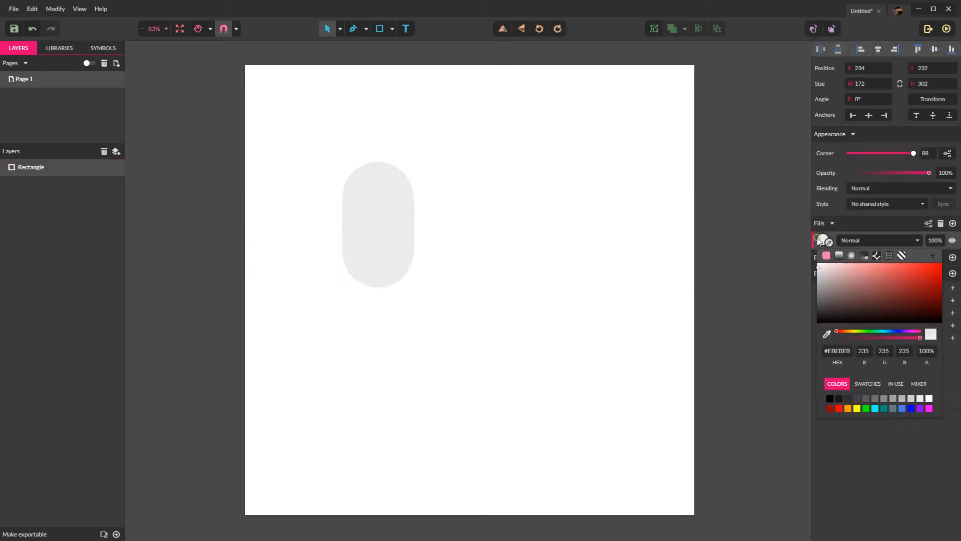
left_click(848, 408)
left_click_drag(852, 279, 846, 255)
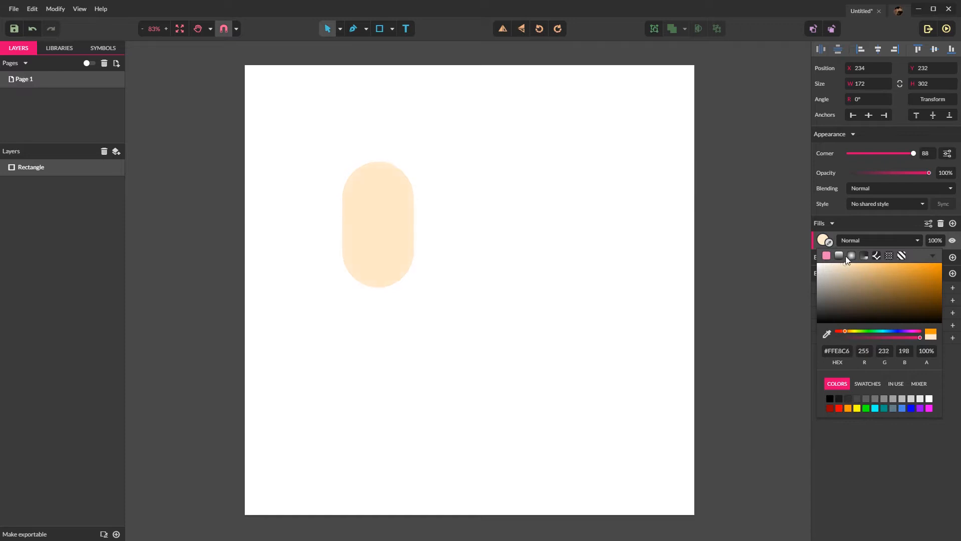
left_click(543, 254)
Duplicate the head, shrink the copy to a neck about 43 × 112 px at the chin, and send it to the back
left_click(394, 230)
mouse_move(382, 205)
left_mouse_down()
mouse_move(392, 197)
mouse_move(391, 253)
mouse_move(380, 190)
mouse_move(379, 218)
left_mouse_up()
left_click(503, 206)
left_click(392, 224)
left_click_drag(408, 174, 386, 243)
left_click(387, 274)
key("ctrl+shift+Down")
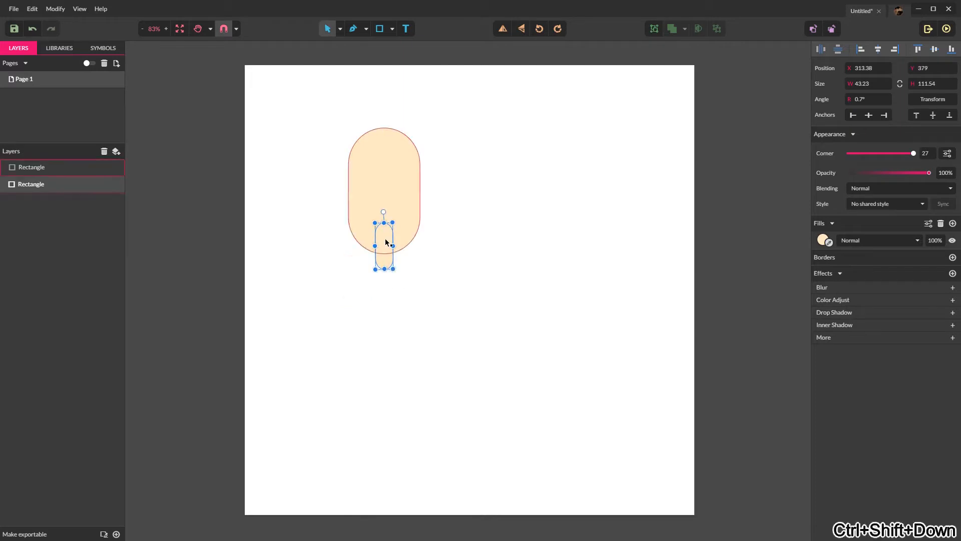
Fill the neck with the slightly darker skin tone #F0DAB8
left_click(824, 241)
left_click_drag(846, 265, 846, 266)
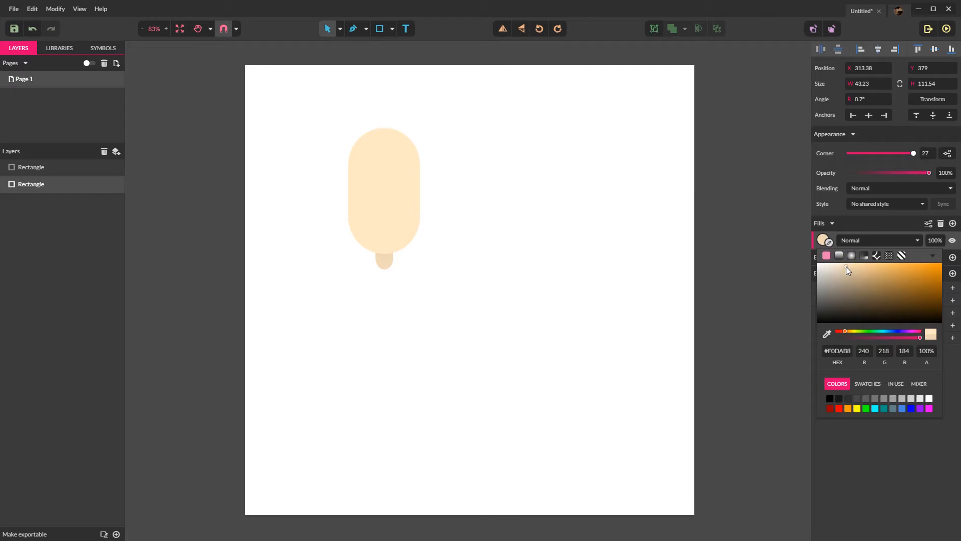
left_click(488, 267)
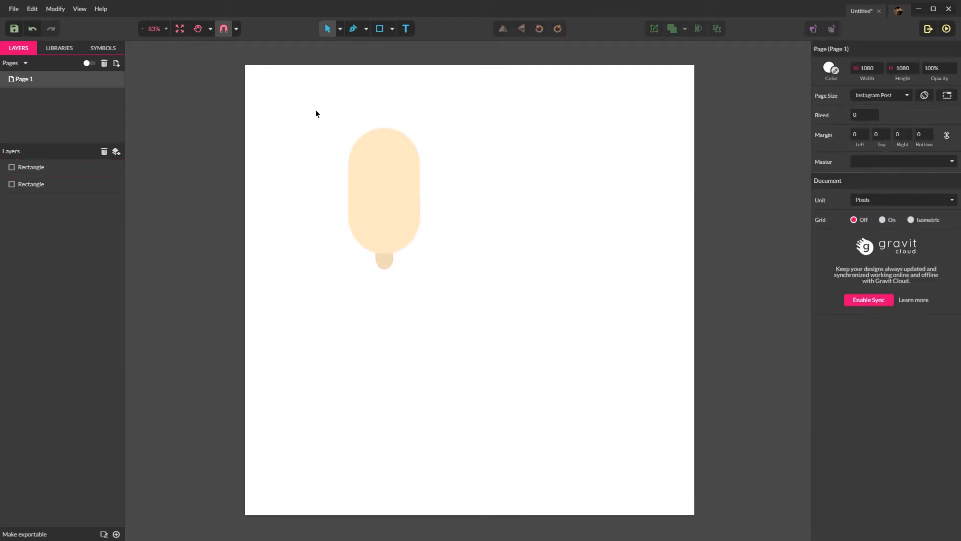
Select the head and neck together and move them a little lower on the page
left_click_drag(315, 109, 467, 312)
left_click_drag(369, 189, 378, 208)
left_click(423, 227)
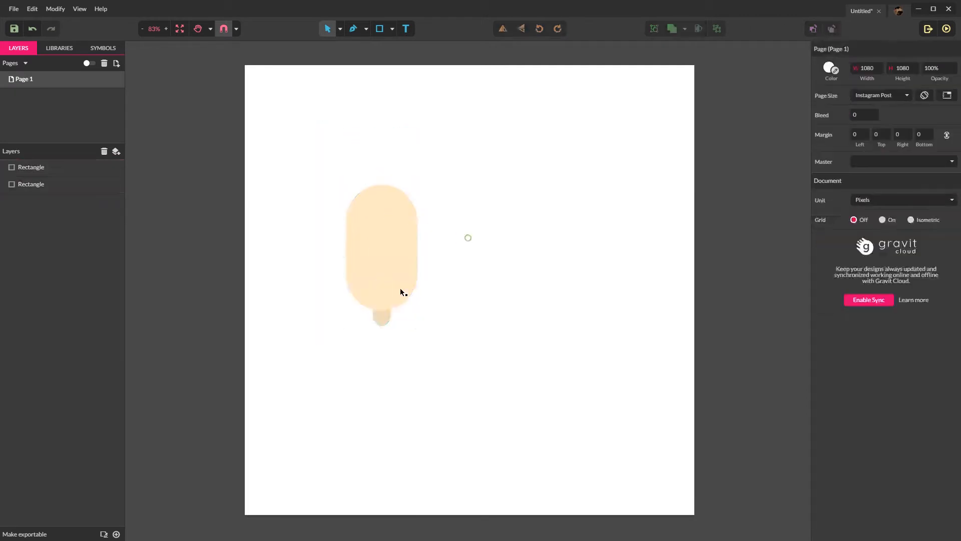
Duplicate the head beside the original and fill the copy with dark red
left_click(364, 234)
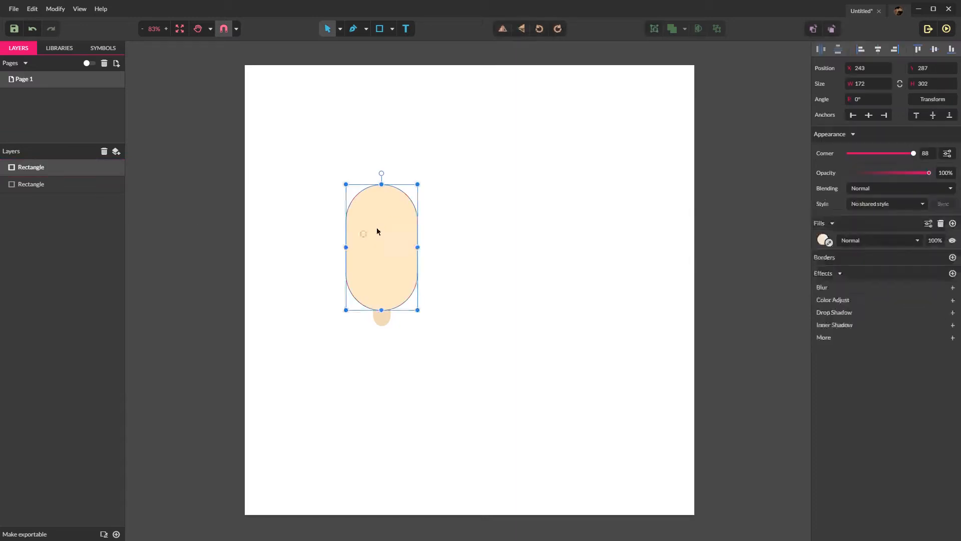
left_click_drag(376, 232, 453, 229)
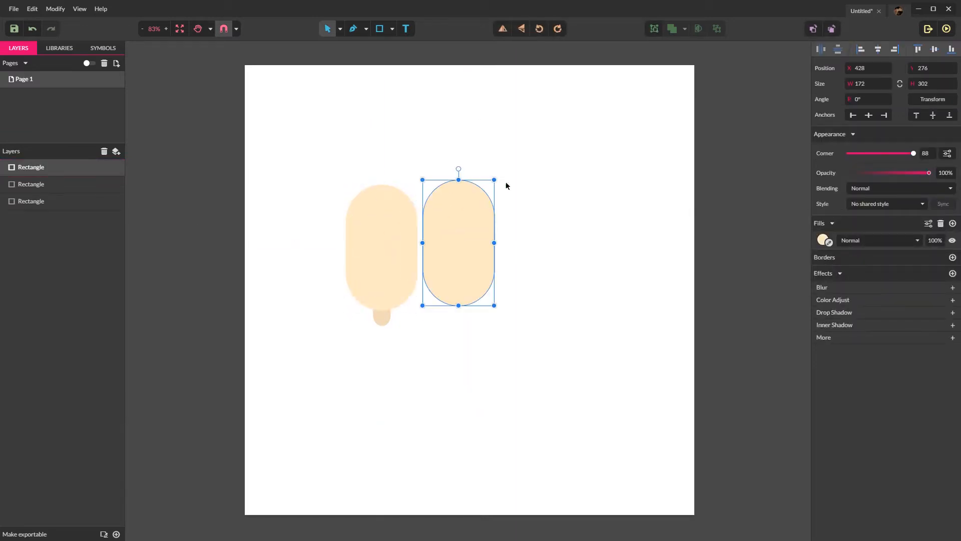
left_click(823, 242)
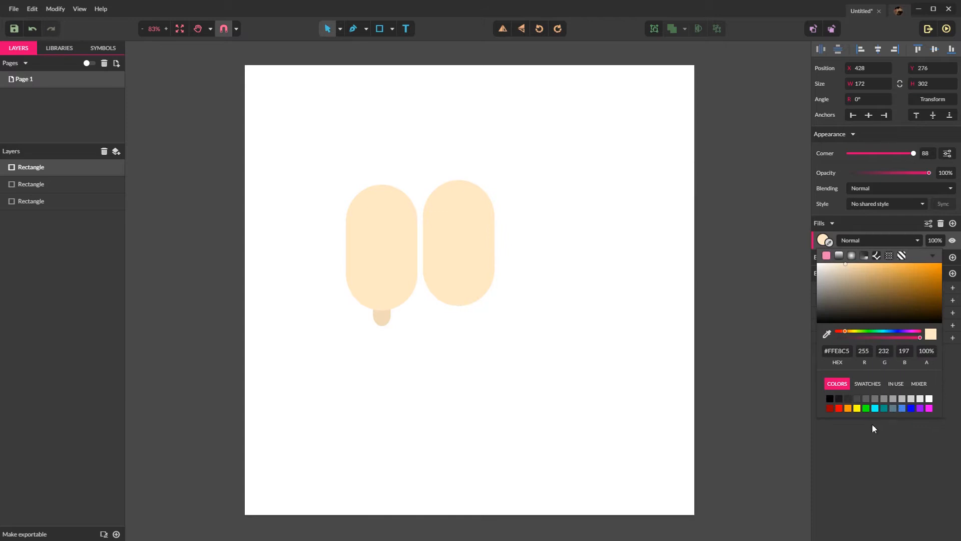
left_click(831, 408)
left_click(623, 313)
Place the red shape behind the neck, directly below the head, and resize it to a centred torso about 123 × 320 px
left_click_drag(457, 251, 384, 358)
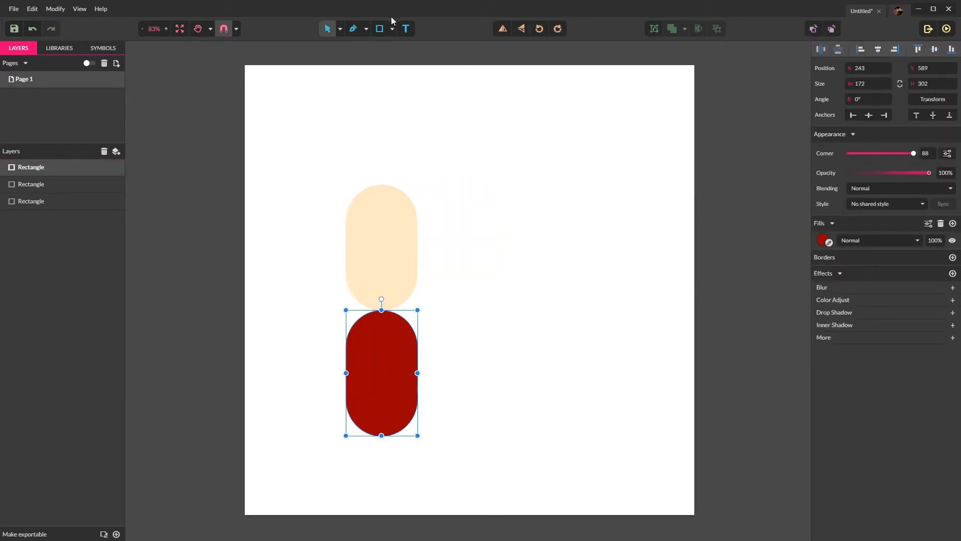
key("ctrl+shift+Down")
left_click_drag(418, 311, 374, 334)
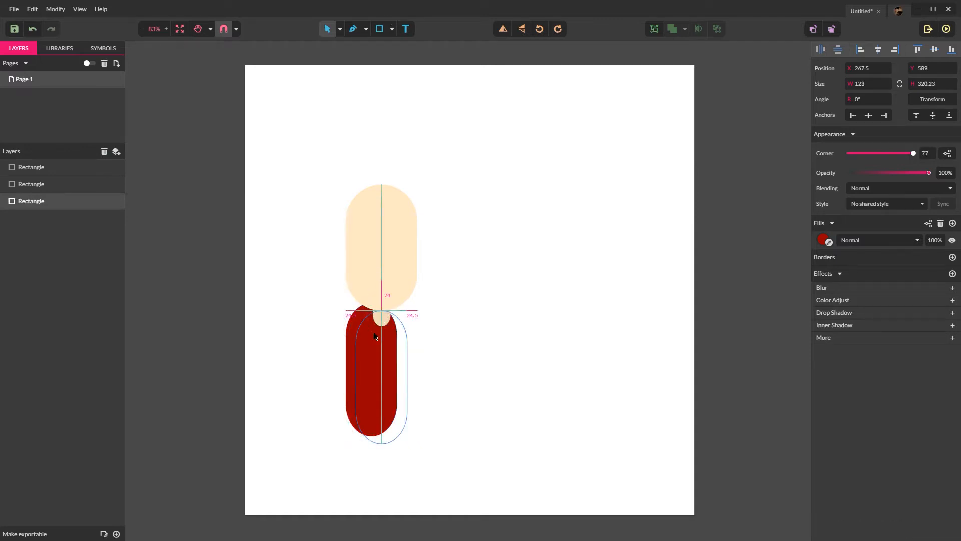
left_click(457, 321)
left_click(389, 350)
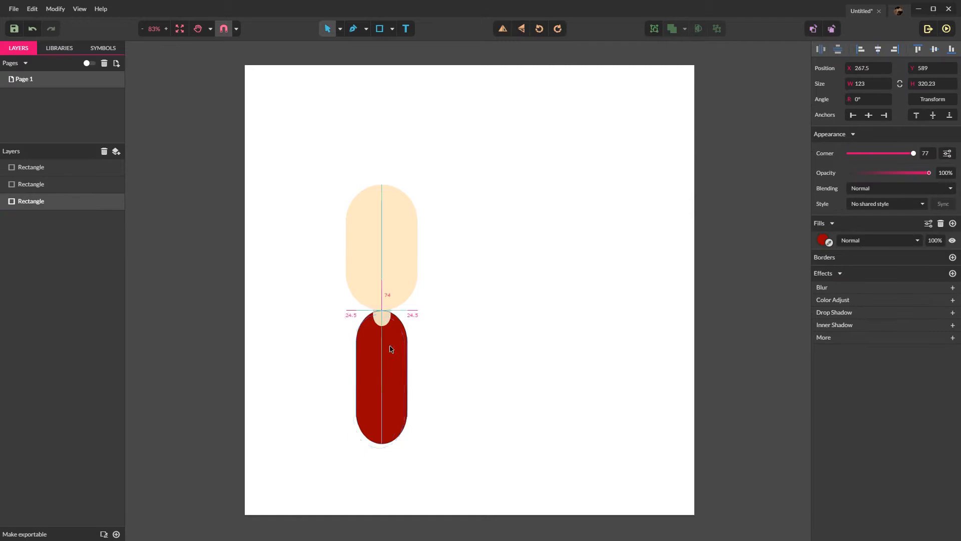
left_click(425, 337)
Select the whole figure and move it higher on the page
scroll(424, 332, "up", 2)
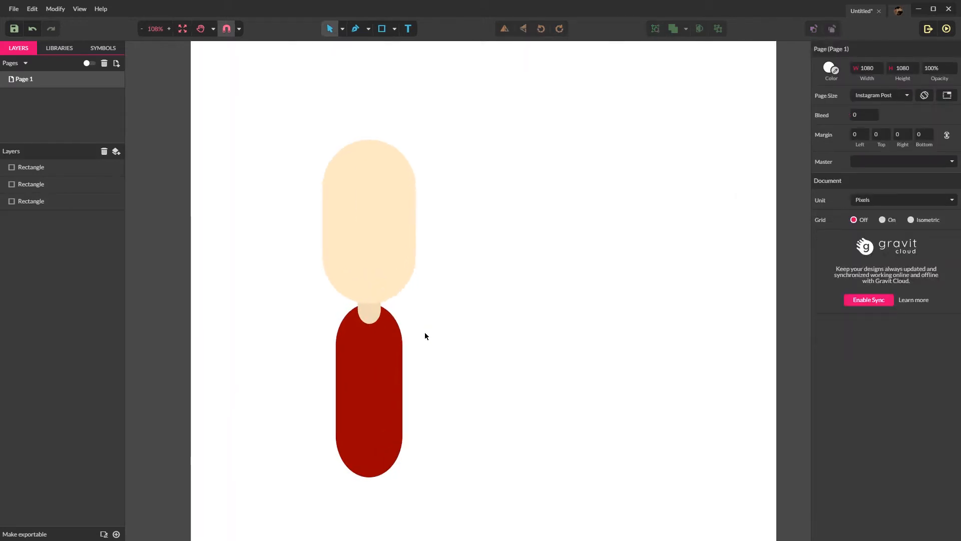
scroll(424, 332, "down", 1)
left_click_drag(332, 70, 554, 449)
left_click_drag(434, 318, 435, 253)
left_click(530, 225)
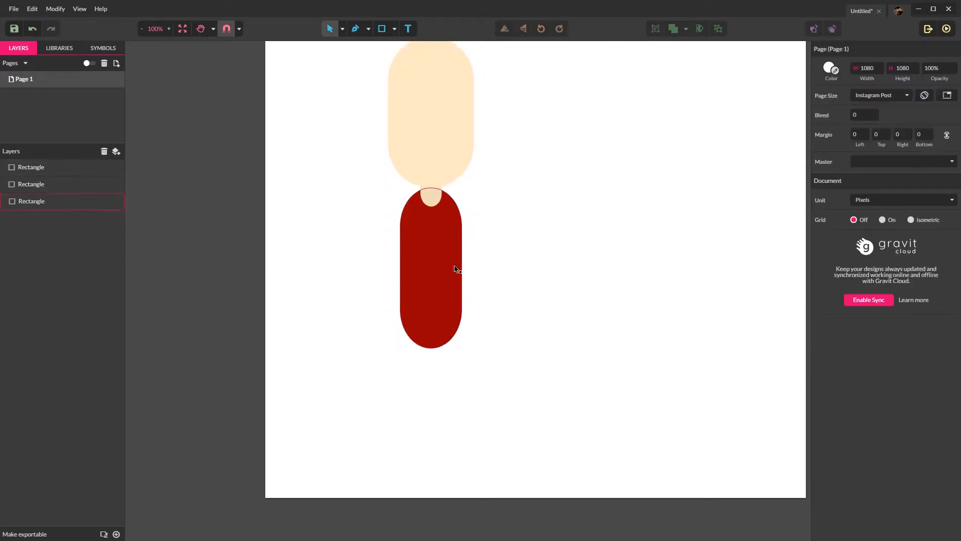
Cut off the torso's rounded lower end by subtracting a rectangle drawn across it, and send the result behind the neck
key("r")
left_click_drag(382, 309, 544, 412)
left_click(440, 242, "shift")
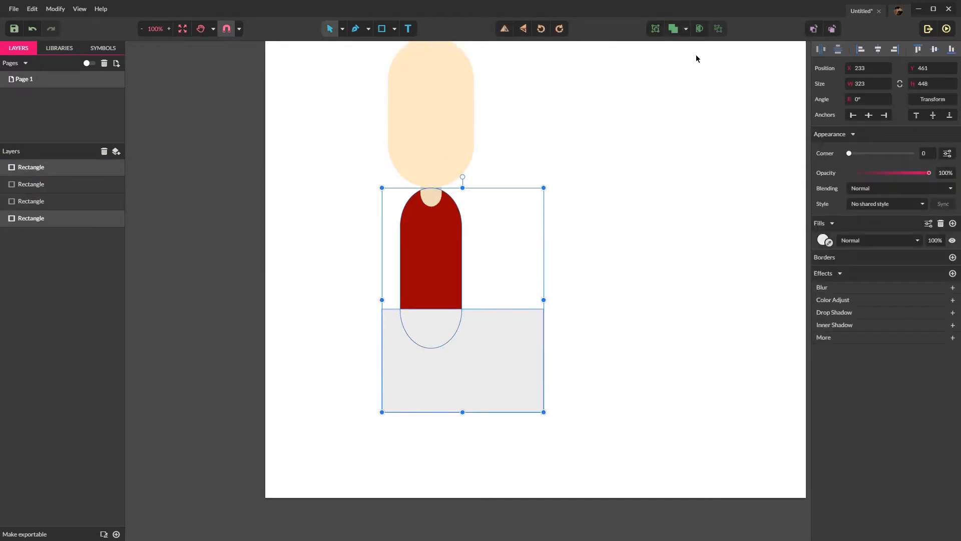
left_click(686, 31)
left_click(707, 85)
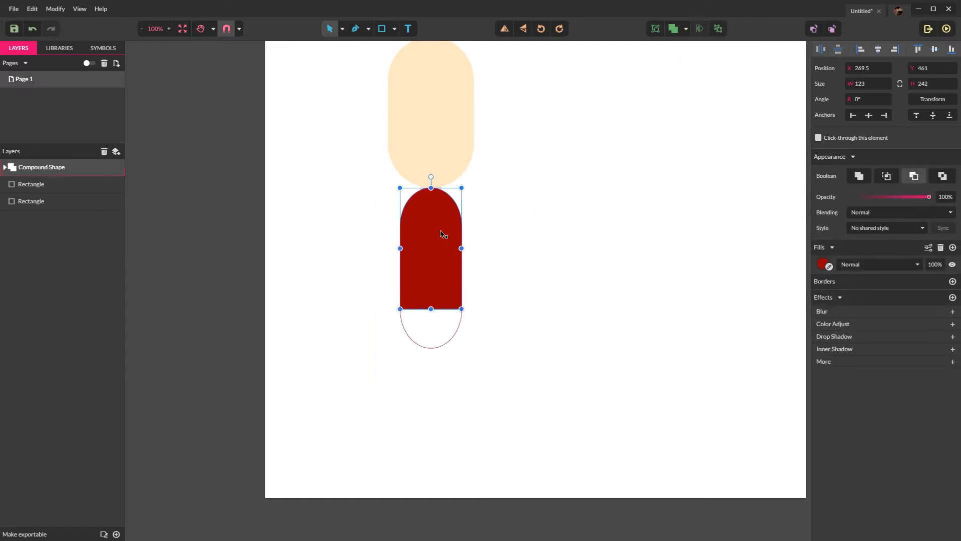
key("ctrl+shift+Down")
left_click(574, 233)
left_click(434, 244)
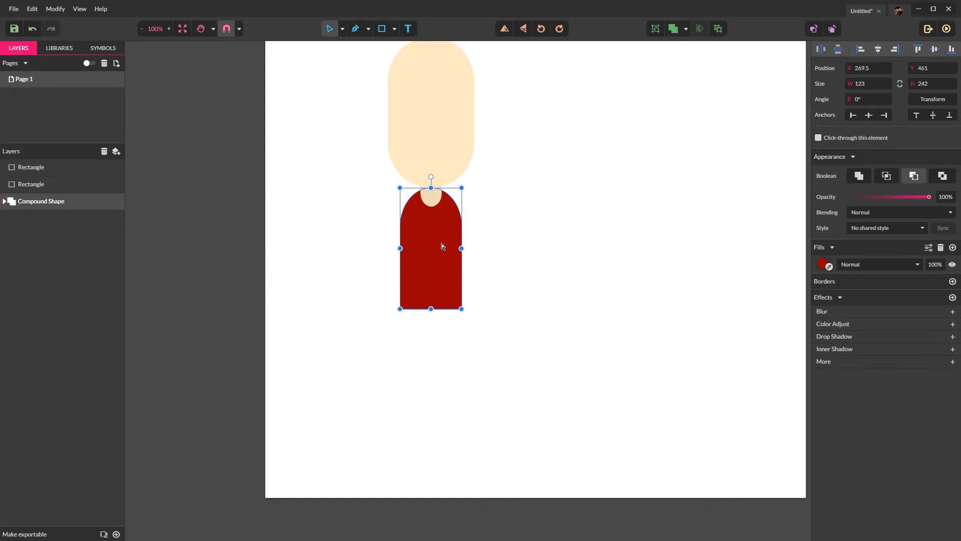
Draw a belt rectangle about 135 × 21 px across the torso's lower edge and fill it with dark brown #260F0F
key("r")
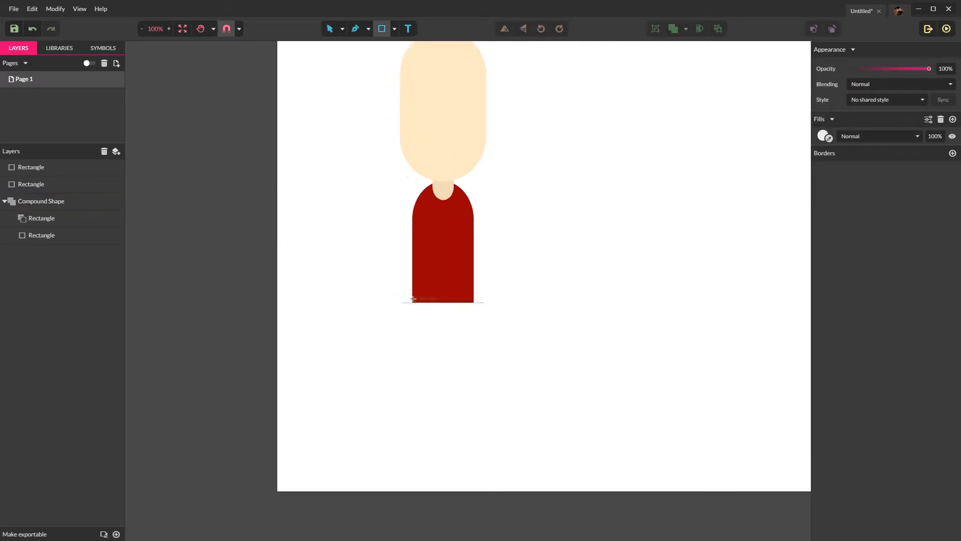
left_click_drag(409, 297, 477, 310)
left_click(825, 240)
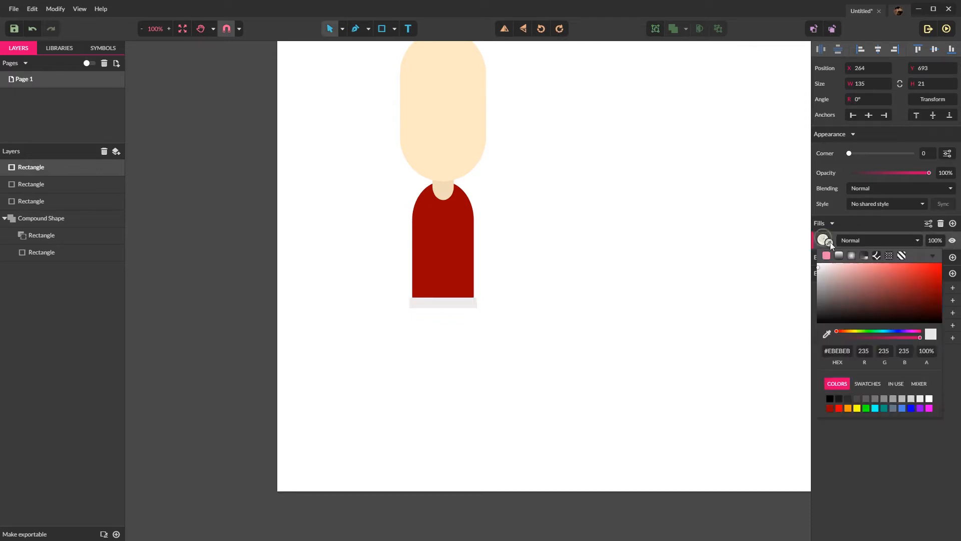
left_click(892, 317)
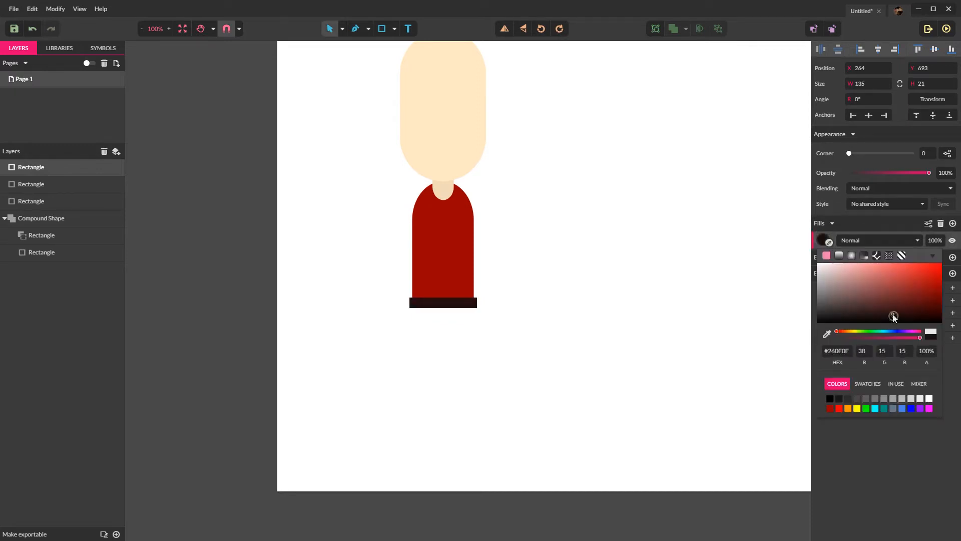
left_click(629, 307)
Draw a buckle rectangle about 65 × 16.5 px over the belt and round its corners fully to 8
scroll(489, 314, "up", 1)
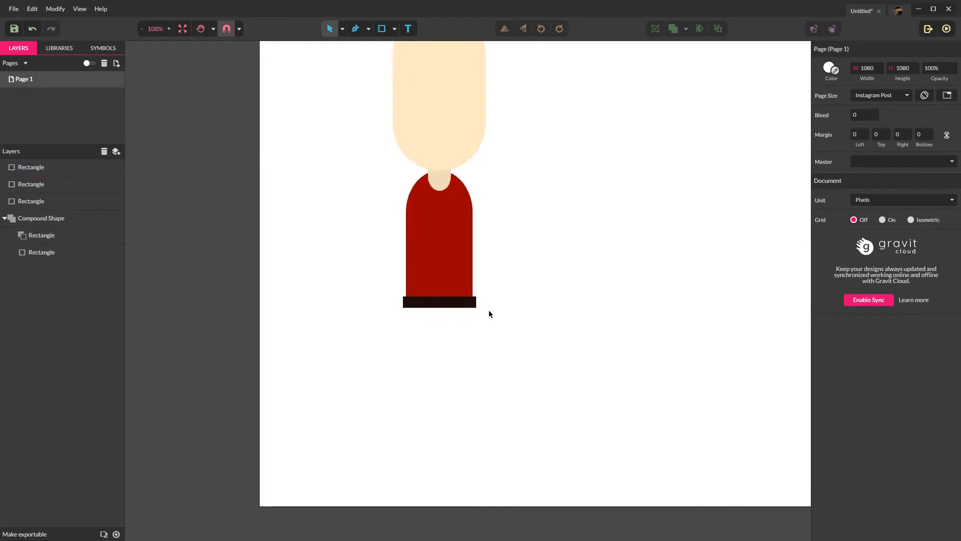
scroll(489, 313, "up", 1)
key("r")
scroll(396, 296, "up", 1)
left_click_drag(414, 289, 462, 300)
left_click_drag(850, 156, 913, 154)
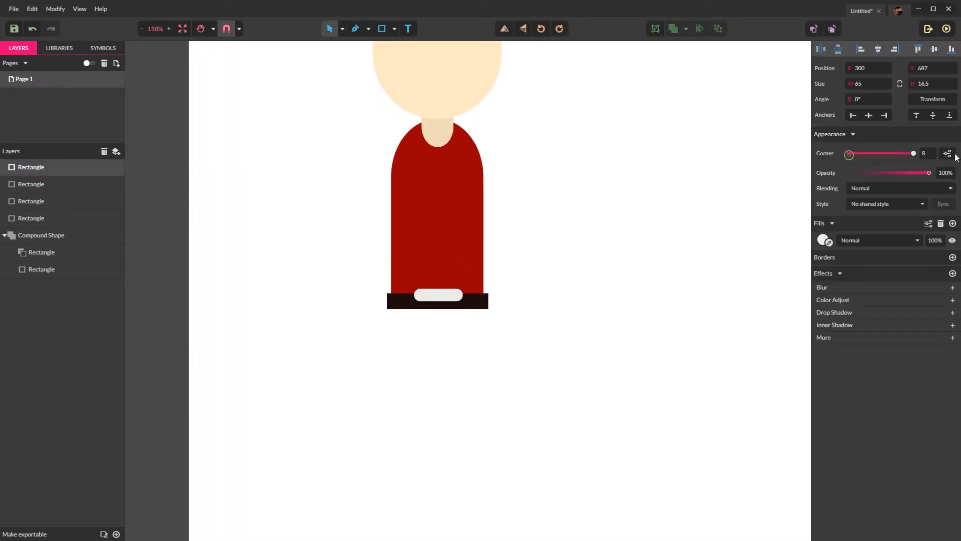
Fill the buckle with the yellow #D7D730
left_click(822, 241)
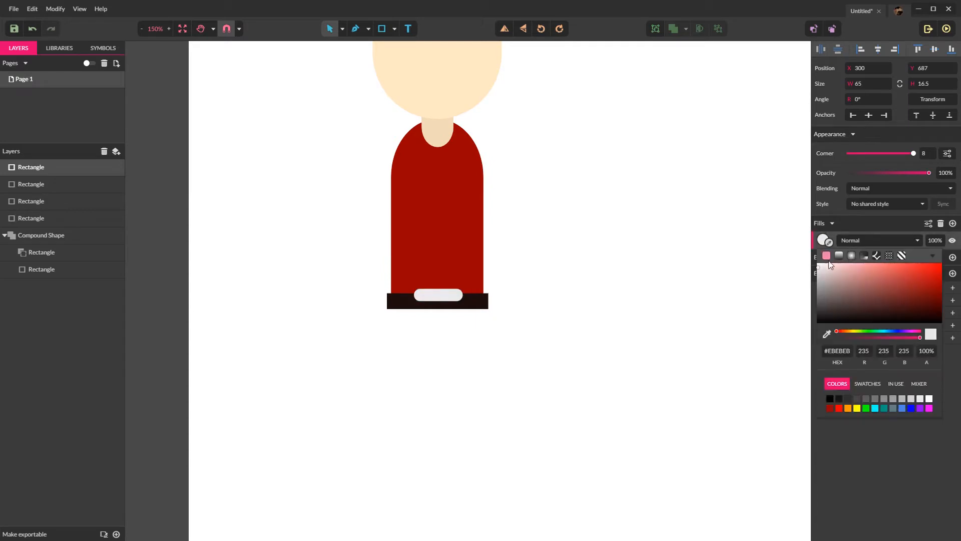
left_click(859, 411)
mouse_move(874, 300)
left_mouse_down()
mouse_move(878, 279)
mouse_move(874, 287)
mouse_move(890, 291)
mouse_move(914, 272)
left_mouse_up()
Narrow the yellow buckle to a small rounded block and centre it on the belt
scroll(431, 293, "up", 3)
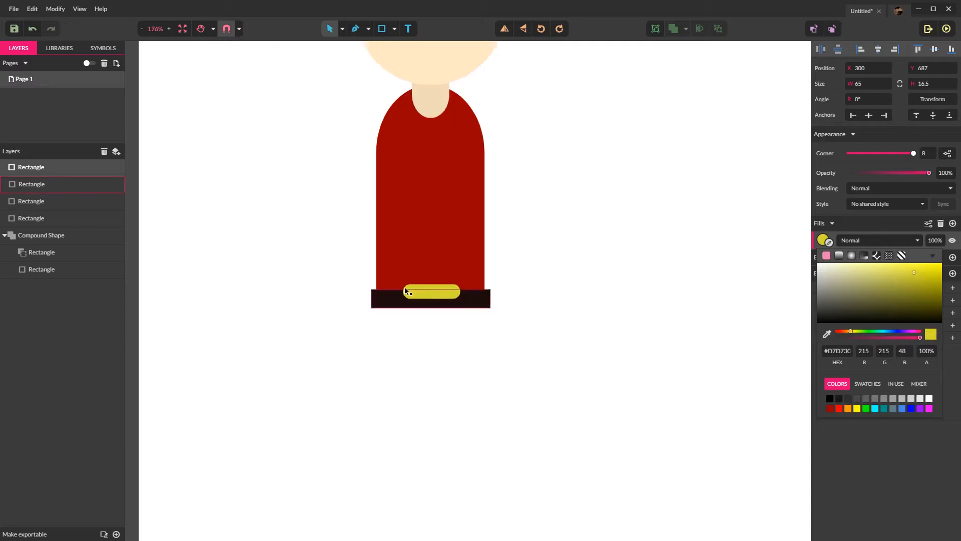
left_click(448, 291)
scroll(453, 288, "up", 2)
left_click_drag(494, 278, 439, 295)
left_click(606, 315)
left_click(444, 304)
scroll(453, 303, "up", 2)
left_click(462, 368)
Save the design to the cloud in the Let's Gravit folder under the name Boy
scroll(470, 362, "down", 4)
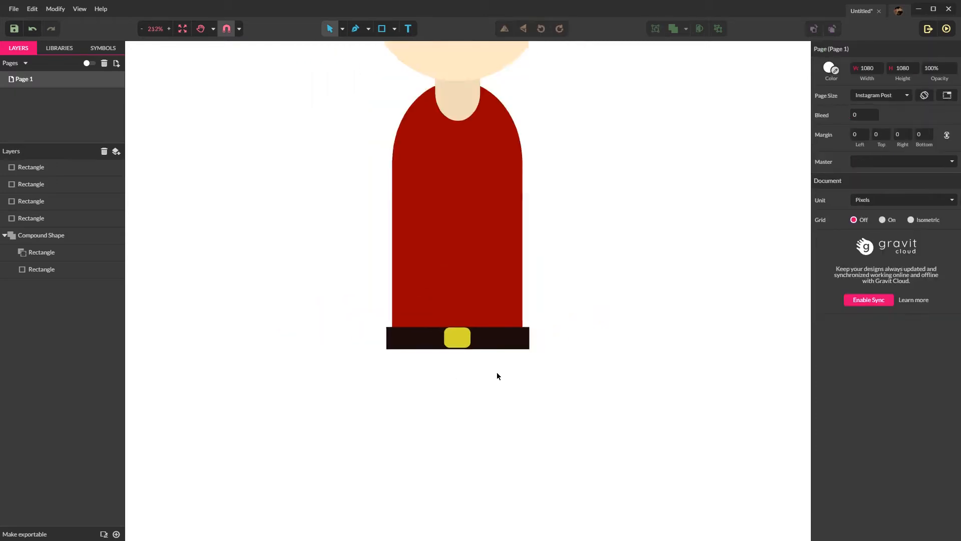
scroll(505, 375, "down", 5)
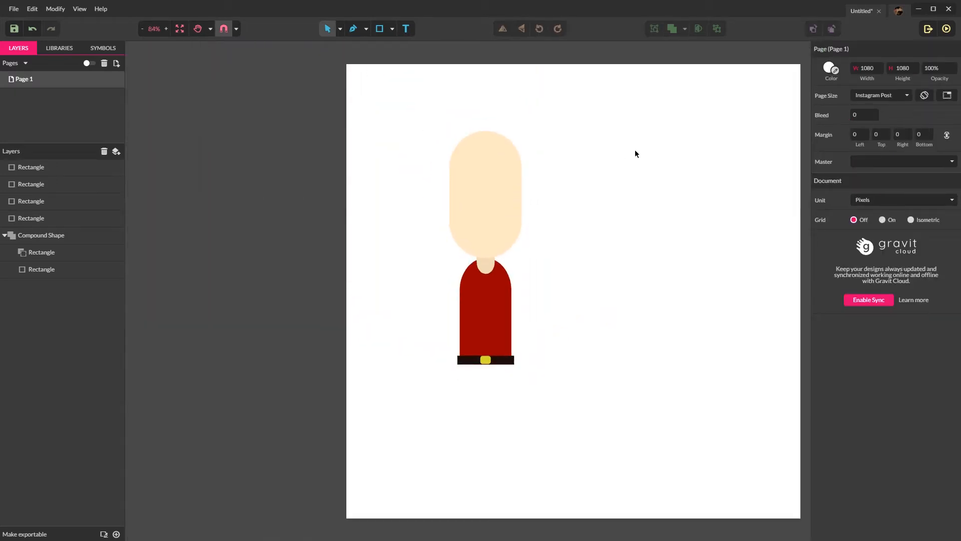
left_click(13, 8)
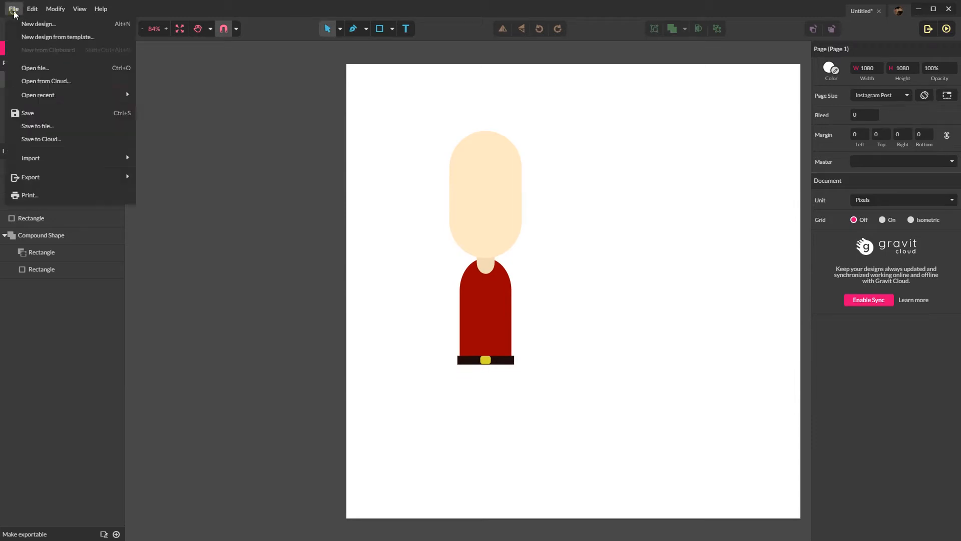
left_click(55, 140)
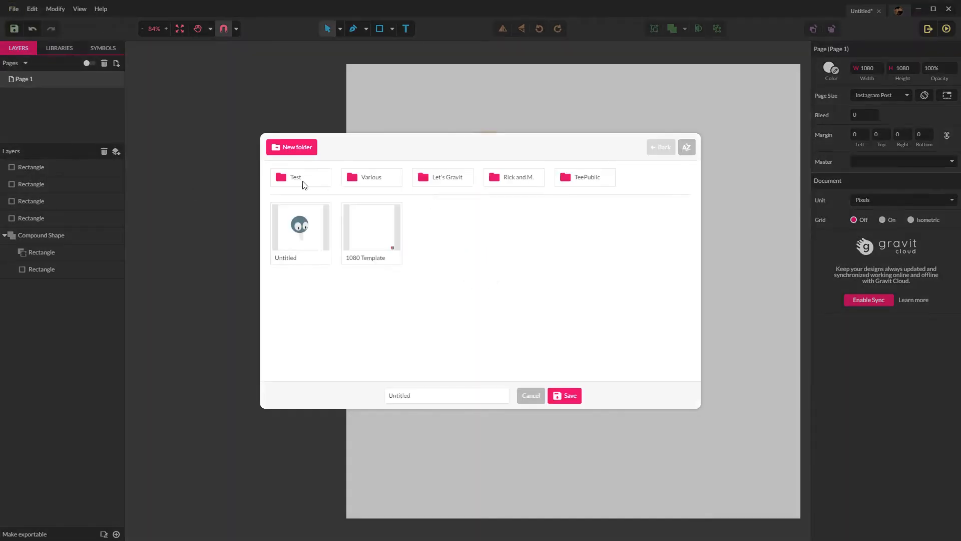
double_click(444, 177)
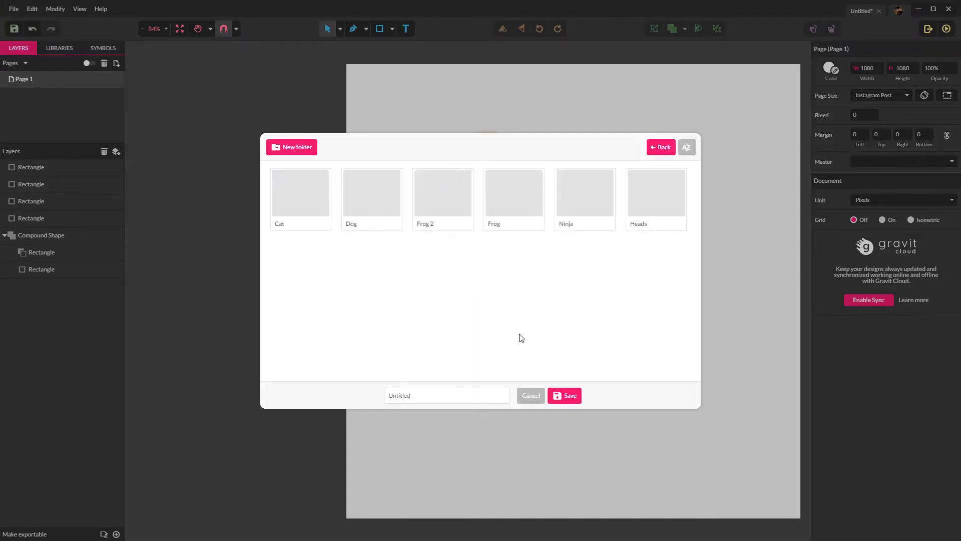
double_click(460, 391)
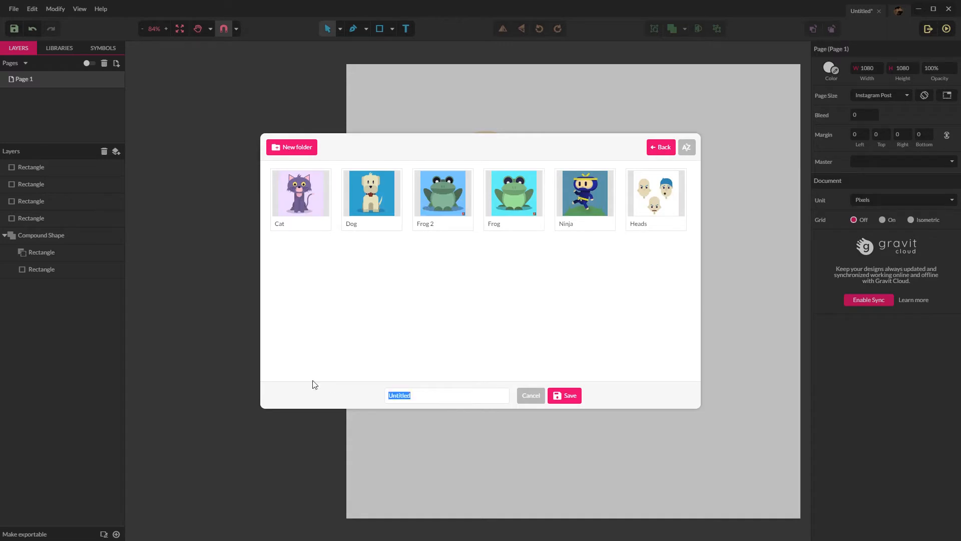
left_click(565, 396)
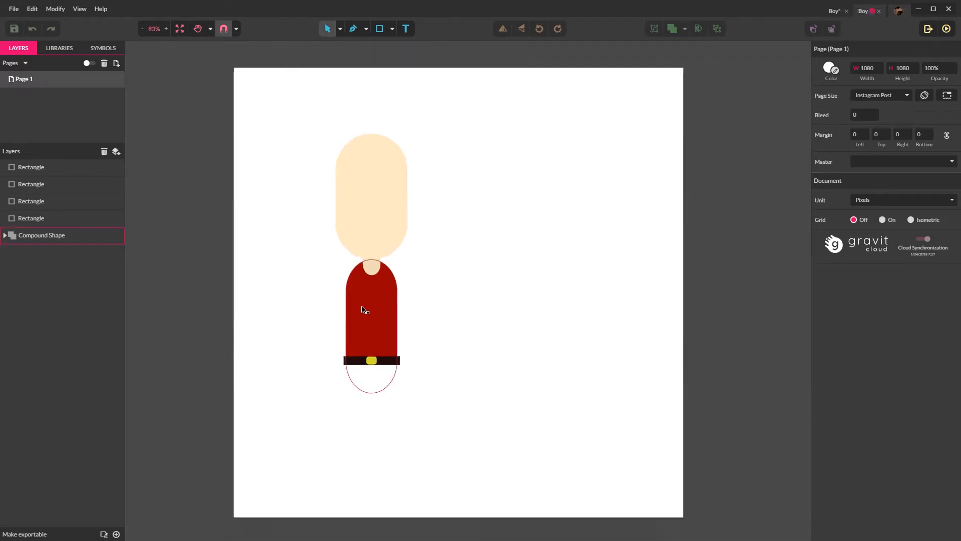
Draw an upright arm rectangle about 48 × 203 px beside the torso and round its corners fully to 24
scroll(360, 307, "up", 2)
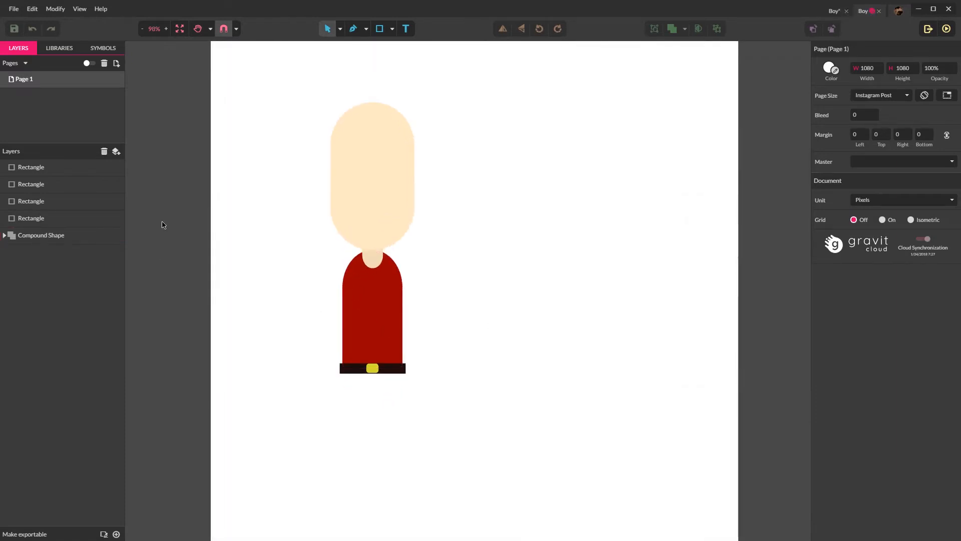
scroll(356, 281, "down", 1)
scroll(361, 290, "up", 2)
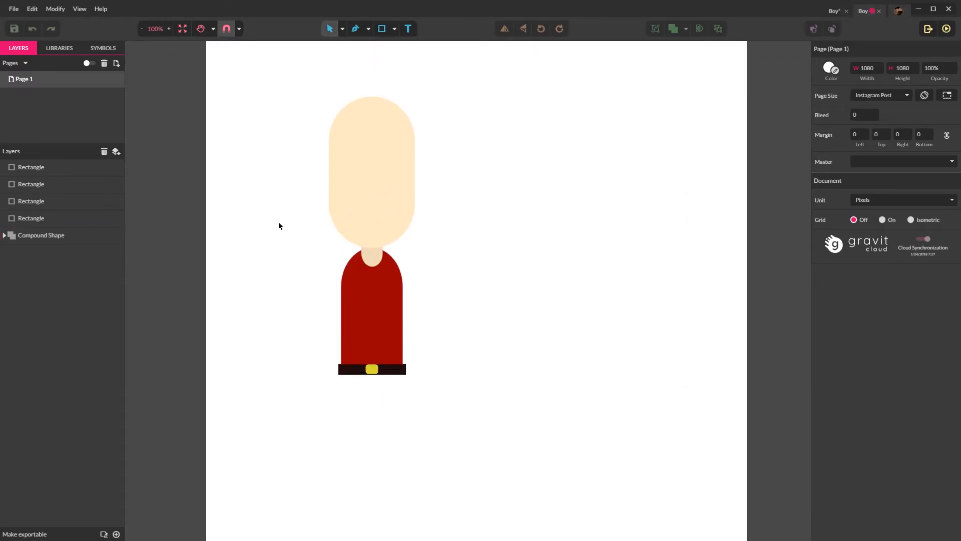
key("r")
left_click_drag(278, 223, 304, 325)
left_click_drag(851, 154, 913, 153)
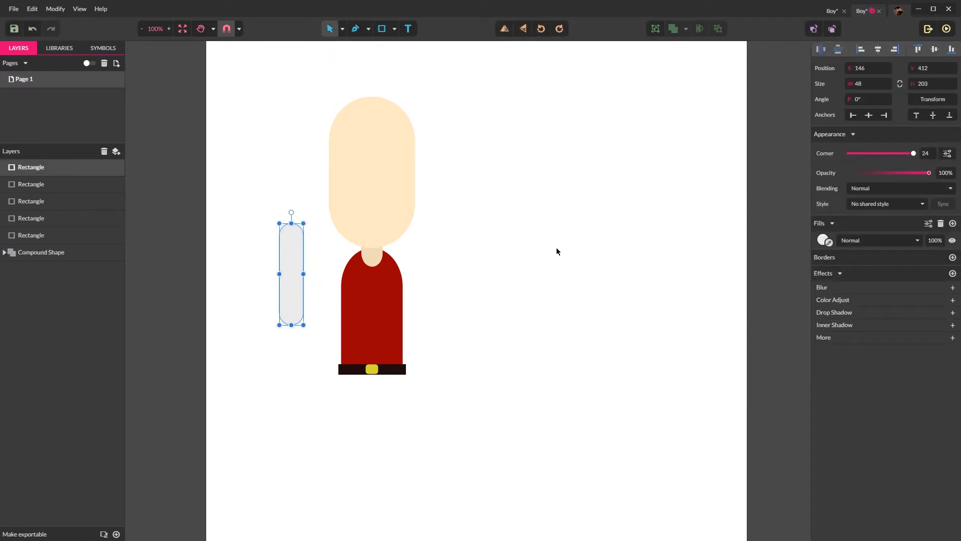
Fill the arm rectangle with the skin colour sampled from the head
left_click(829, 243)
left_click(373, 172)
left_click(455, 230)
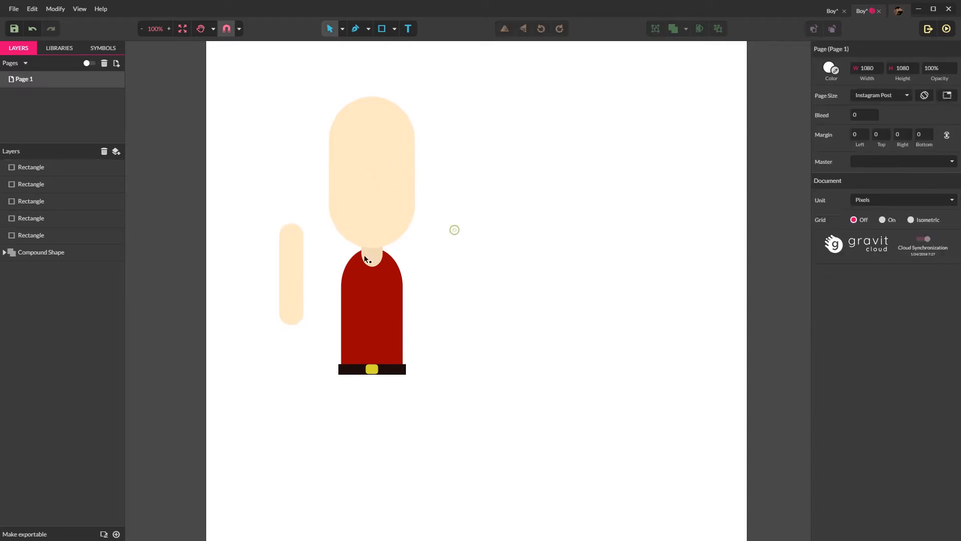
Resize the arm to about 41 × 193.5 px at the torso's left shoulder and tuck it behind the torso
left_click_drag(294, 253, 347, 263)
left_click(445, 285)
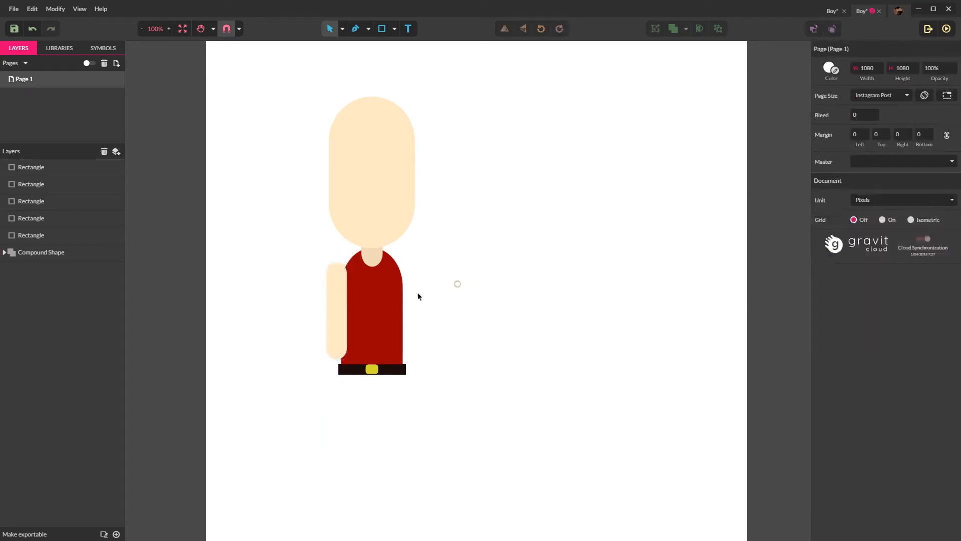
left_click(333, 281)
key("ctrl+shift+Down")
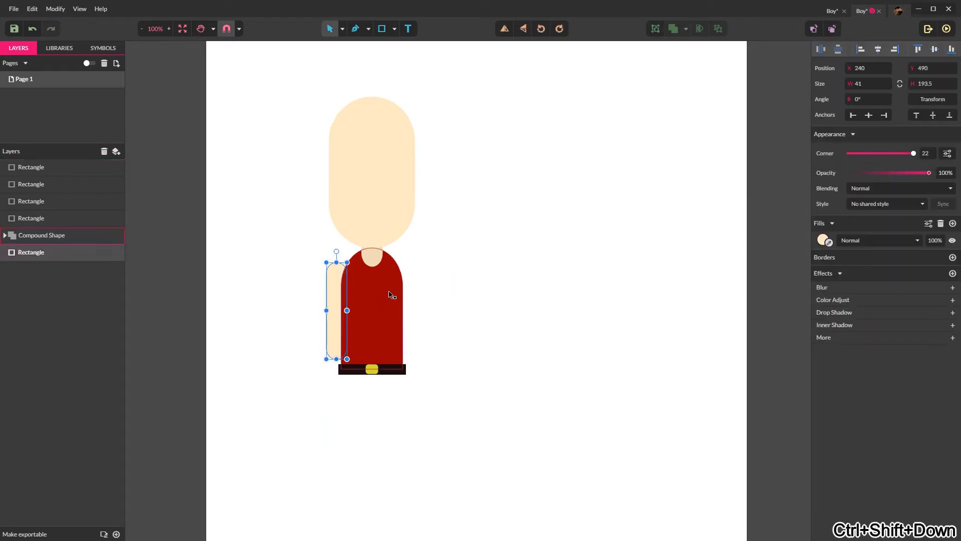
scroll(371, 289, "up", 1)
left_click_drag(323, 290, 331, 292)
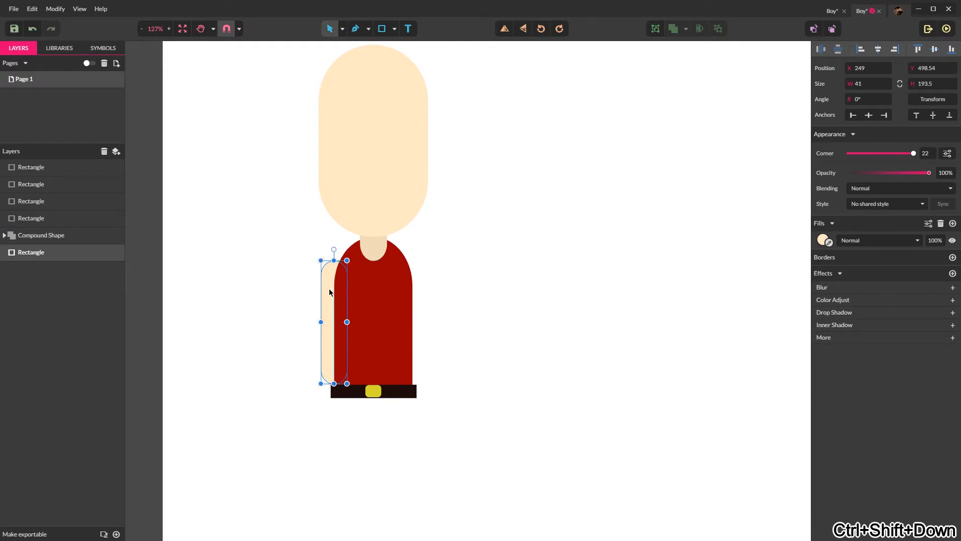
left_click(482, 289)
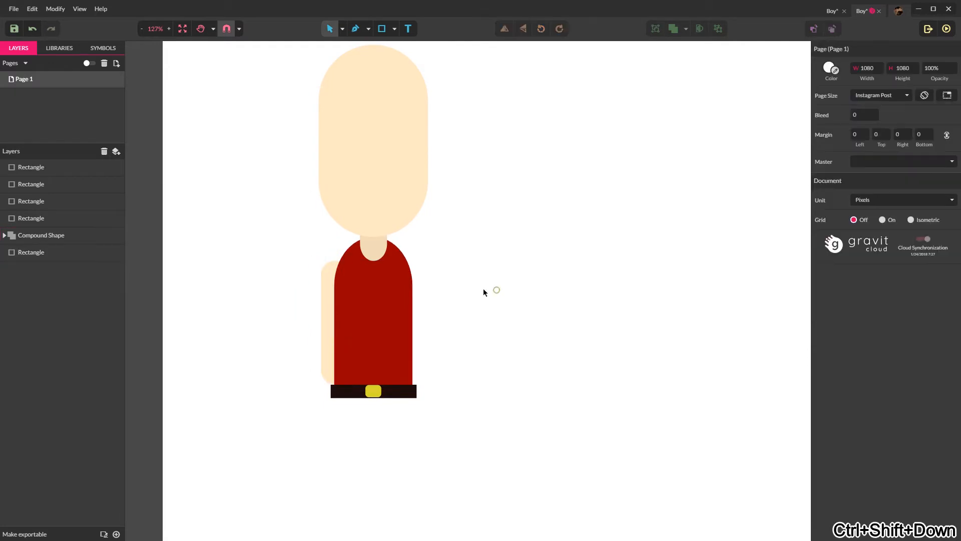
Lengthen the arm downward to about 215 px so it ends level with the belt's lower edge
left_click(330, 323)
left_click_drag(331, 384, 330, 399)
left_click(273, 350)
Duplicate the arm and subtract a large rectangle from the copy, leaving a short sleeve about 65 px high at the shoulder
left_click(326, 296)
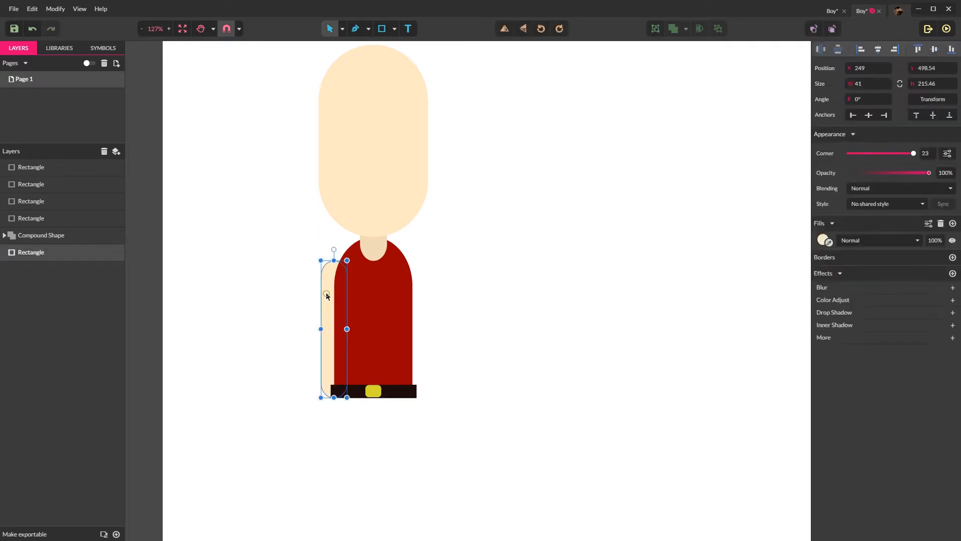
key("ctrl+v")
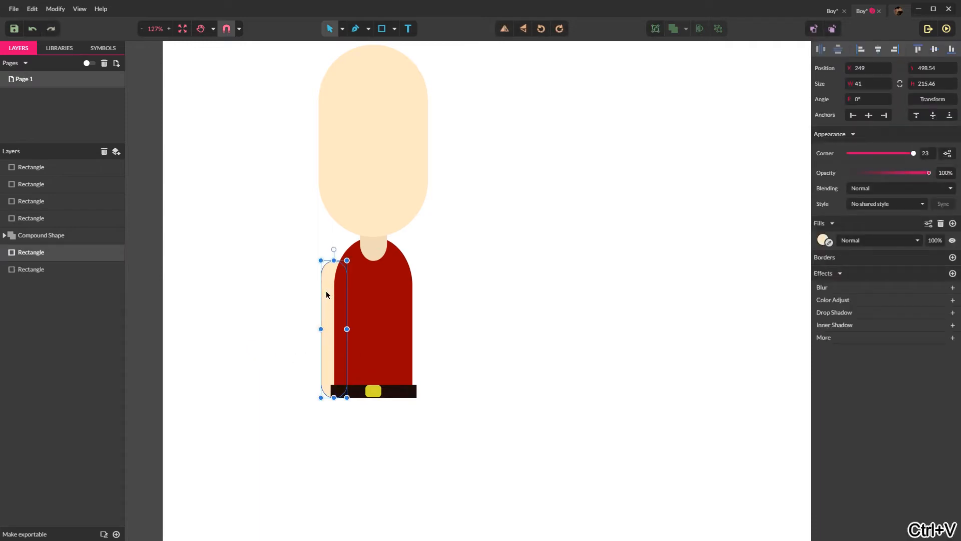
key("r")
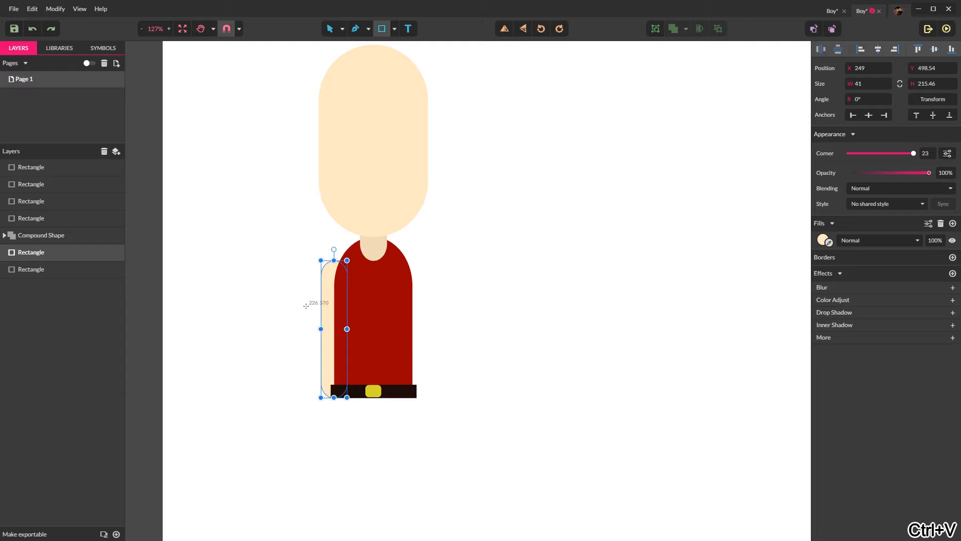
left_click_drag(311, 302, 386, 416)
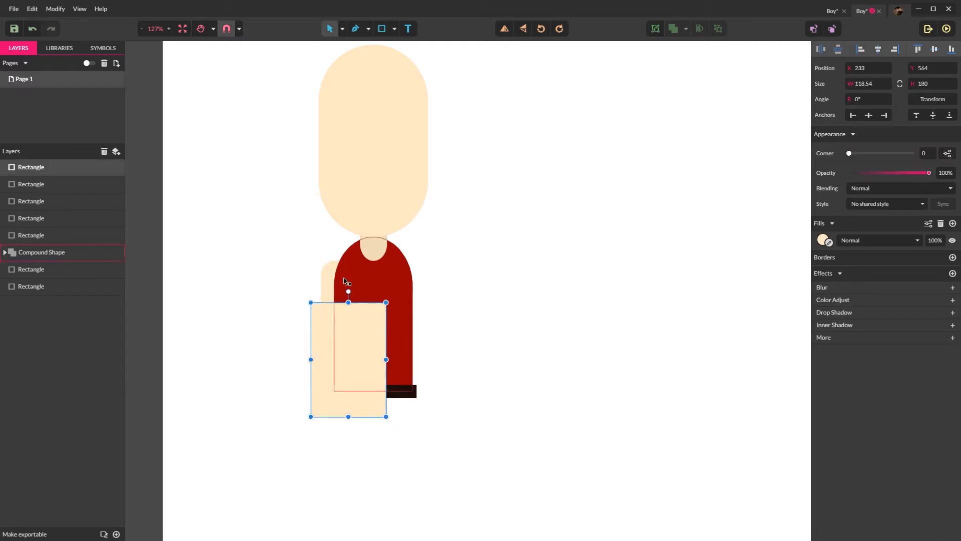
left_click_drag(349, 303, 348, 261)
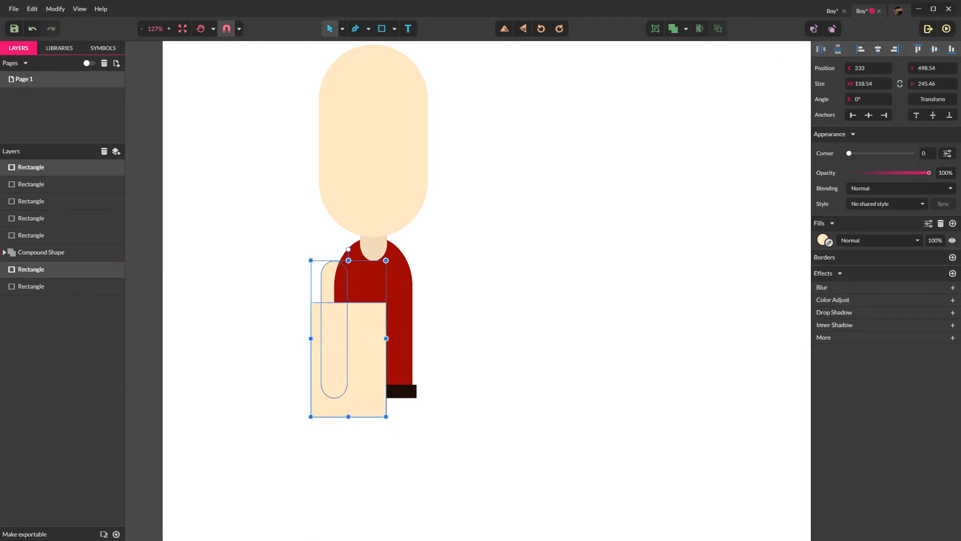
left_click(686, 29)
left_click(699, 88)
left_click(503, 325)
Fill the sleeve with the torso's red, darkened to #910202
left_click(334, 279)
left_click(830, 267)
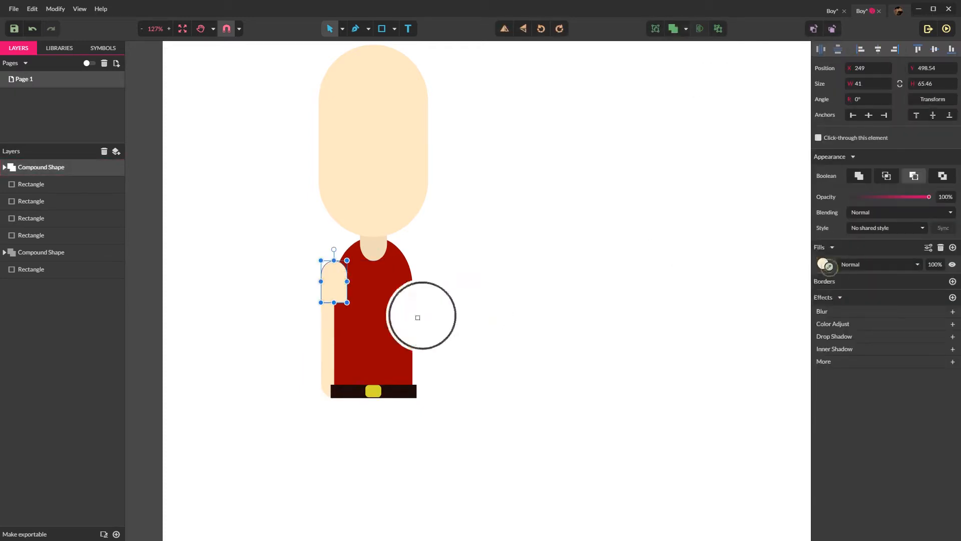
left_click(401, 317)
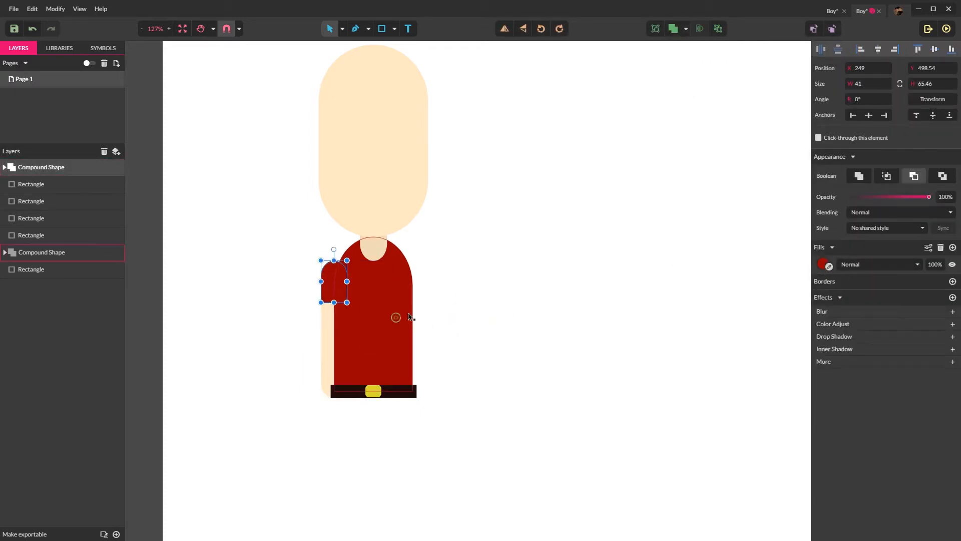
left_click(823, 265)
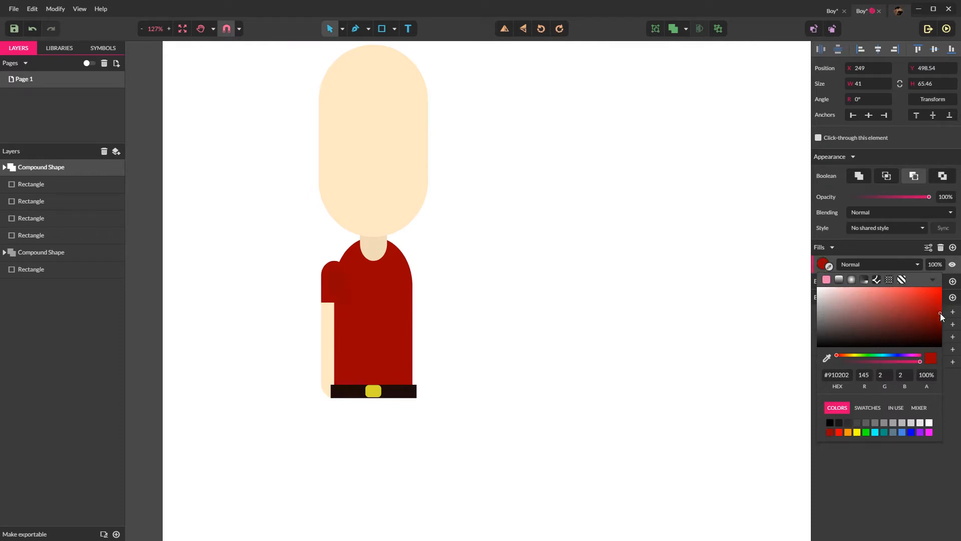
double_click(340, 284)
key("ctrl+x")
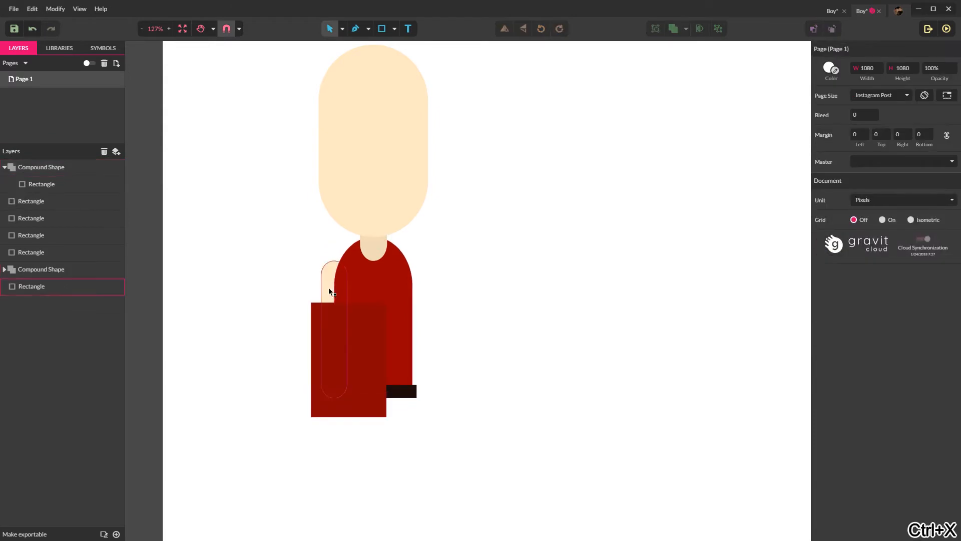
left_click(325, 285)
key("ctrl+z")
left_click(545, 312)
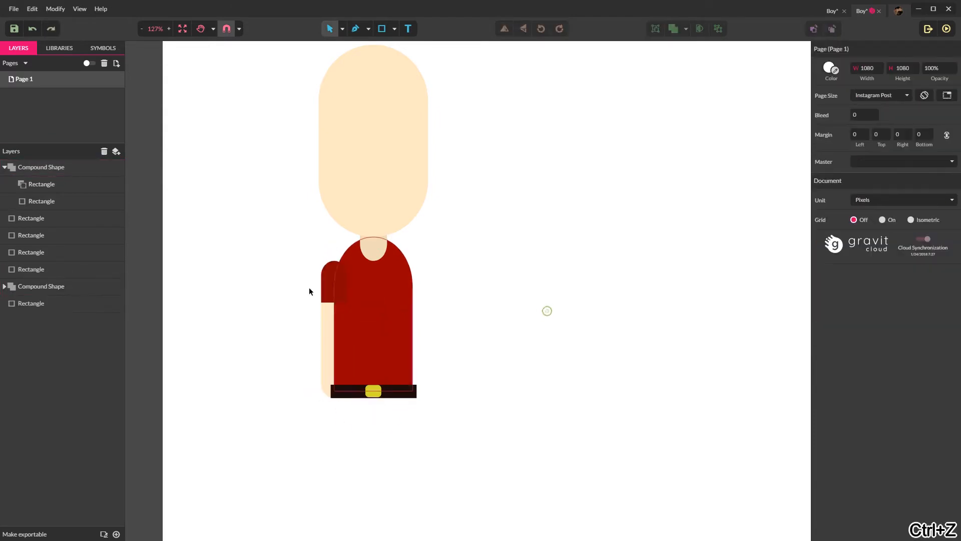
Restack the sleeve so it lies behind the torso but in front of the arm
left_click(329, 279)
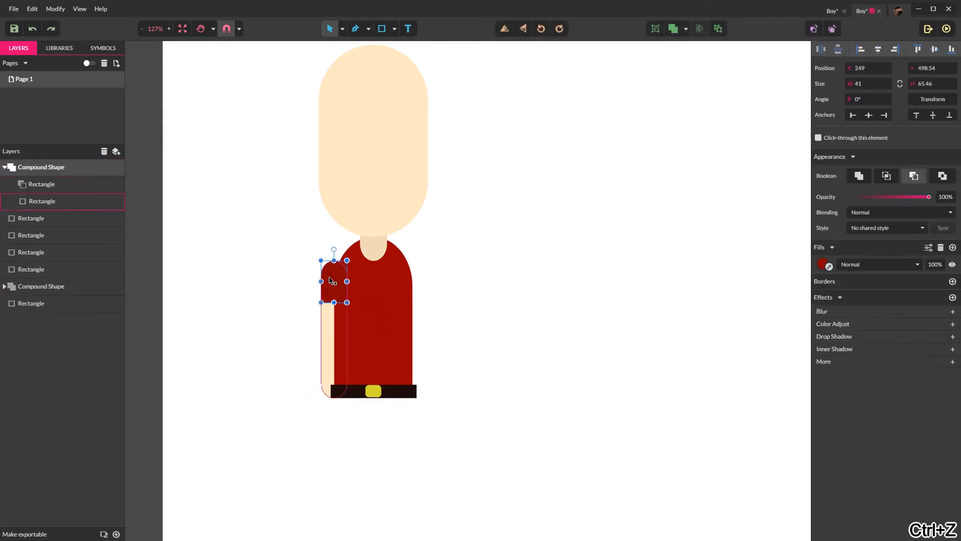
key("ctrl+shift+Down")
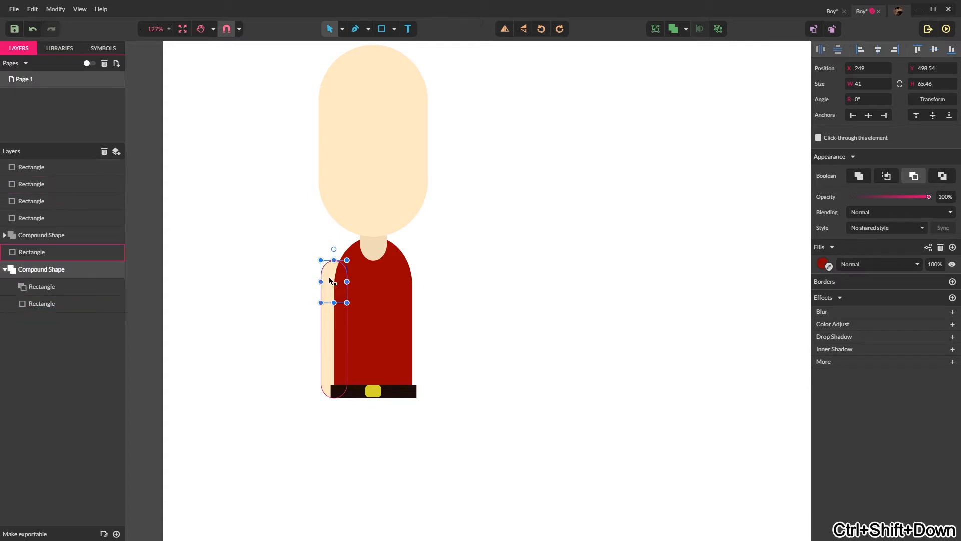
key("ctrl+Up")
left_click(458, 303)
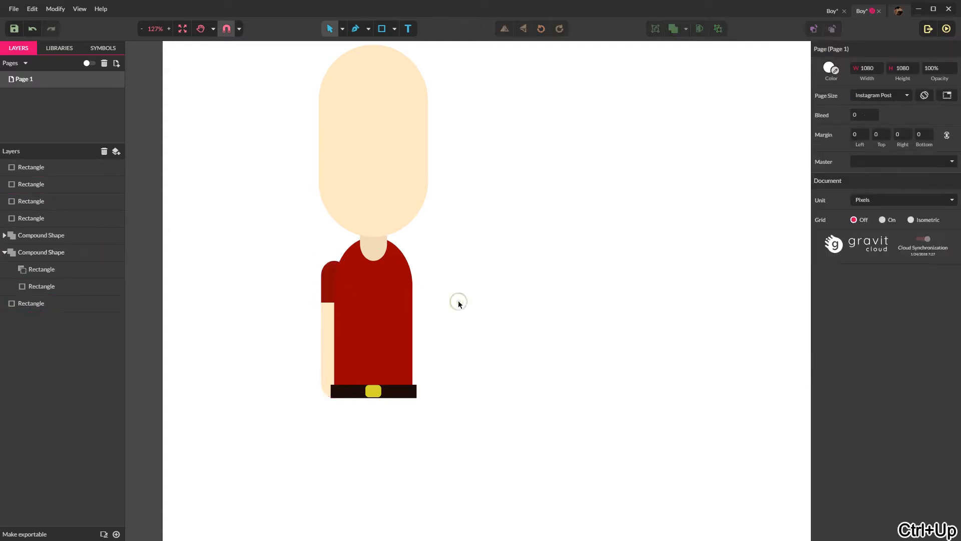
Draw a hand rectangle about 61 × 55 px beside the arm, with corner radius 14 and the arm's skin colour
scroll(290, 332, "up", 1)
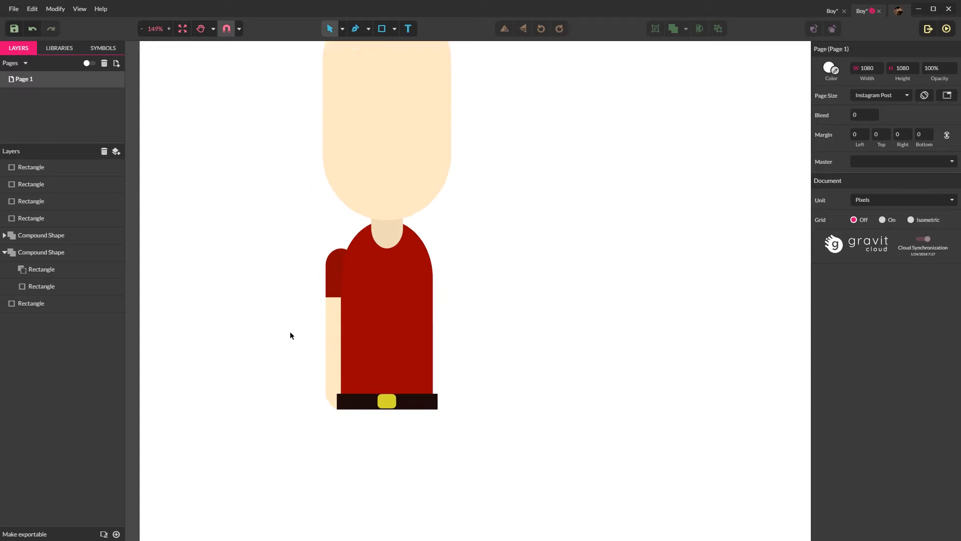
key("r")
left_click_drag(282, 342, 325, 380)
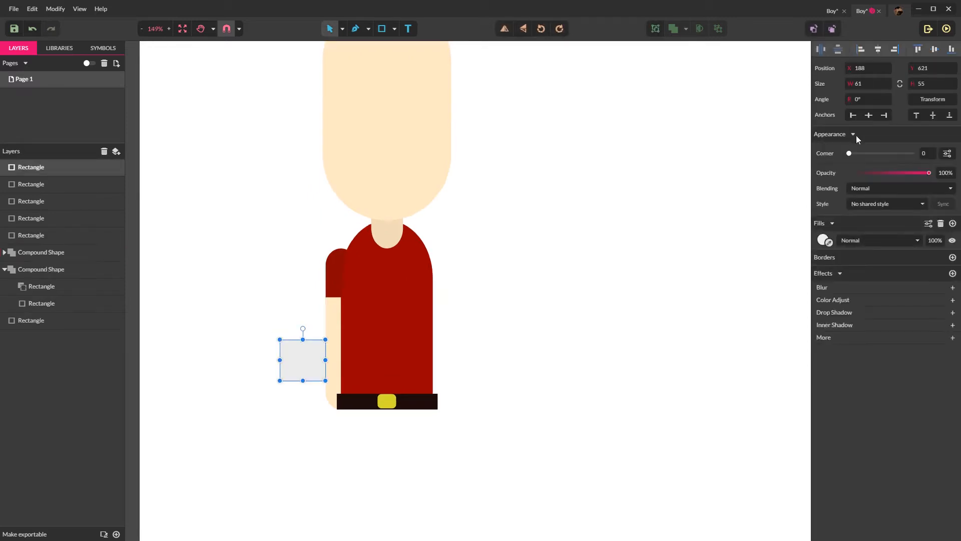
left_click_drag(850, 153, 881, 155)
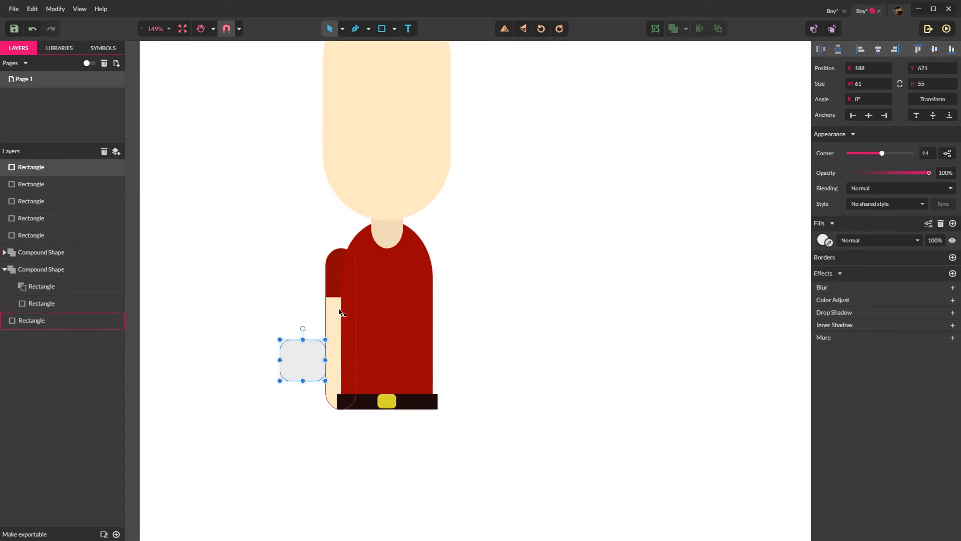
left_click(829, 243)
left_click(330, 319)
left_click(302, 322)
Move the hand to the arm's lower end and restack it behind the torso and belt, just above the arm layer
left_click_drag(301, 355, 338, 389)
left_click(298, 351)
scroll(338, 391, "up", 1)
left_click(338, 392)
key("ctrl+x")
left_click(334, 368)
key("ctrl+v")
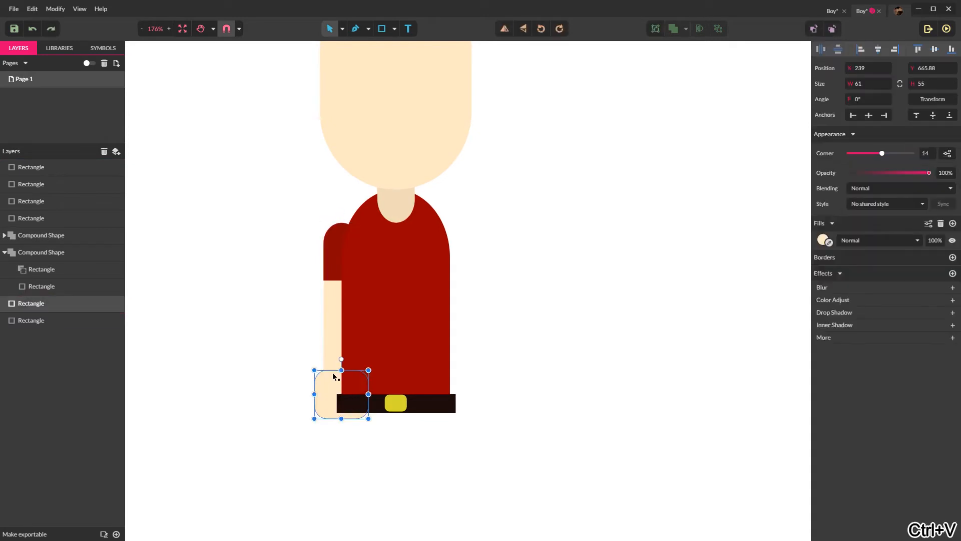
Shrink the hand to about 49 × 49 px, centred on the end of the arm
scroll(333, 372, "up", 2)
left_click_drag(304, 353, 320, 371)
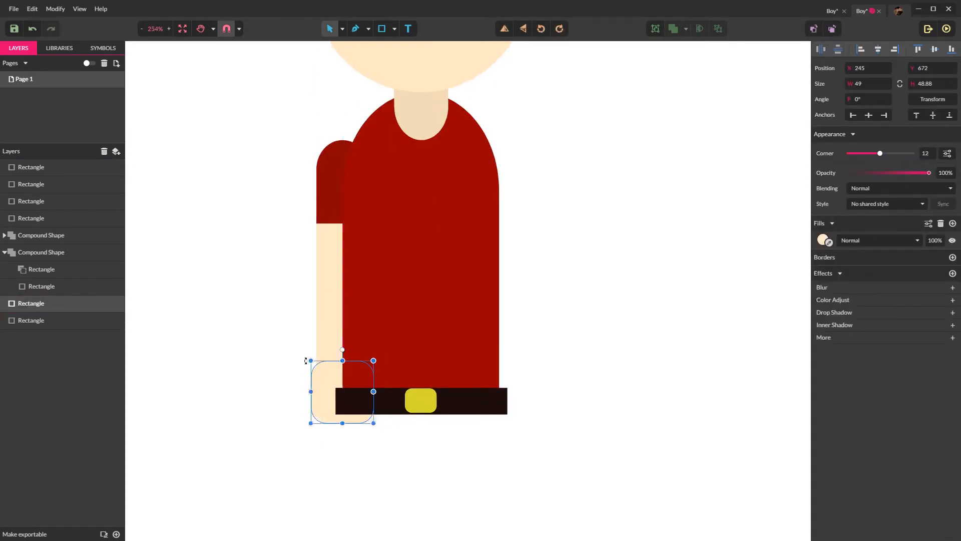
left_click(297, 350)
Duplicate the sleeve, arm and hand together and place the copy symmetrically on the torso's right side
scroll(300, 359, "down", 1)
scroll(303, 357, "down", 3)
left_click_drag(275, 240, 354, 432)
key("ctrl+c")
key("ctrl+v")
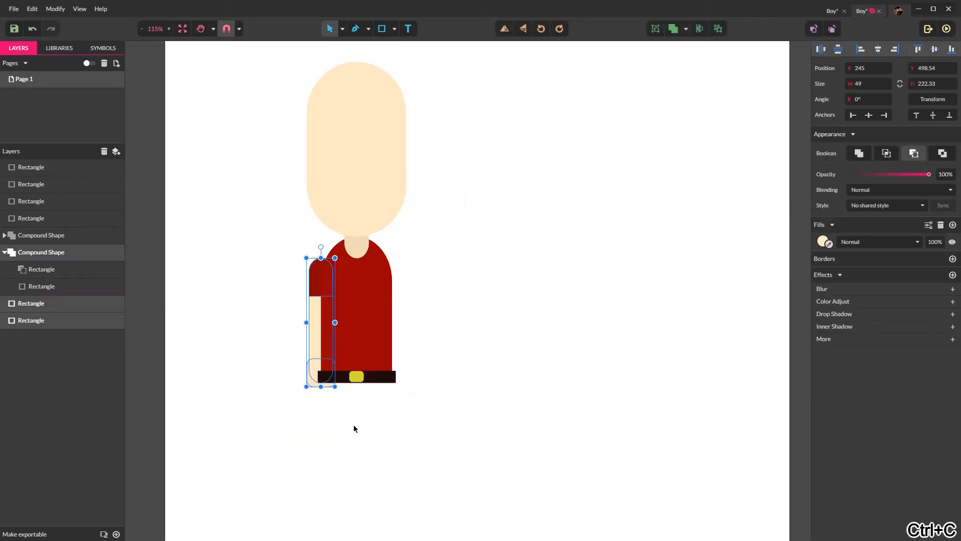
left_click_drag(331, 313, 396, 317)
left_click(457, 306)
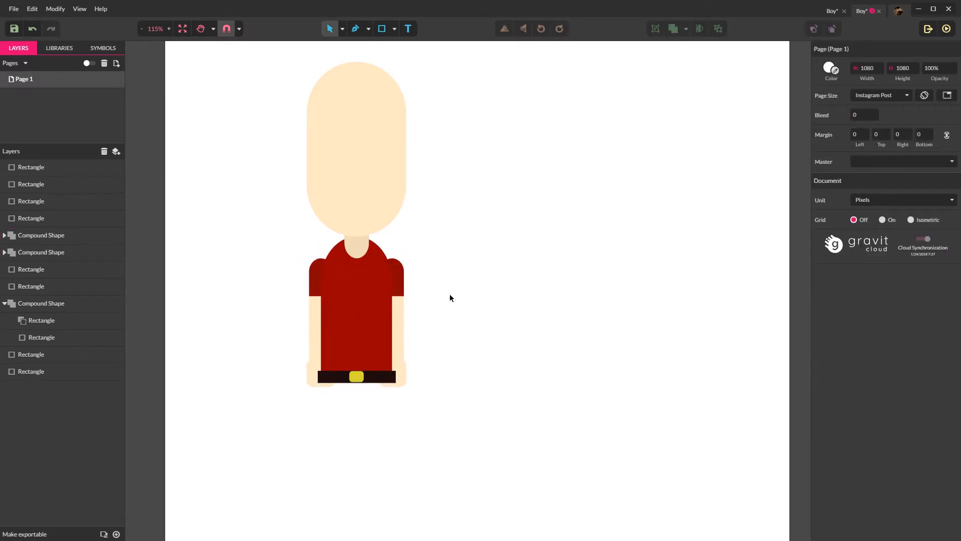
Draw a trouser rectangle about 151 × 149 px below the belt and fit it to the torso's width, about 123 × 144 px
left_click_drag(470, 277, 485, 349)
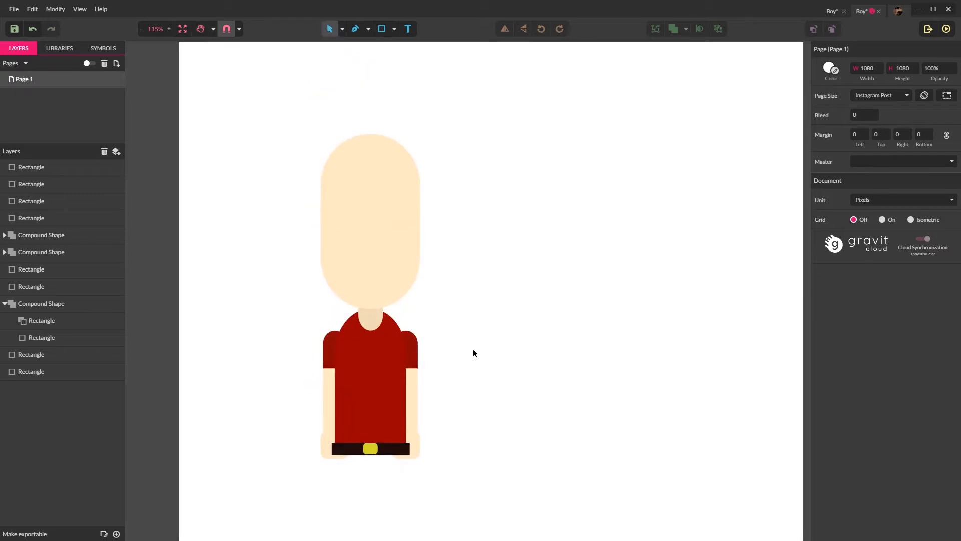
scroll(384, 409, "up", 1)
left_click_drag(519, 435, 530, 282)
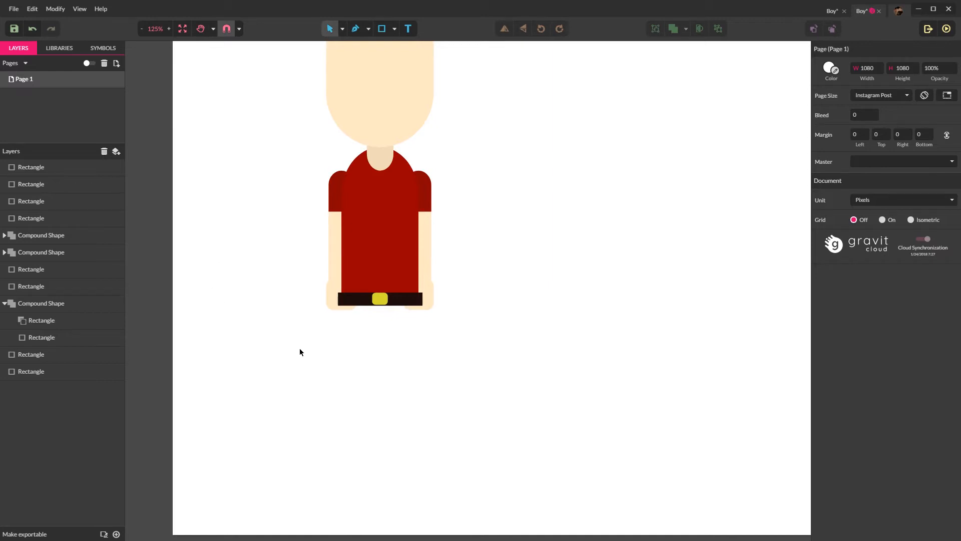
key("r")
left_click_drag(356, 343, 452, 437)
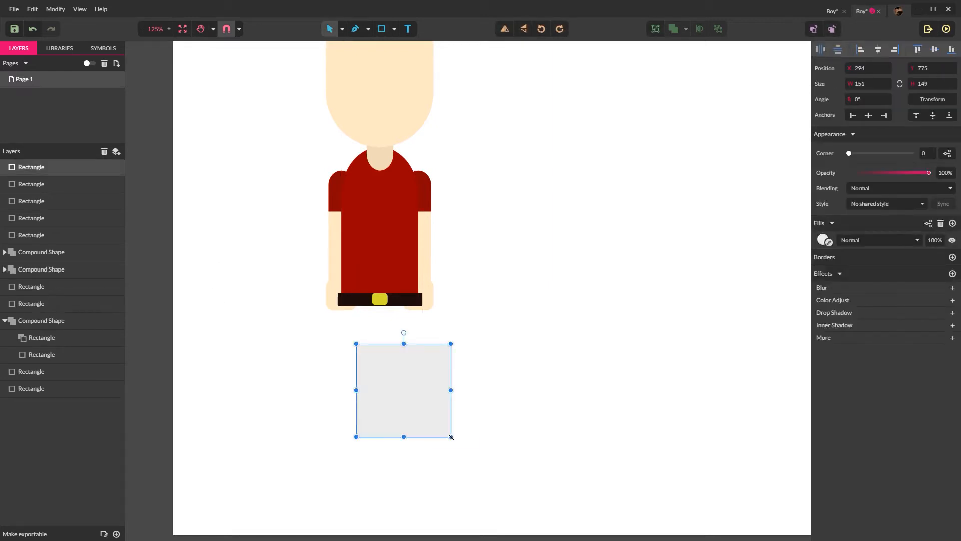
left_click_drag(408, 379, 393, 329)
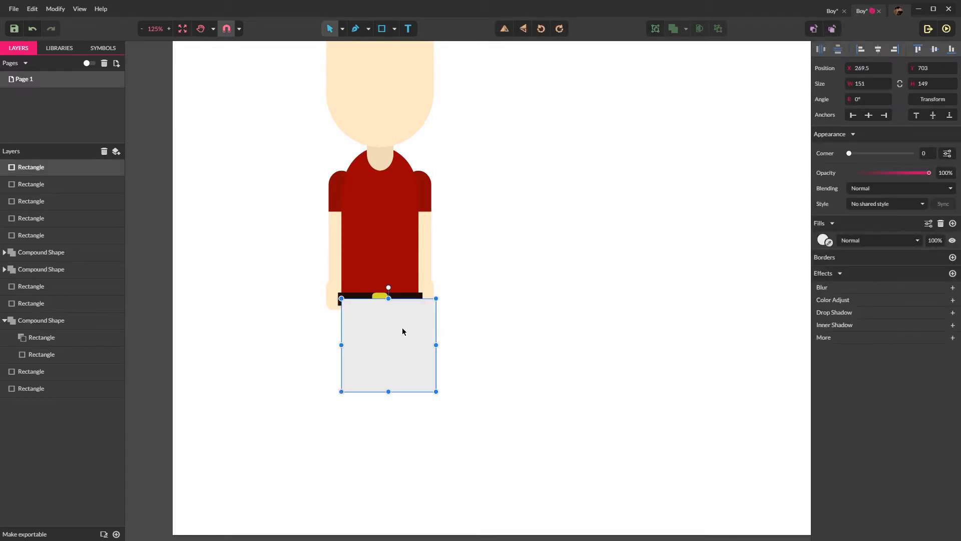
left_click_drag(436, 300, 418, 301)
left_click(457, 317)
Restack the trouser rectangle directly behind the torso and belt
left_click(381, 328)
key("ctrl+x")
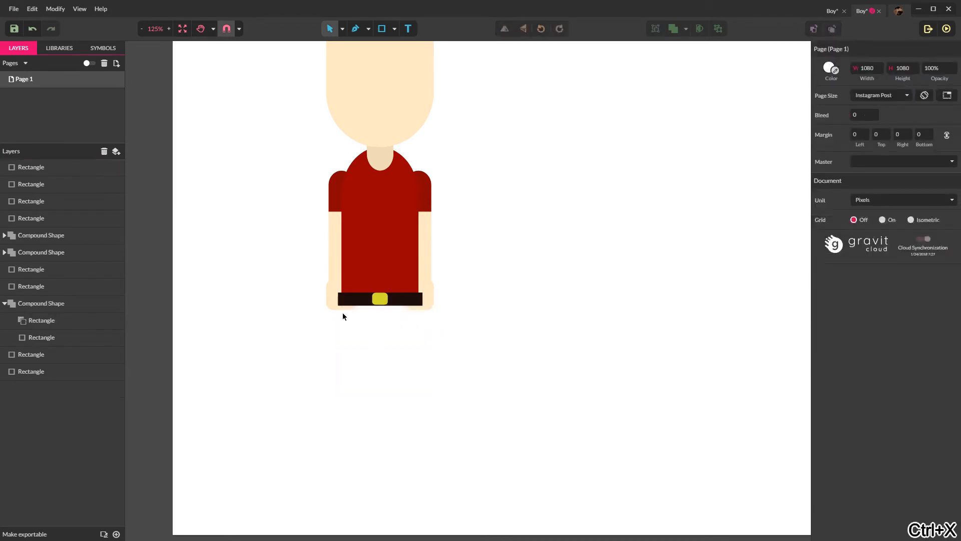
left_click(416, 308)
key("ctrl+v")
left_click(475, 324)
Align the trouser rectangle with the torso's sides and raise it until only a short hip section shows below the belt
left_click(384, 329)
left_click_drag(388, 336, 388, 318)
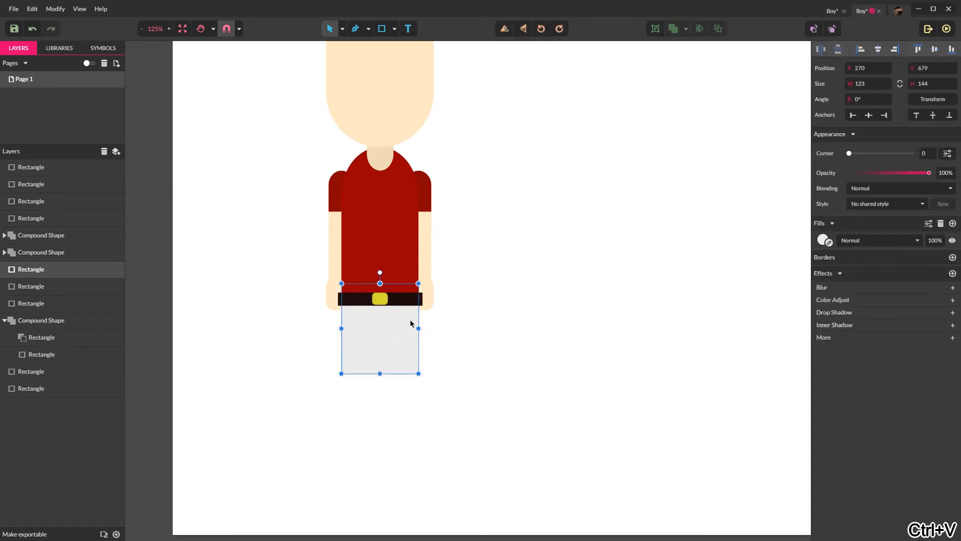
left_click_drag(417, 284, 418, 287)
left_click_drag(389, 316, 390, 317)
left_click(472, 342)
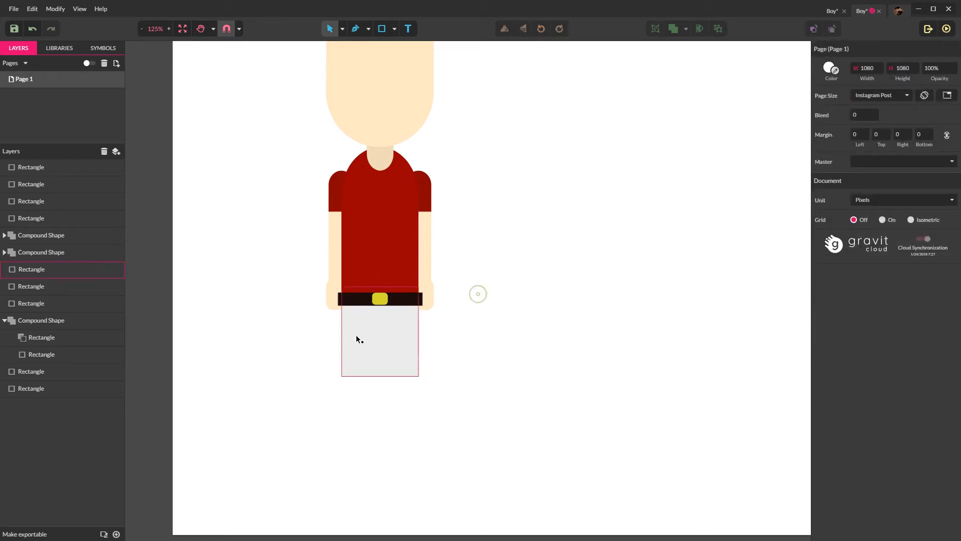
scroll(356, 335, "up", 1)
left_click_drag(381, 333, 384, 317)
left_click(493, 332)
left_click_drag(386, 351, 395, 331)
left_click(523, 324)
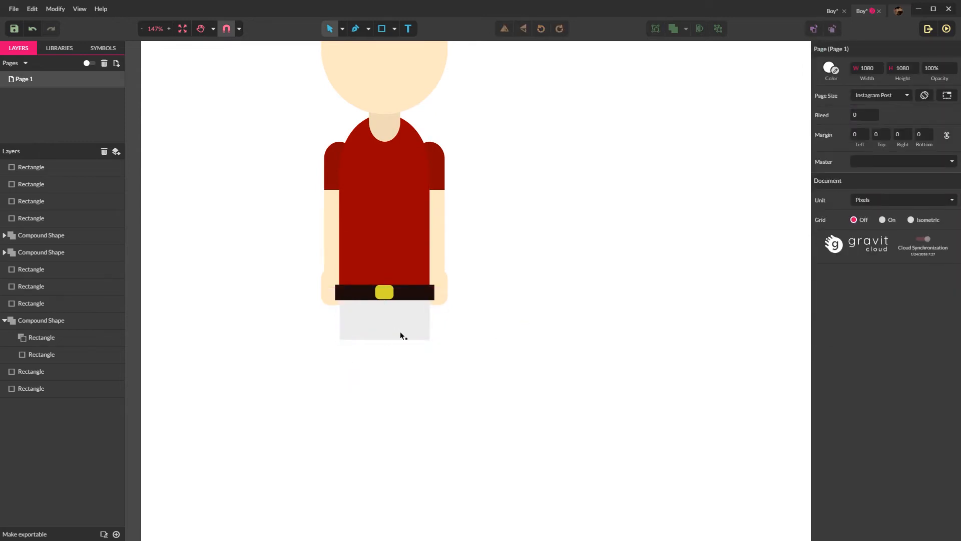
Draw a tall leg rectangle below the hip section's left side and copy it to the right side, leaving a gap between them
key("r")
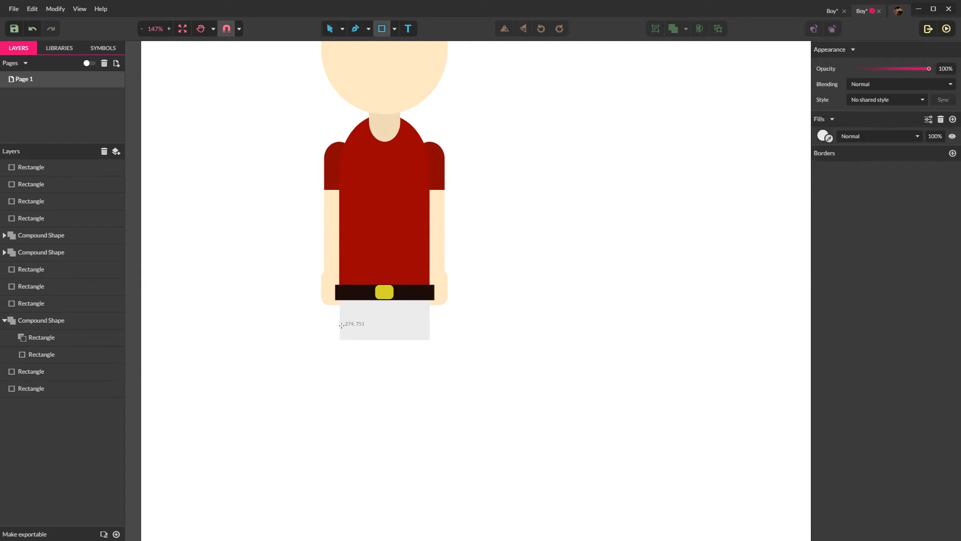
left_click_drag(341, 322, 379, 449)
left_click_drag(362, 391, 417, 371)
left_click(374, 384, "shift")
left_click(526, 384)
left_click(496, 371)
scroll(471, 383, "down", 2)
scroll(467, 386, "down", 1)
scroll(468, 386, "up", 2)
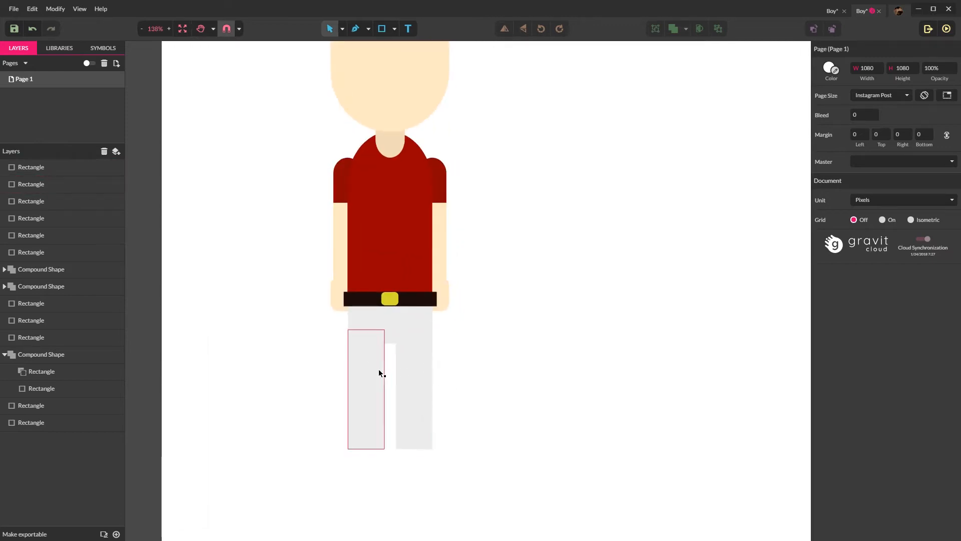
Draw a rectangle about 210 × 121 px over the lower part of both trouser legs, centre it, and duplicate it in place
scroll(379, 370, "up", 2)
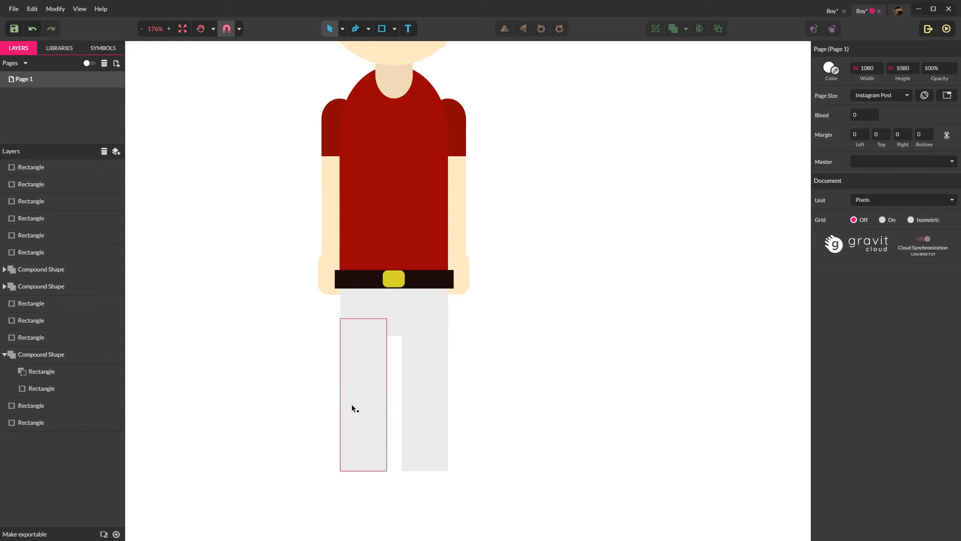
key("r")
left_click_drag(319, 383, 503, 489)
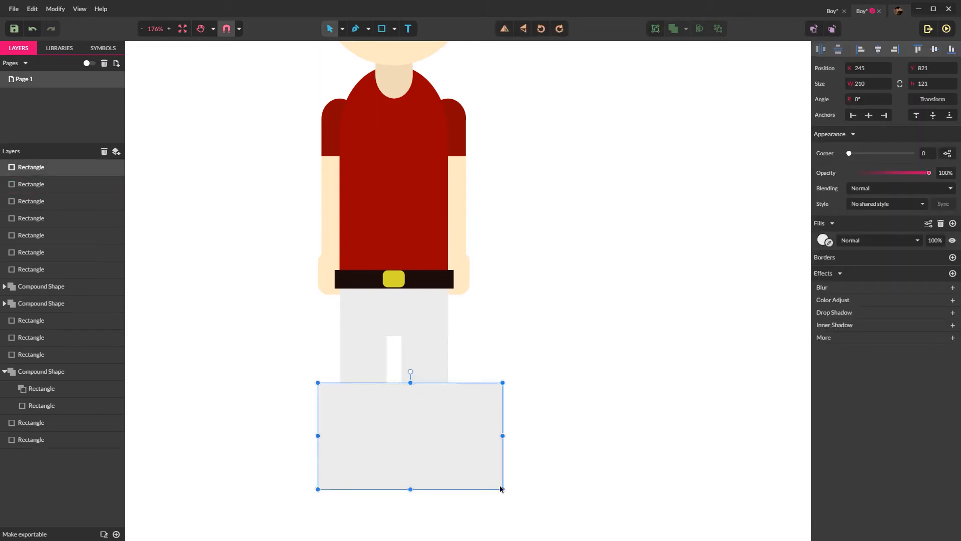
left_click_drag(458, 414, 446, 415)
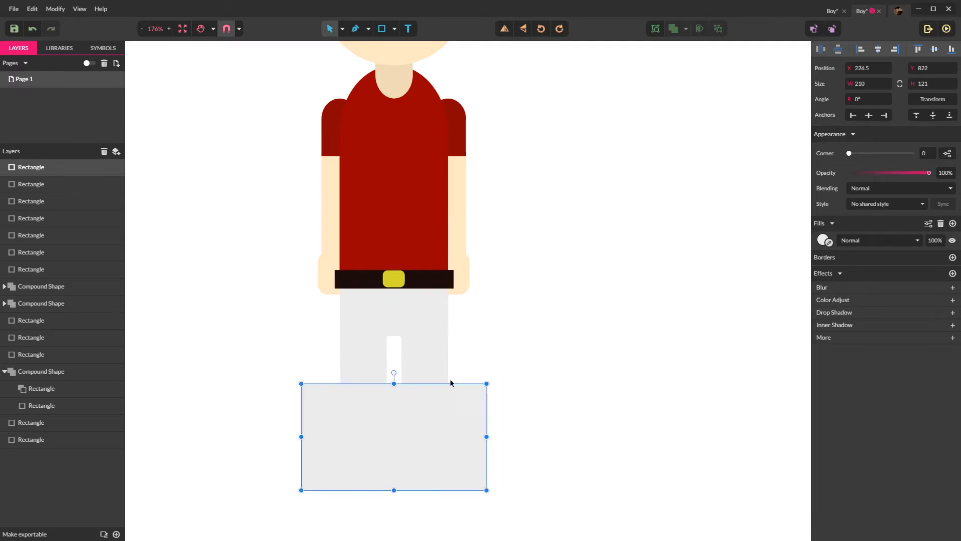
key("ctrl+c")
key("ctrl+v")
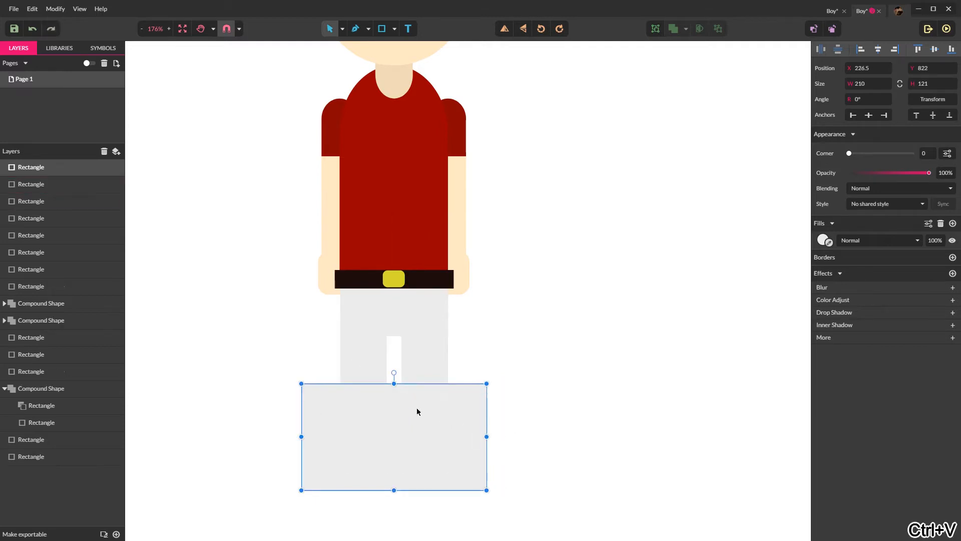
Shorten both trouser legs by subtracting one covering rectangle from the left leg and the other from the right leg
left_click(352, 356, "shift")
left_click(685, 31)
left_click(706, 59)
left_click(464, 414)
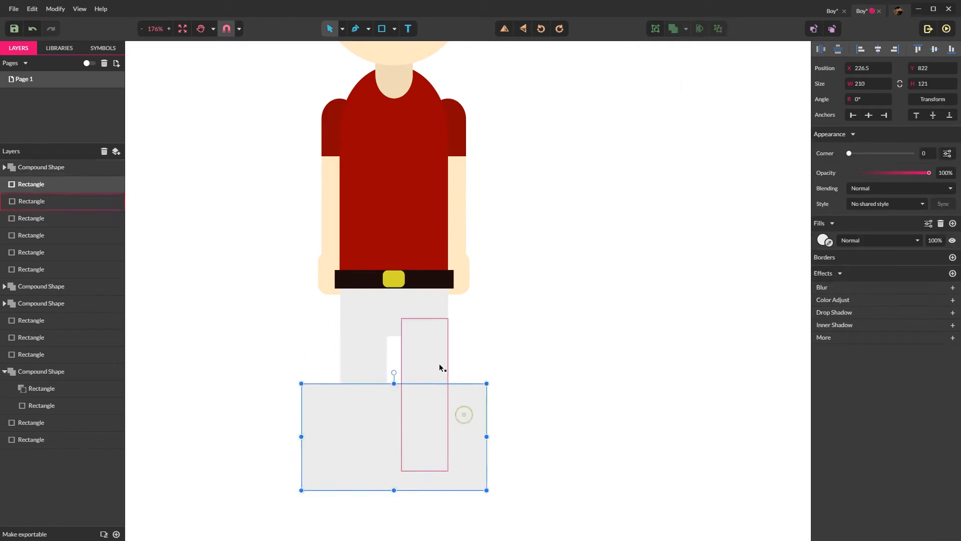
left_click(442, 368, "shift")
left_click(686, 30)
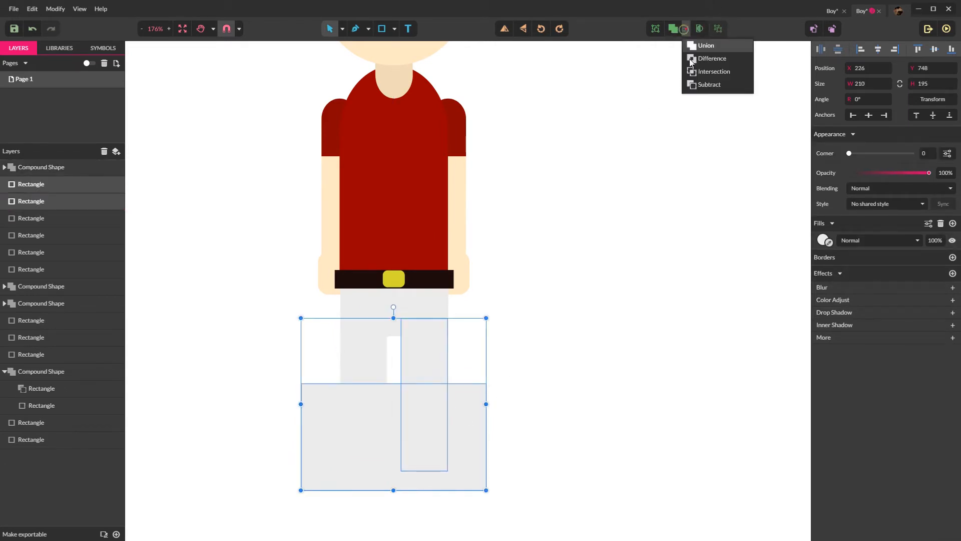
left_click(706, 84)
left_click(619, 199)
Copy the left arm down beneath the left trouser leg to serve as a bare leg
scroll(513, 311, "down", 5)
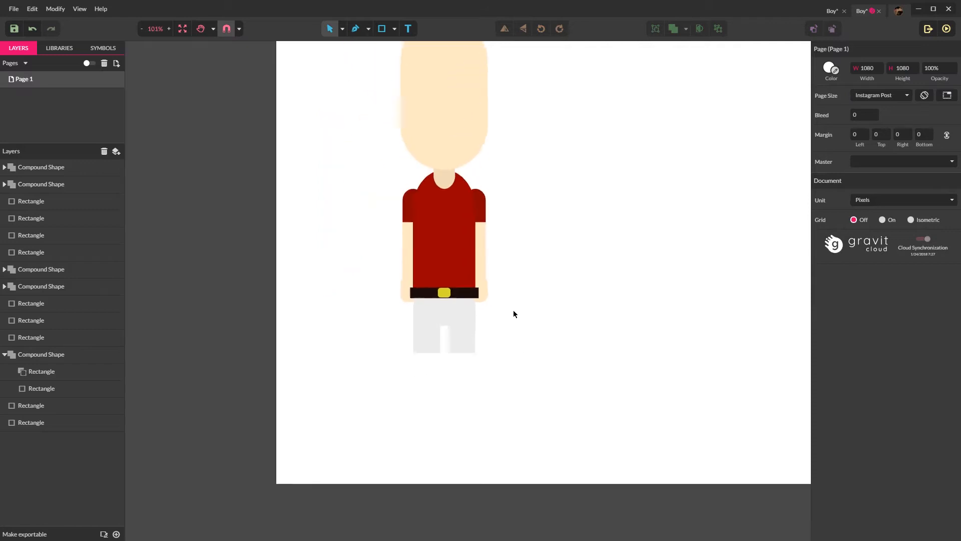
key("space")
mouse_move(558, 275)
left_mouse_down()
mouse_move(536, 307)
mouse_move(564, 275)
left_mouse_up()
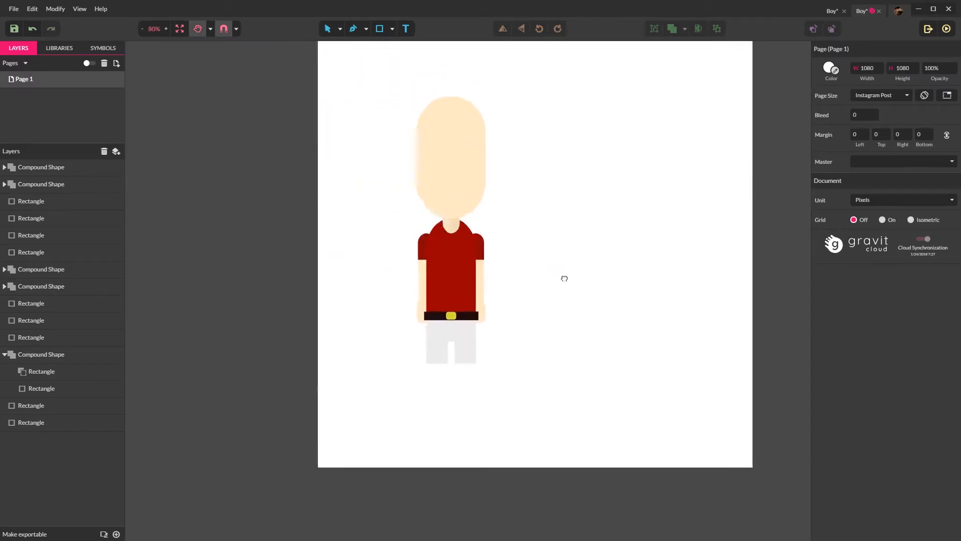
scroll(481, 328, "up", 3)
left_click(409, 257)
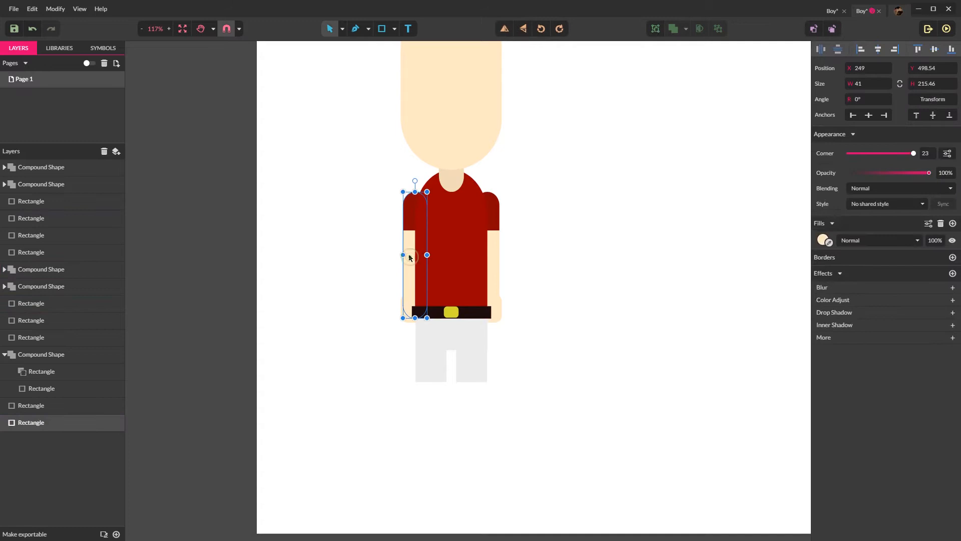
left_click_drag(409, 257, 427, 398)
scroll(430, 397, "up", 2)
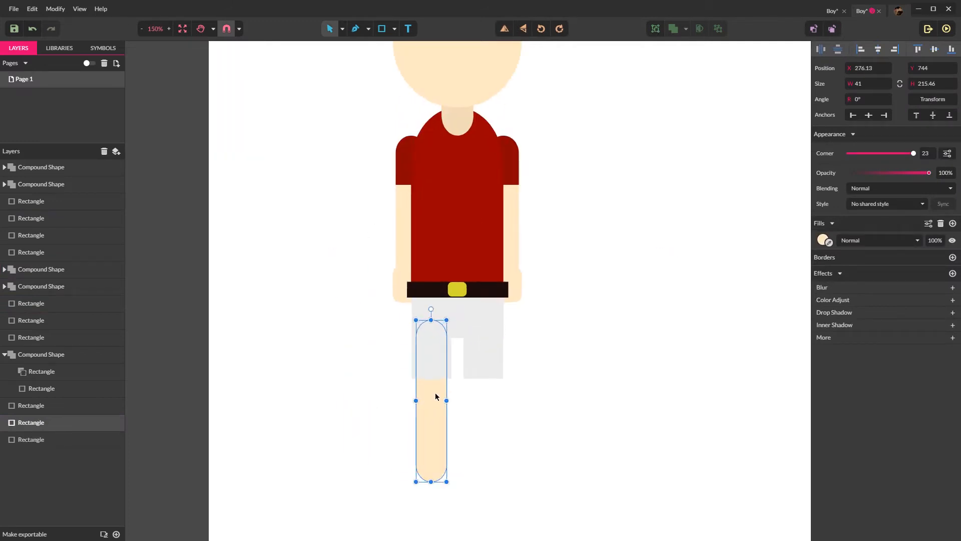
Narrow the bare leg to about 28 px and raise it so only a short section shows below the trouser leg
left_click_drag(447, 319, 442, 320)
left_click_drag(430, 391, 429, 385)
left_click(459, 406)
scroll(434, 403, "up", 2)
left_click(430, 397)
left_click_drag(428, 430, 425, 387)
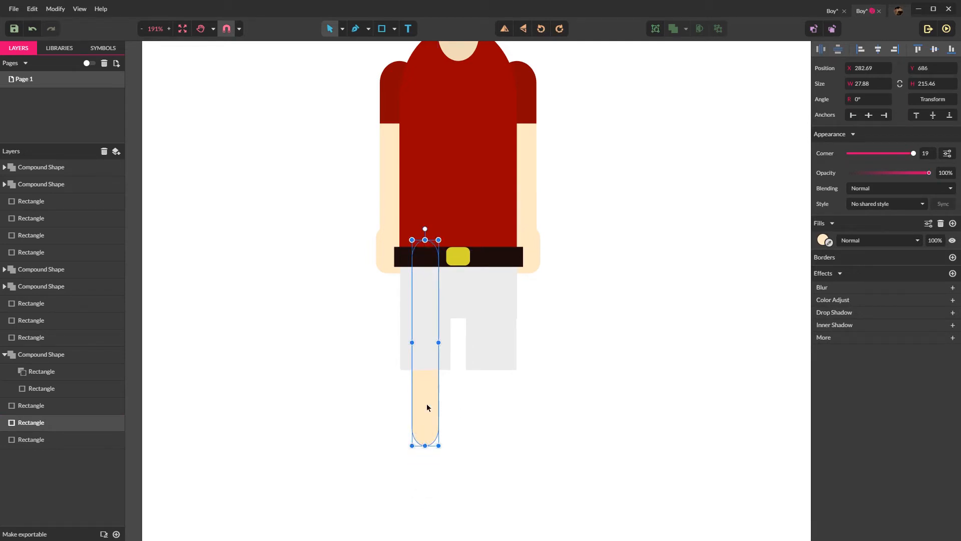
left_click(481, 403)
scroll(480, 403, "down", 5)
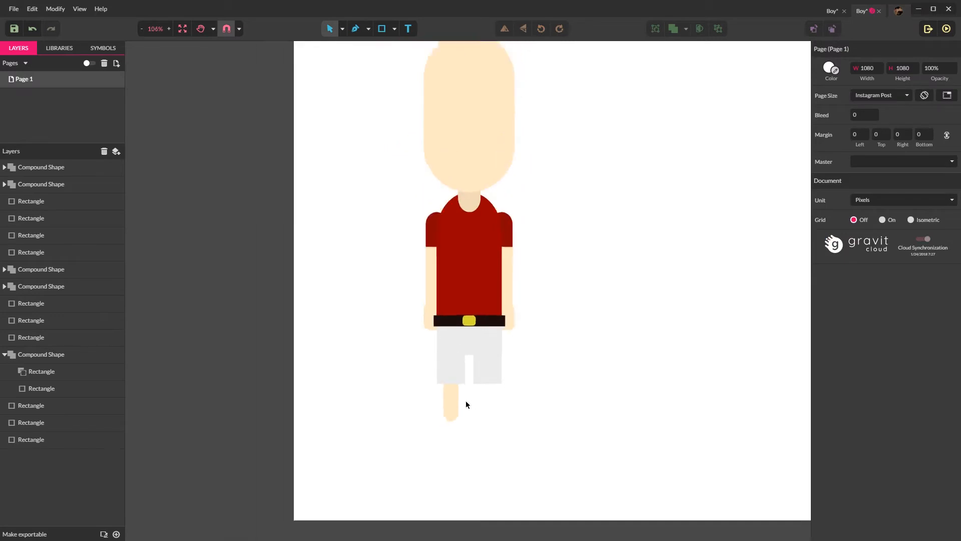
scroll(458, 401, "up", 6)
left_click_drag(451, 385, 450, 396)
Fill the hip section and both trouser legs with blue-violet #6563CA
left_click(495, 352)
left_click(503, 275)
left_click(500, 267)
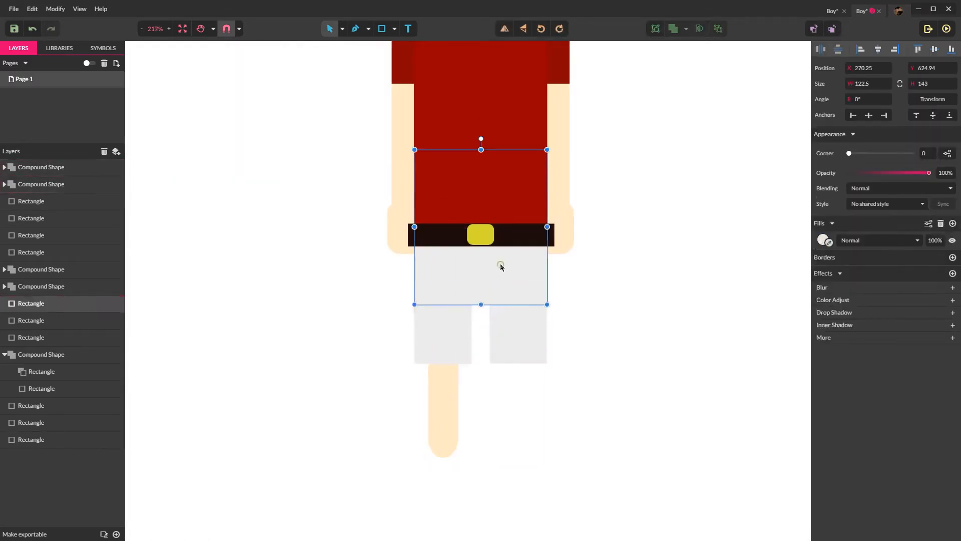
left_click(506, 333, "shift")
left_click(455, 337, "shift")
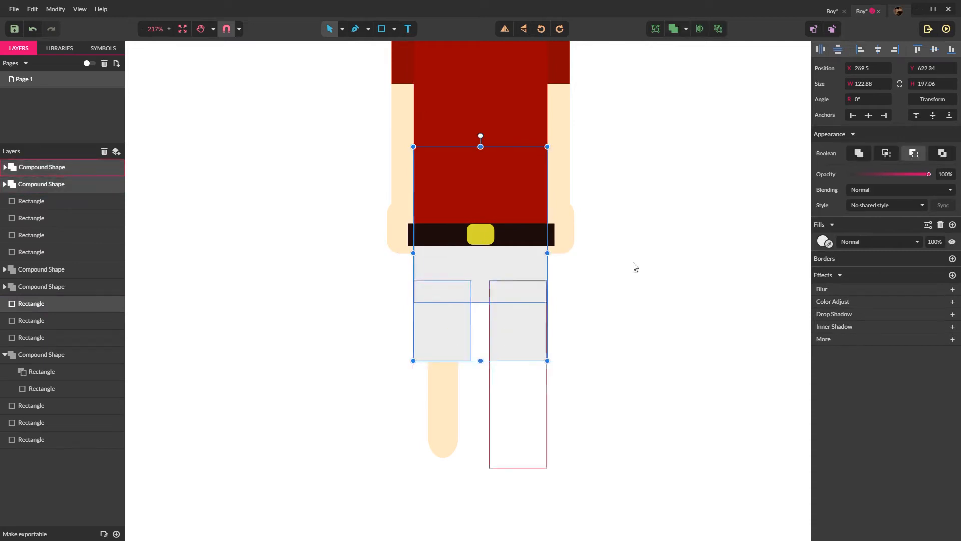
left_click(821, 242)
left_click_drag(883, 333, 891, 331)
left_click_drag(890, 290, 882, 278)
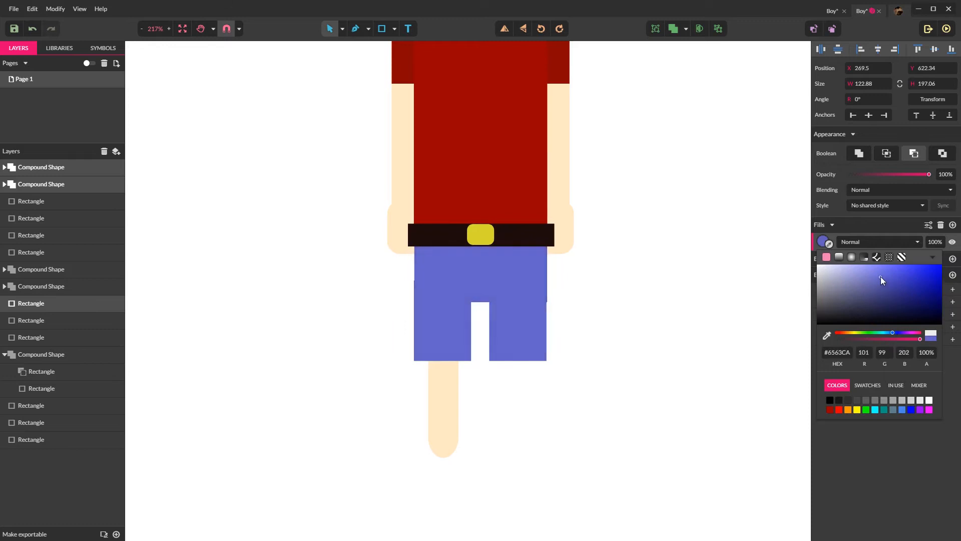
Align the trouser pieces so both legs sit flush with the hip section's outer sides
left_click(734, 299)
scroll(526, 326, "up", 5)
scroll(531, 328, "up", 2)
left_click_drag(521, 313, 508, 304)
left_click_drag(348, 310, 338, 287)
left_click(252, 269)
left_click(262, 275)
scroll(280, 299, "down", 2)
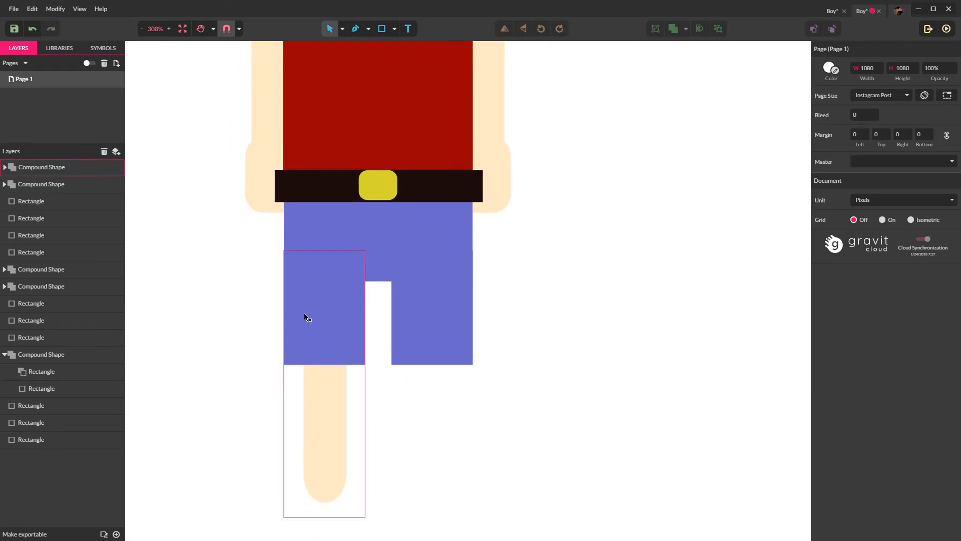
Replace the left arm with the narrower leg shape, moved under the left sleeve and shortened to about 191 px
scroll(304, 314, "down", 5)
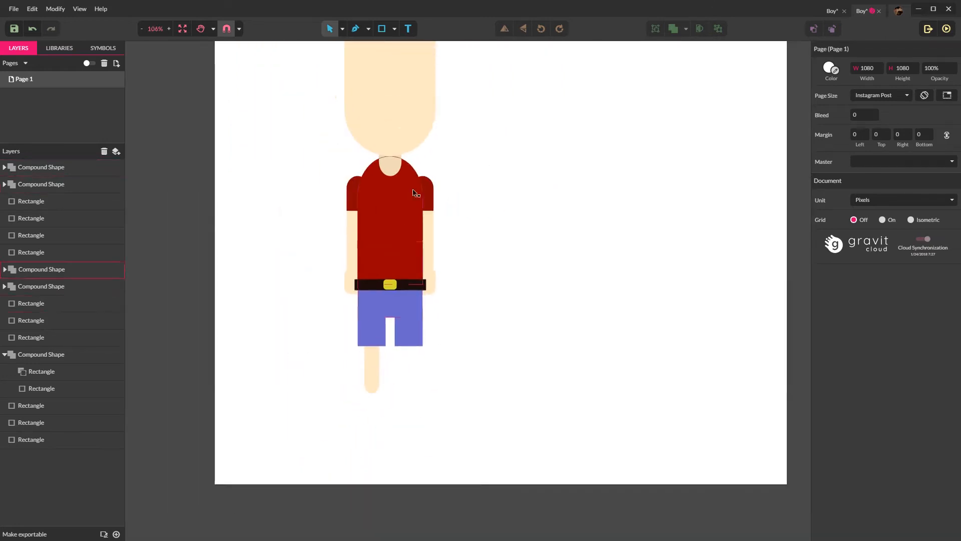
scroll(403, 241, "up", 1)
scroll(360, 346, "up", 2)
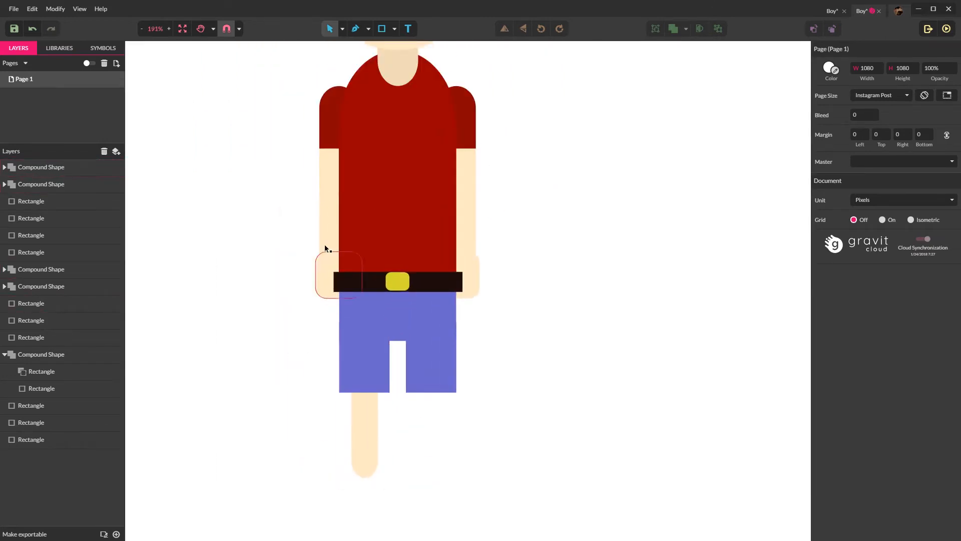
left_click(331, 207)
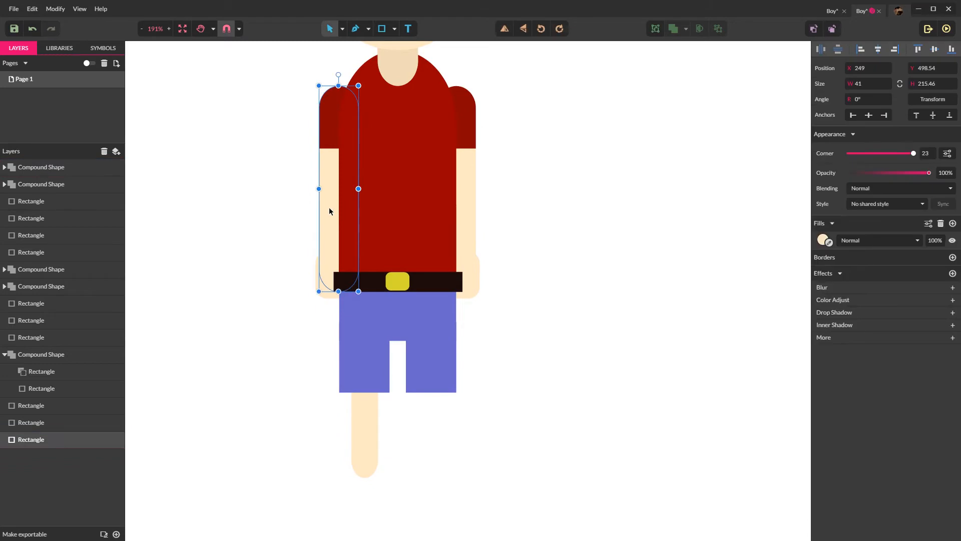
key("Delete")
left_click(375, 445)
left_click_drag(372, 432, 344, 251)
left_click_drag(340, 296, 340, 275)
left_click(272, 245)
Narrow the left hand to about 45 px wide to suit the slimmer arm
scroll(326, 275, "up", 2)
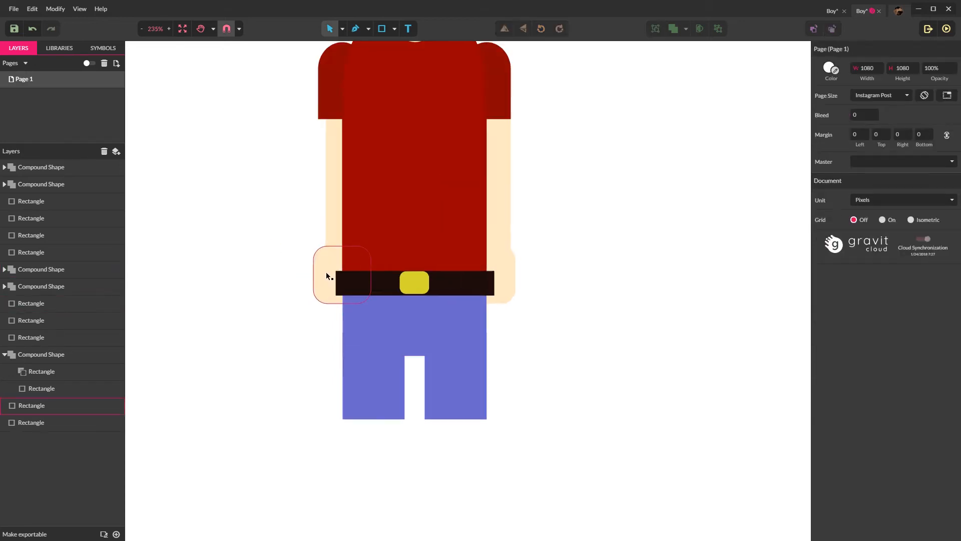
left_click(326, 275)
left_click_drag(371, 246, 327, 256)
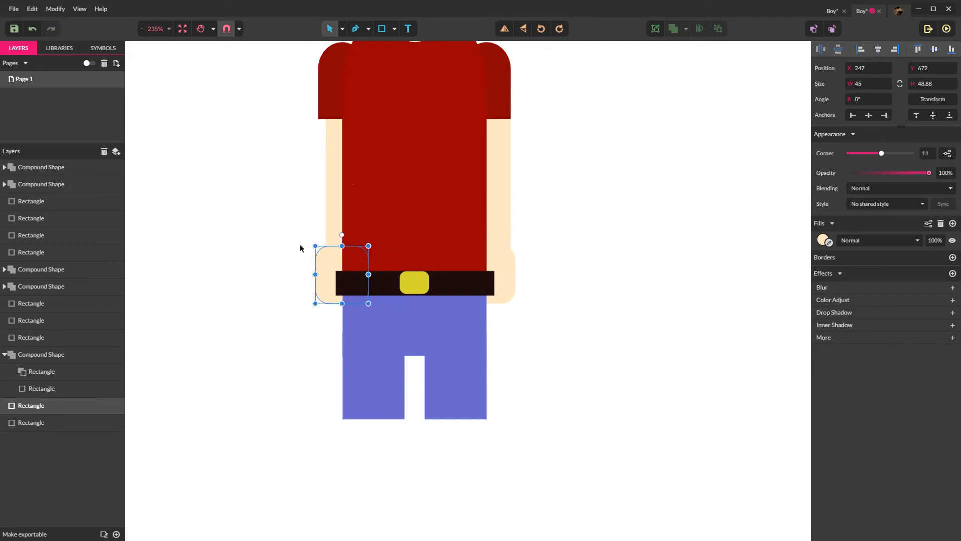
left_click(300, 249)
Replace the right arm and hand with a copy of the slimmer left arm and hand
scroll(310, 253, "down", 1)
left_click(479, 218)
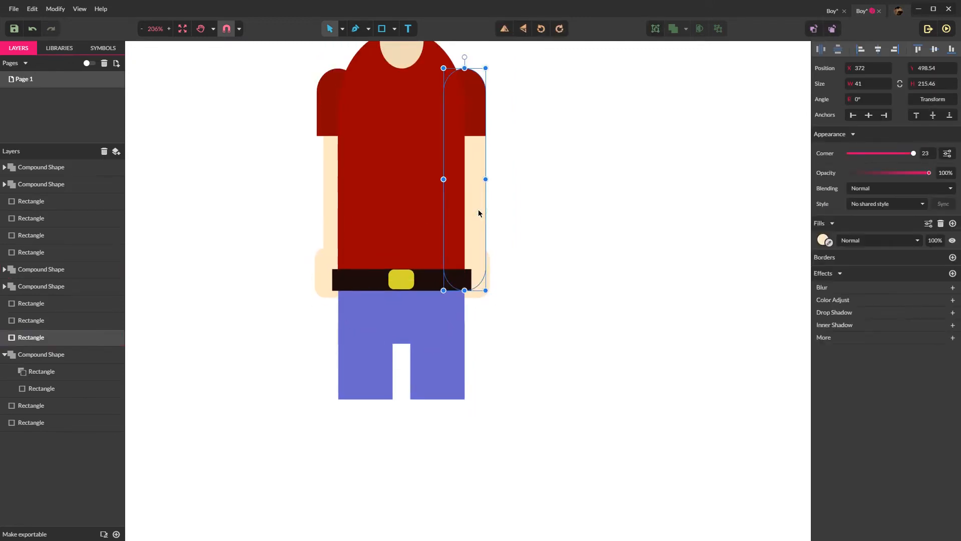
key("Delete")
left_click(320, 271)
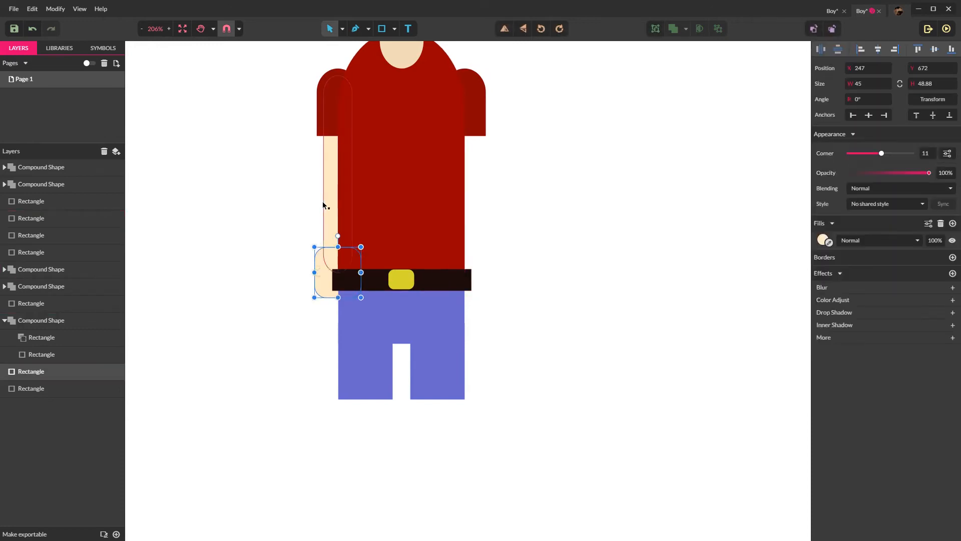
left_click(328, 195, "shift")
key("ctrl+v")
left_click_drag(328, 193, 480, 155)
left_click(526, 179)
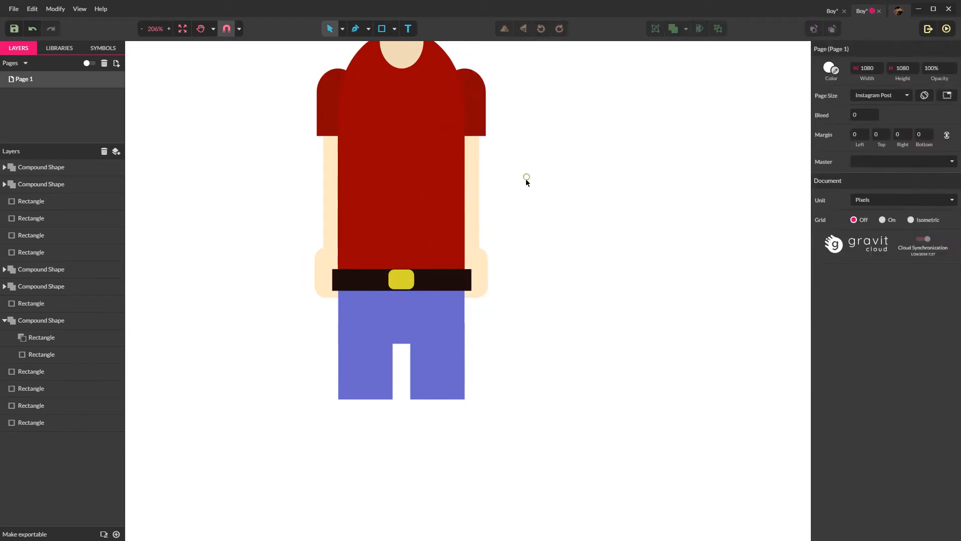
Move the left arm shape beneath the left trouser leg as a bare leg and copy it beneath the right trouser leg
scroll(525, 178, "down", 5)
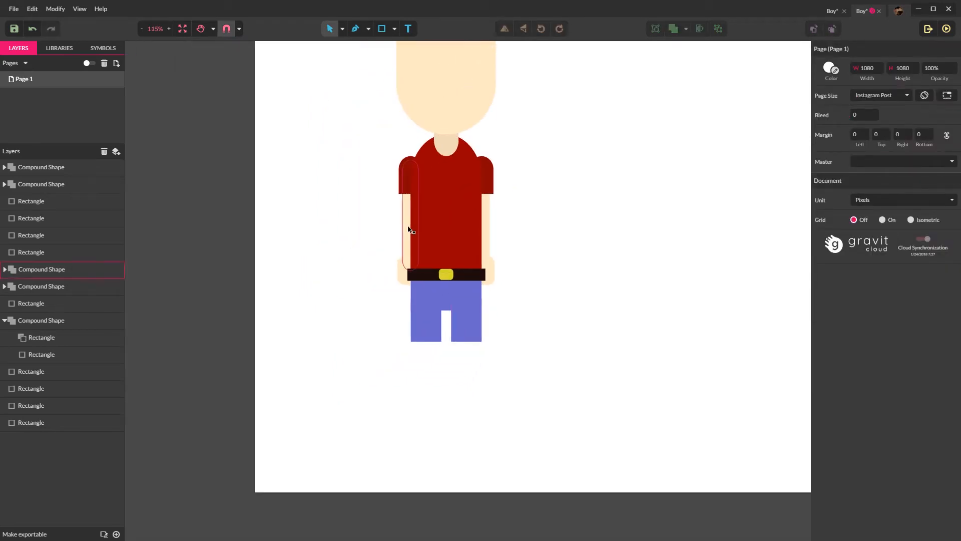
left_click(407, 228)
left_click_drag(407, 226, 425, 356)
left_click(471, 379)
scroll(439, 369, "up", 2)
left_click(427, 364)
key("ctrl+c")
key("ctrl+v")
left_click(514, 358)
Move the left bare leg shape back under the left sleeve as the arm
scroll(514, 358, "down", 2)
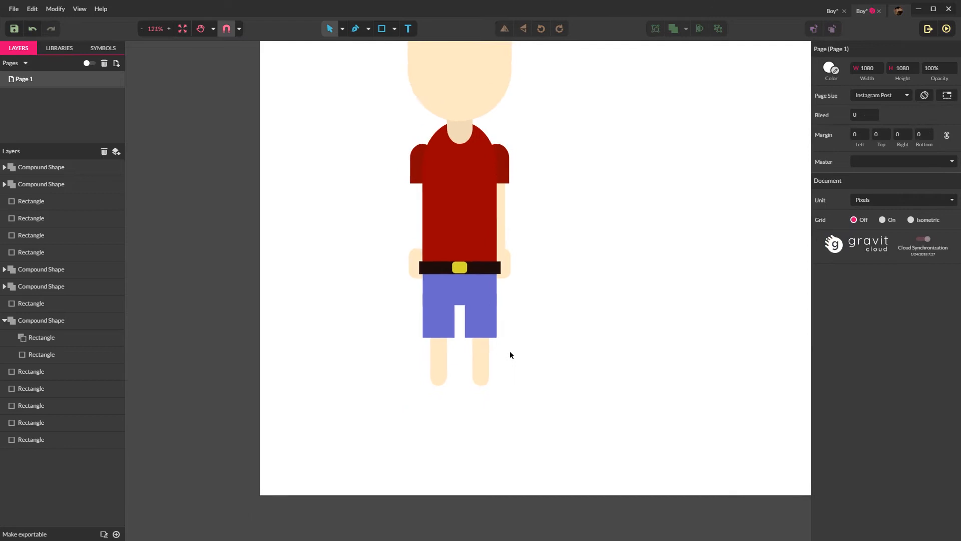
scroll(511, 354, "down", 2)
scroll(456, 349, "up", 2)
left_click_drag(458, 353, 442, 229)
left_click(384, 230)
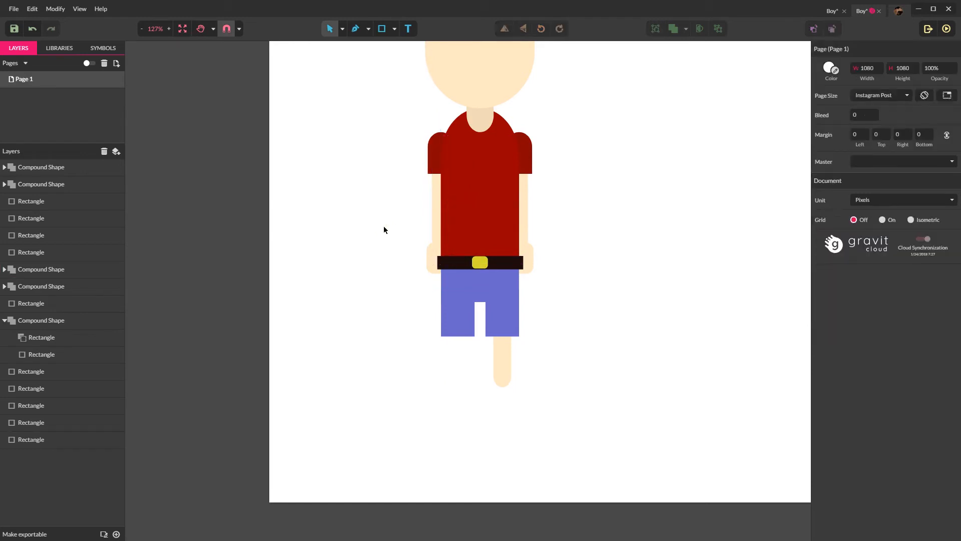
Copy the right bare leg beneath the left trouser leg
scroll(588, 303, "down", 3)
key("space")
scroll(488, 378, "up", 2)
left_click(493, 376)
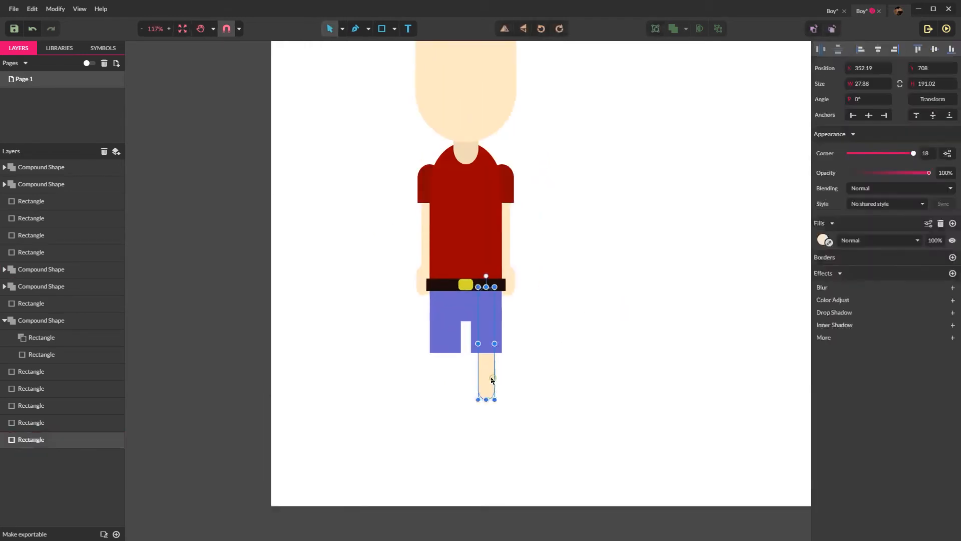
key("ctrl+v")
left_click_drag(486, 370, 445, 370)
left_click(540, 366)
Scale the head down and set it back on the neck, centred above the torso
scroll(540, 365, "down", 3)
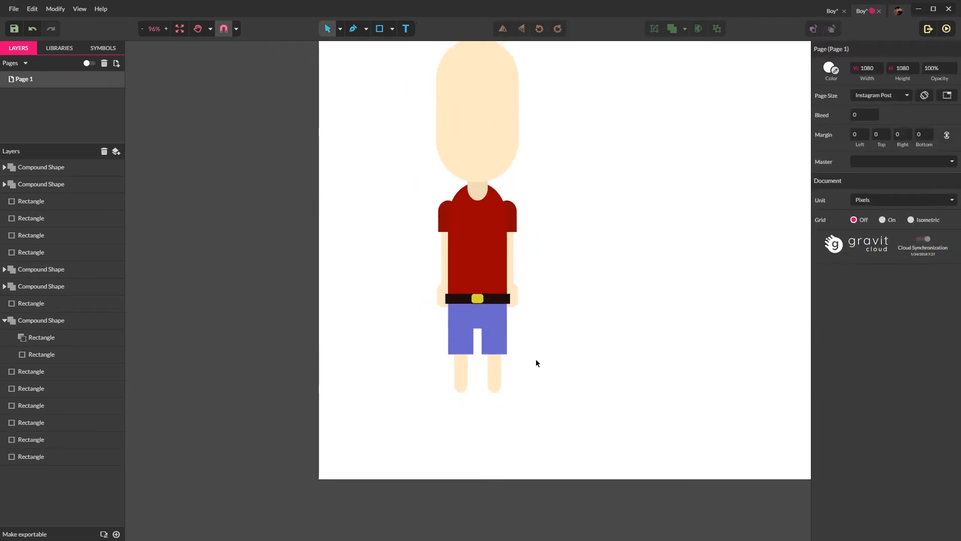
left_click(488, 140)
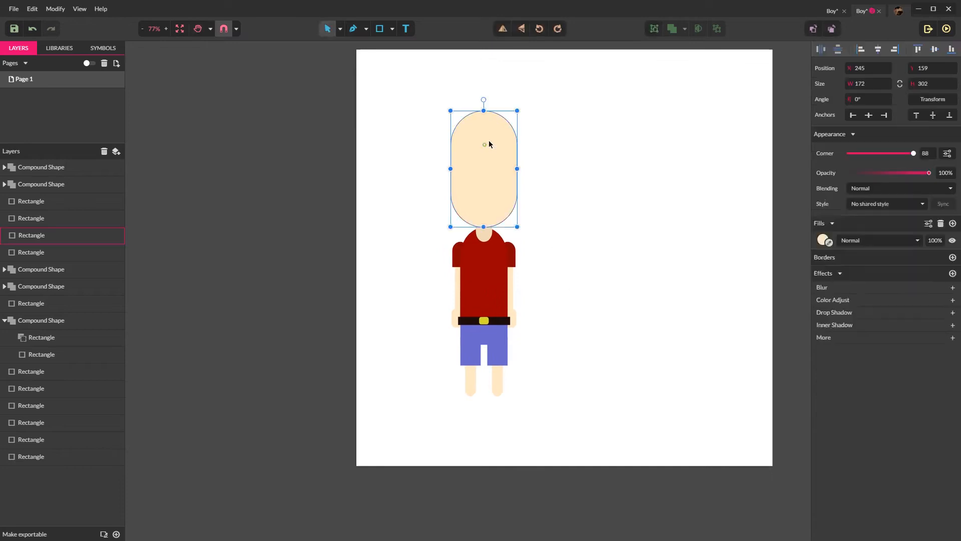
left_click_drag(518, 111, 501, 147)
mouse_move(481, 181)
left_mouse_down()
mouse_move(491, 182)
mouse_move(474, 182)
mouse_move(476, 172)
left_mouse_up()
Narrow the neck to about 35 px and centre it and the head over the torso
scroll(491, 203, "up", 3)
scroll(499, 221, "up", 5)
left_click(476, 287)
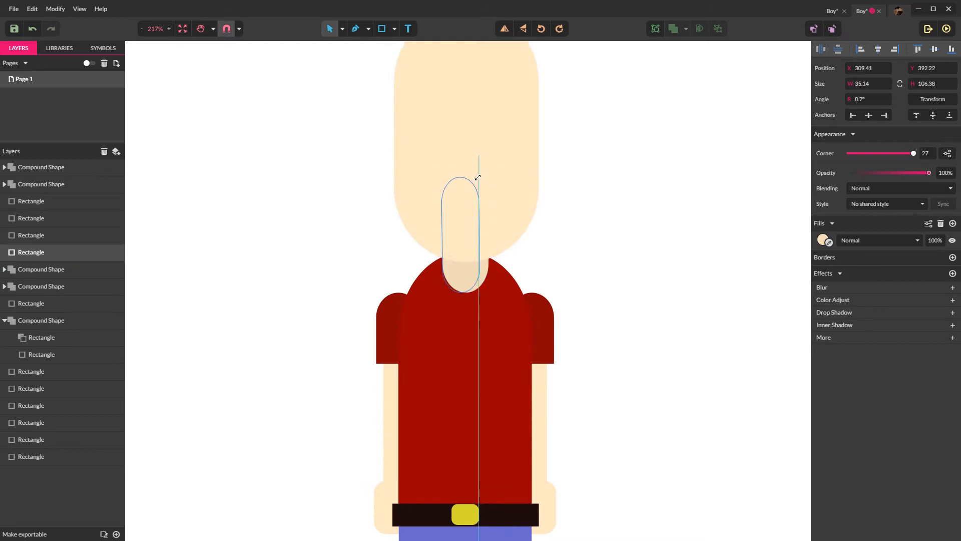
left_click_drag(459, 264, 466, 257)
left_click_drag(503, 163, 502, 161)
left_click(573, 221)
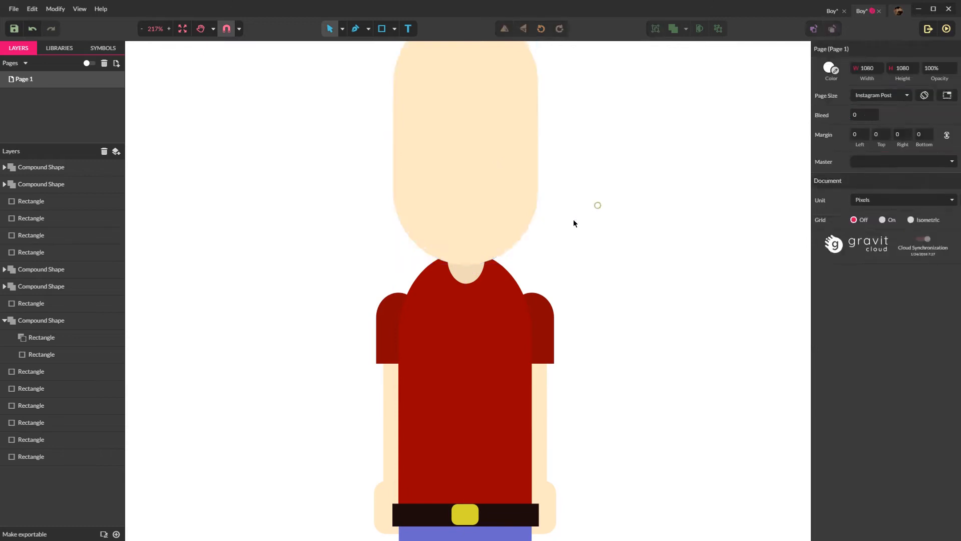
scroll(569, 255, "down", 4)
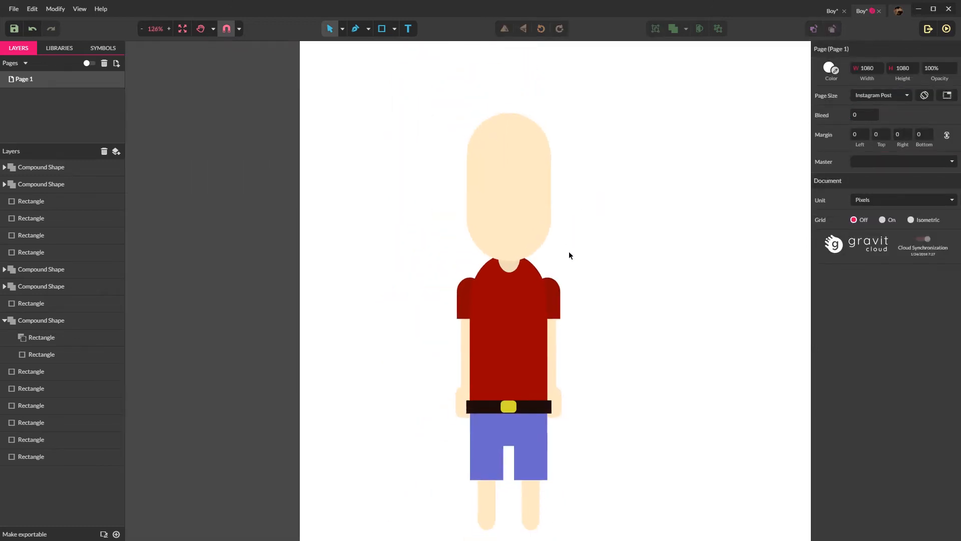
scroll(569, 253, "down", 2)
key("space")
left_click_drag(655, 301, 571, 304)
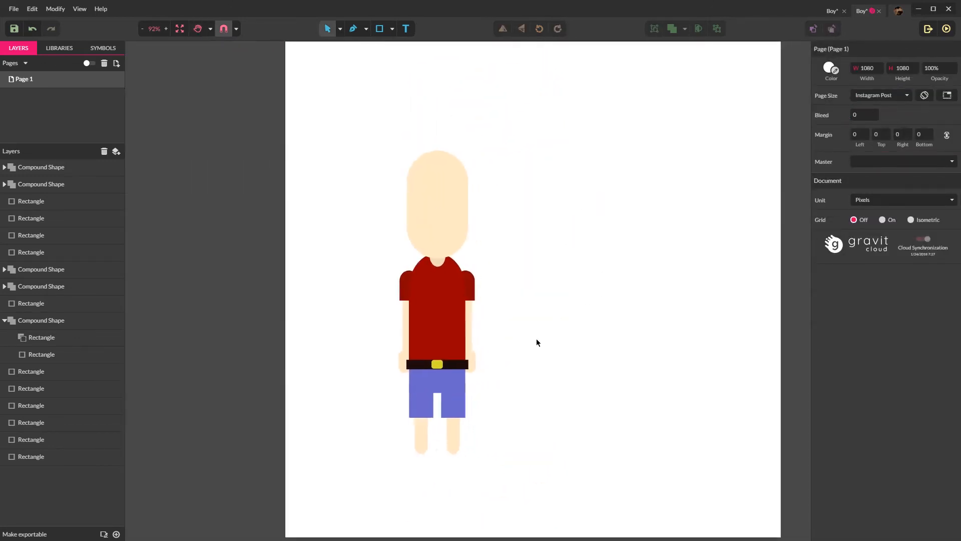
scroll(490, 445, "up", 5)
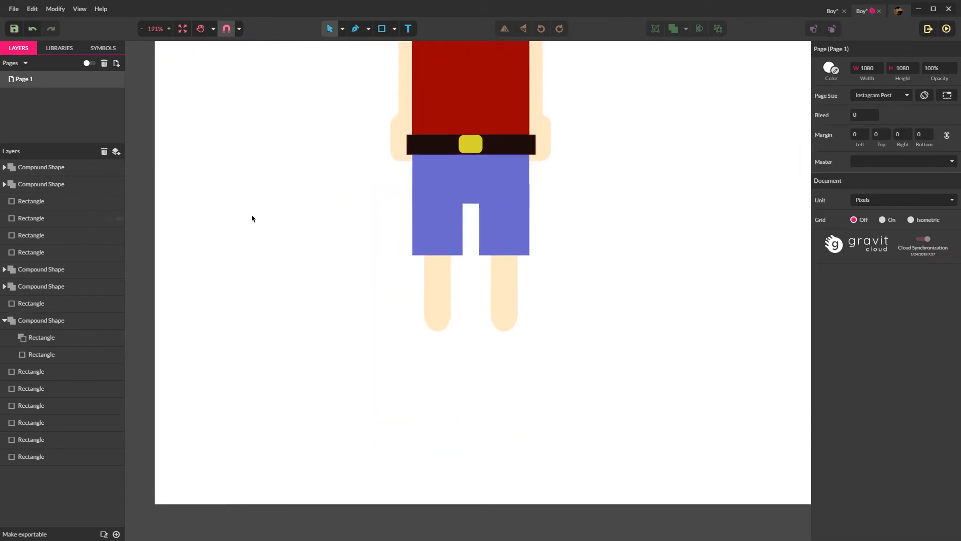
Square off the left leg's rounded end by subtracting one copy of a rectangle about 143 px wide drawn across both leg ends
key("r")
left_click_drag(412, 307, 474, 149)
key("ctrl+v")
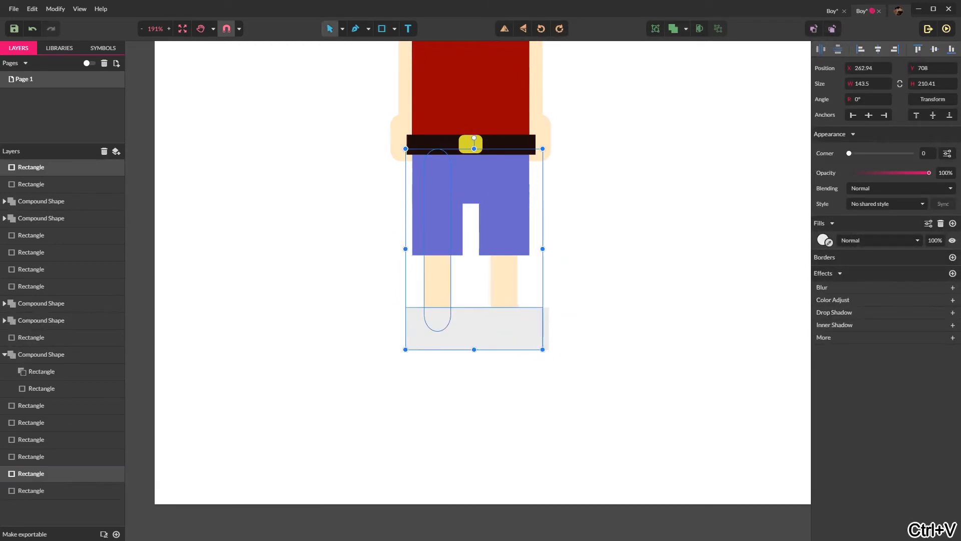
left_click(686, 28)
left_click(703, 85)
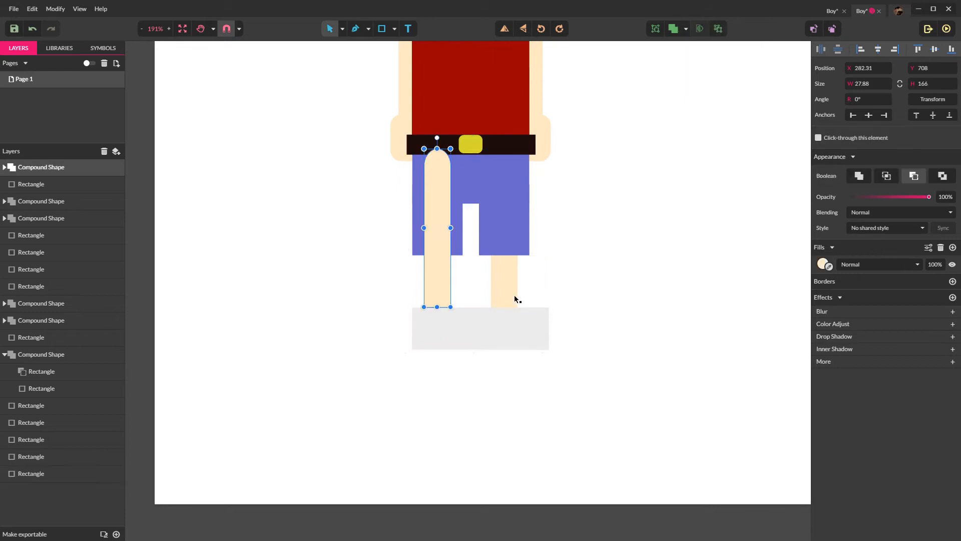
Subtract the remaining rectangle from the right leg to square off its rounded end
left_click(504, 316)
left_click(505, 290, "shift")
left_click(686, 29)
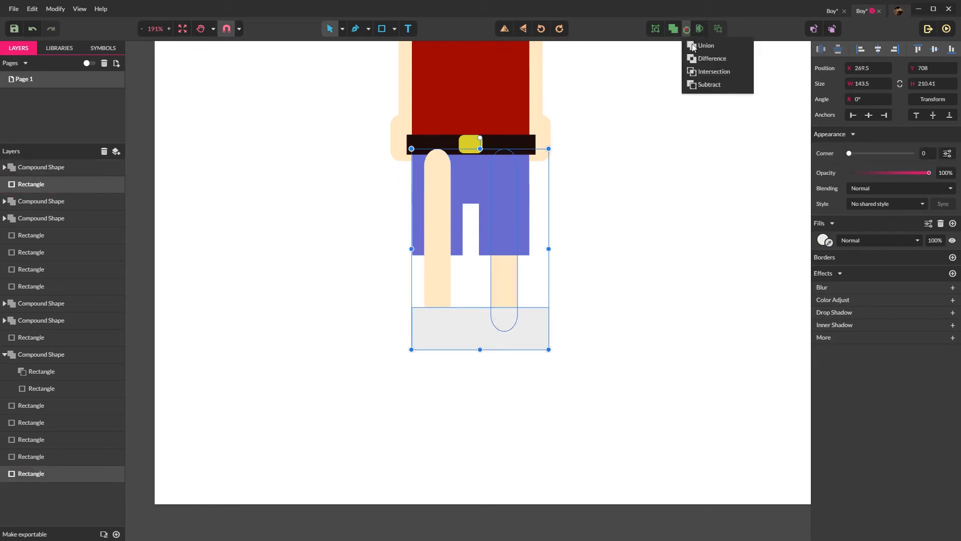
left_click(714, 86)
left_click(664, 174)
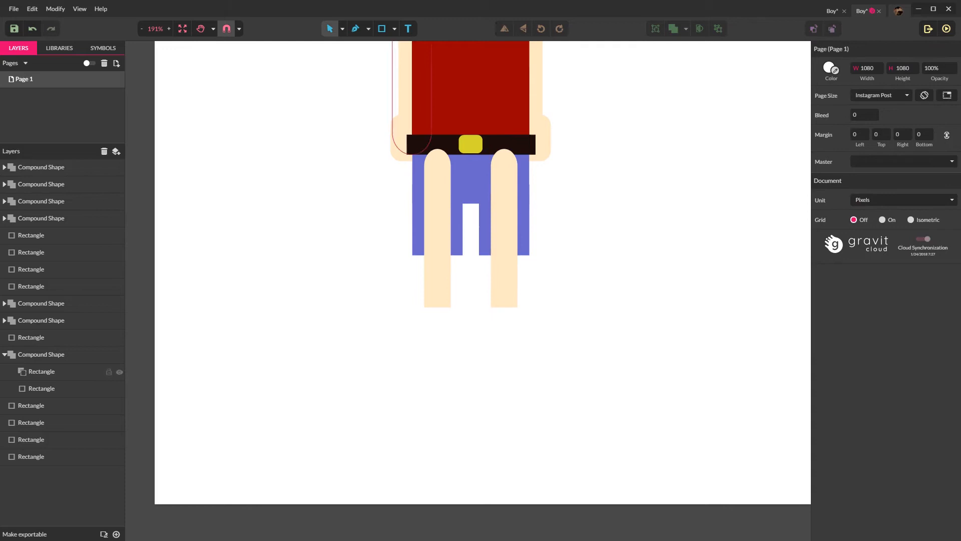
Send both trimmed legs to the very back, behind the shorts
scroll(532, 327, "down", 5)
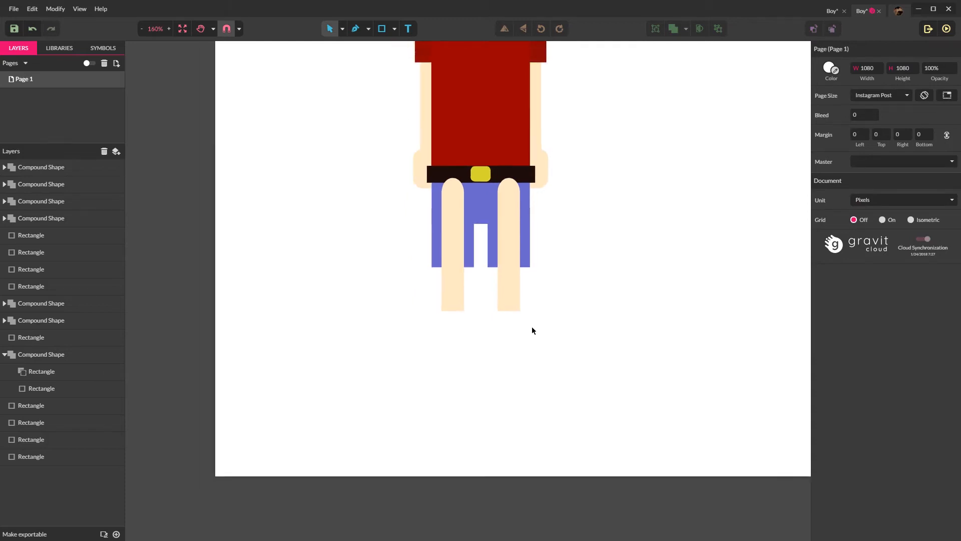
left_click(474, 246)
left_click(516, 251, "shift")
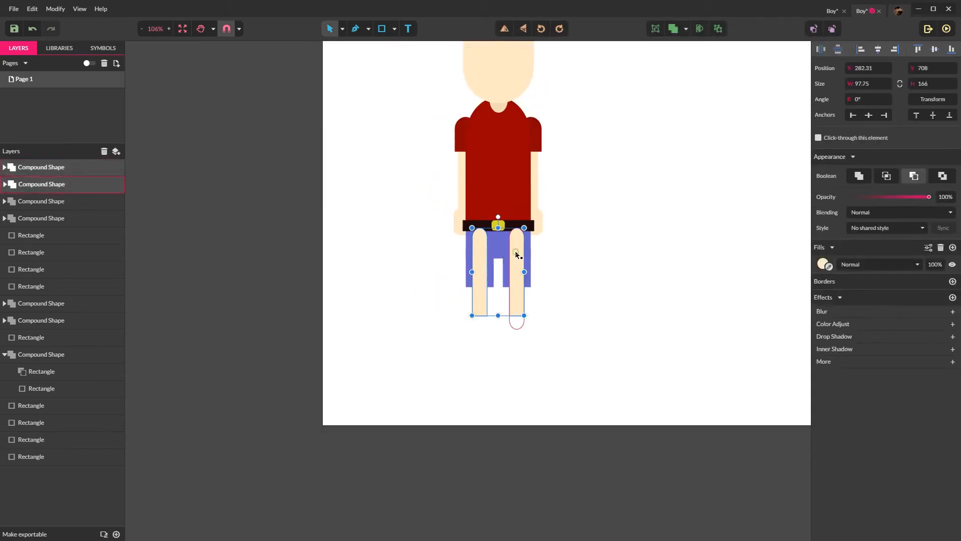
key("ctrl+shift+Down")
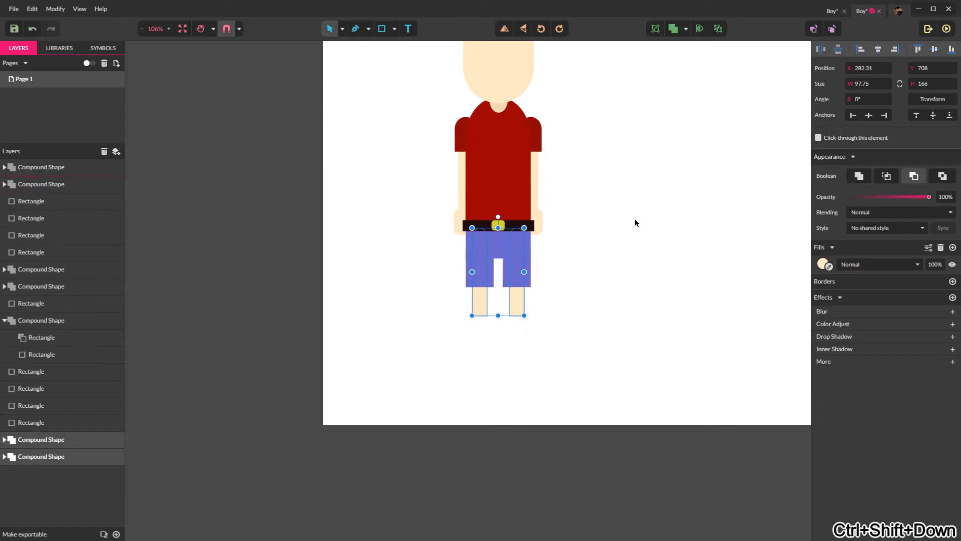
left_click(635, 218)
Extend both bare legs together further down below the shorts
key("space")
left_click_drag(614, 158, 583, 272)
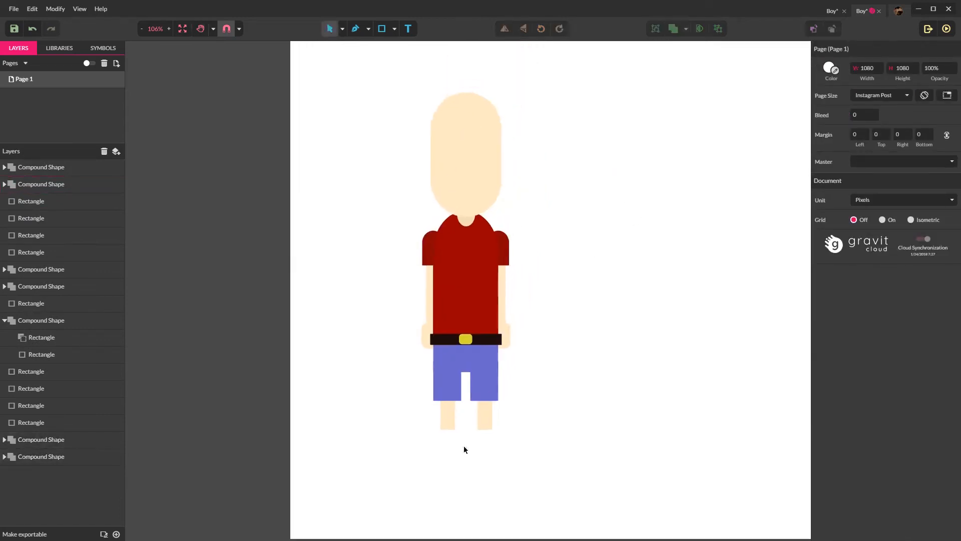
scroll(464, 443, "up", 7)
left_click(429, 390)
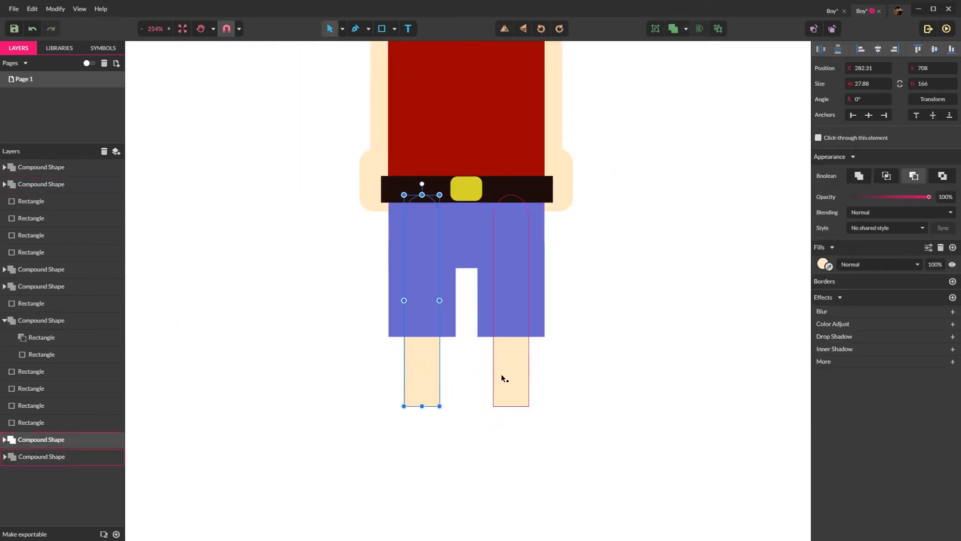
left_click(501, 374, "shift")
left_click_drag(504, 357, 519, 378)
left_click(552, 392)
left_click(419, 376)
left_click(518, 364, "shift")
left_click(580, 364)
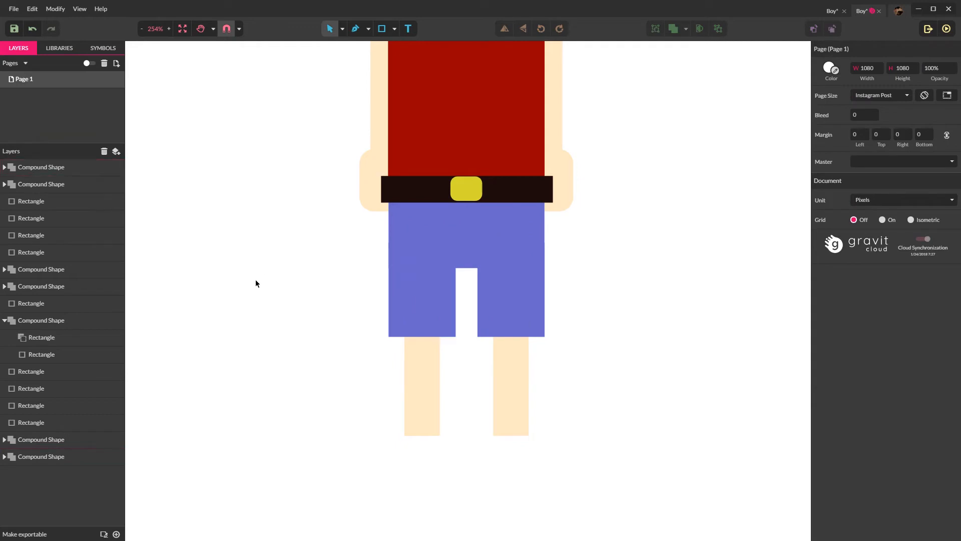
Make a half-disc shoe upper by subtracting a rectangle from the lower half of a 65 px circle, and set it at the left leg's base
key("e")
left_click_drag(262, 346, 345, 429)
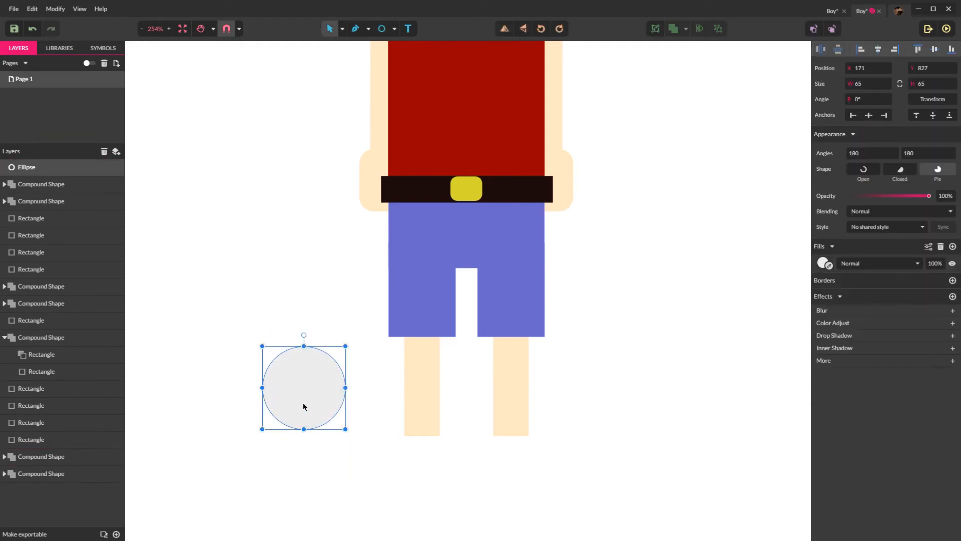
key("r")
left_click_drag(244, 387, 376, 445)
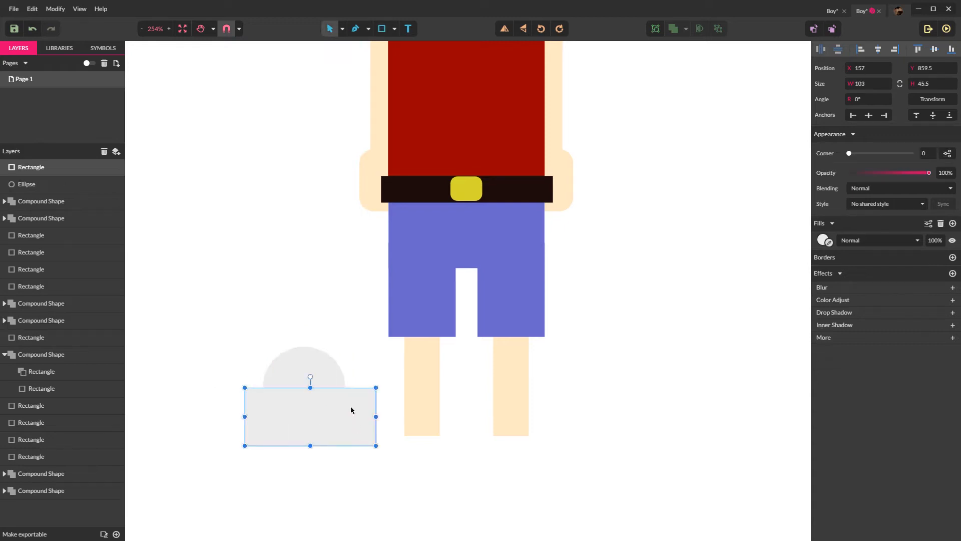
left_click(330, 370, "shift")
left_click(686, 28)
left_click(710, 81)
left_click(659, 239)
left_click_drag(329, 369, 382, 414)
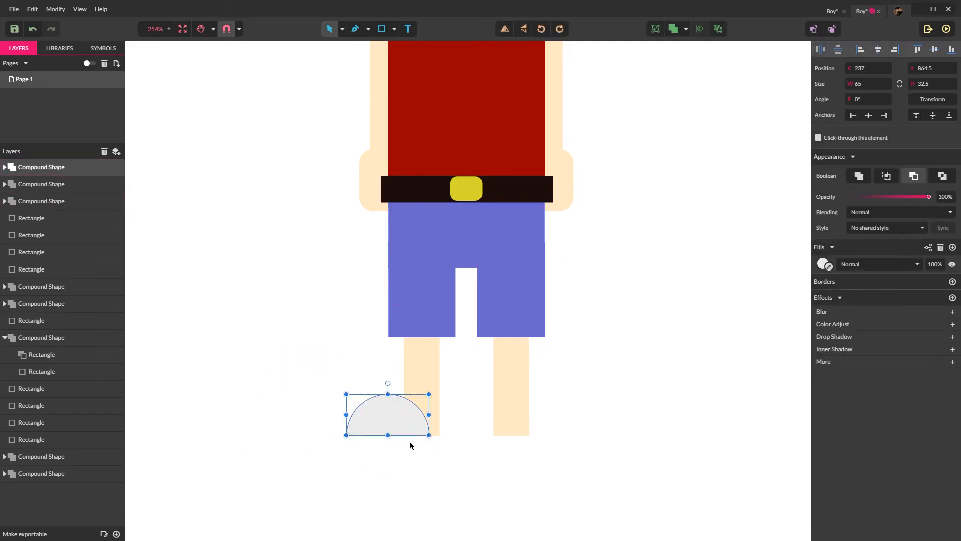
left_click(422, 455)
Draw a shoe sole about 79 px wide and 8 px high under the half-disc, with a corner radius of 2
scroll(424, 456, "up", 1)
key("r")
scroll(360, 456, "up", 1)
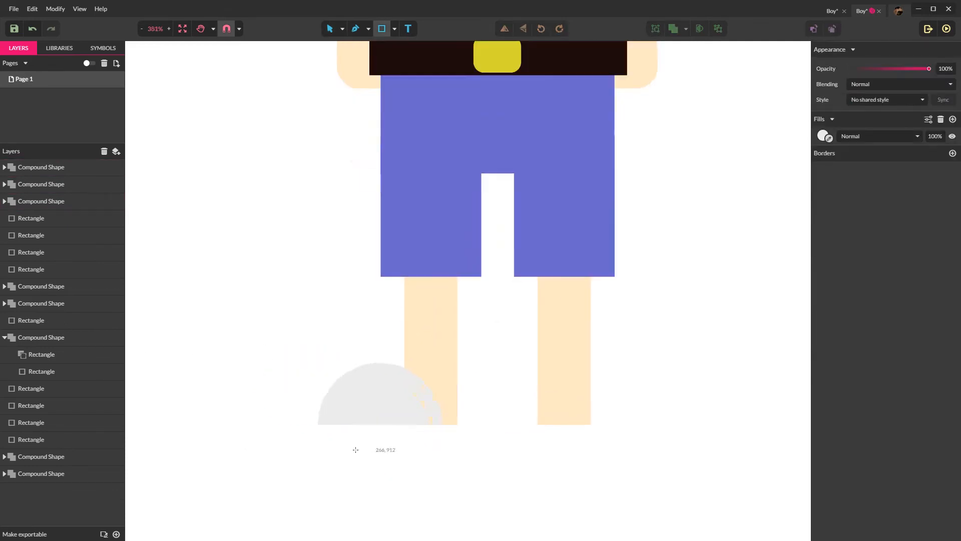
left_click_drag(312, 423, 463, 443)
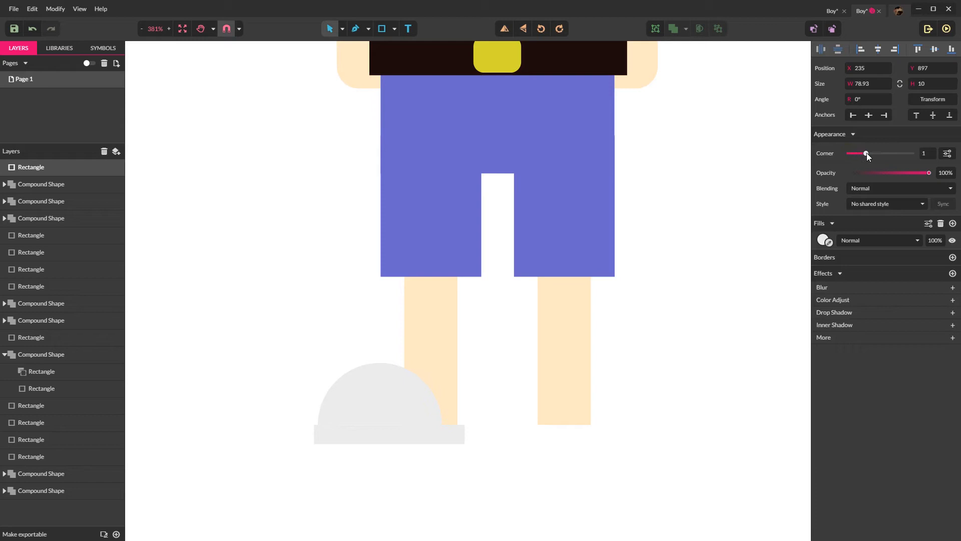
left_click_drag(872, 153, 875, 153)
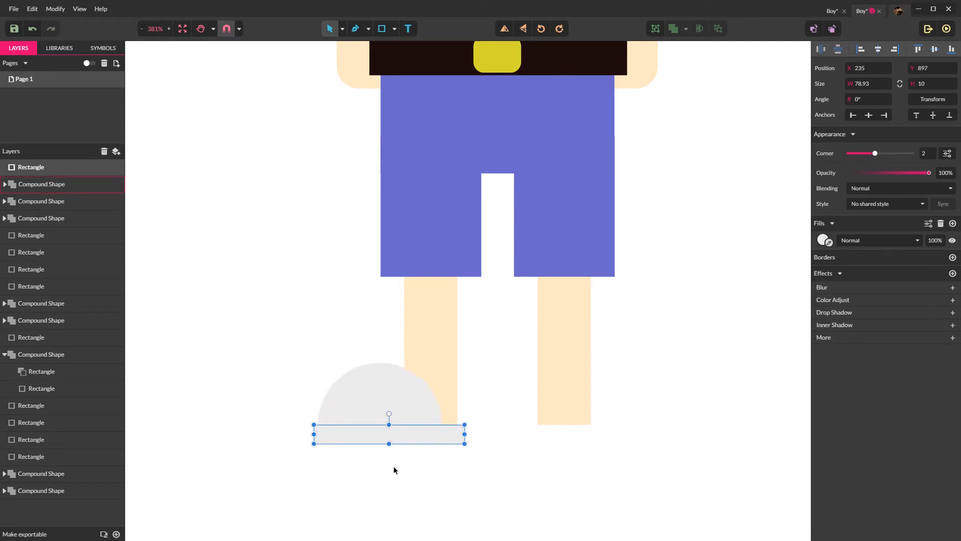
scroll(394, 467, "up", 2)
left_click_drag(388, 437, 388, 432)
left_click(533, 402)
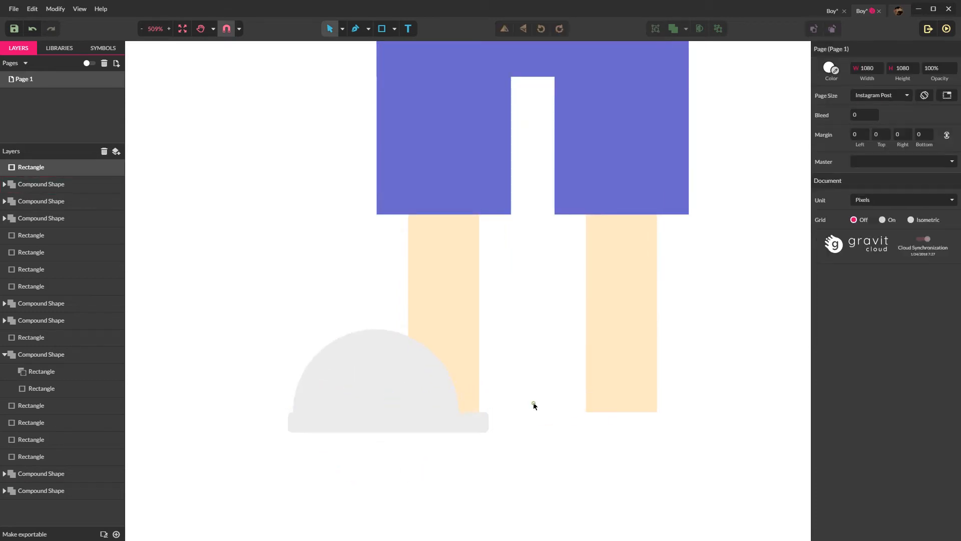
Draw a heel rectangle about 18 by 13 px on the sole, flush with the left leg's right edge
key("r")
left_click_drag(434, 381, 479, 412)
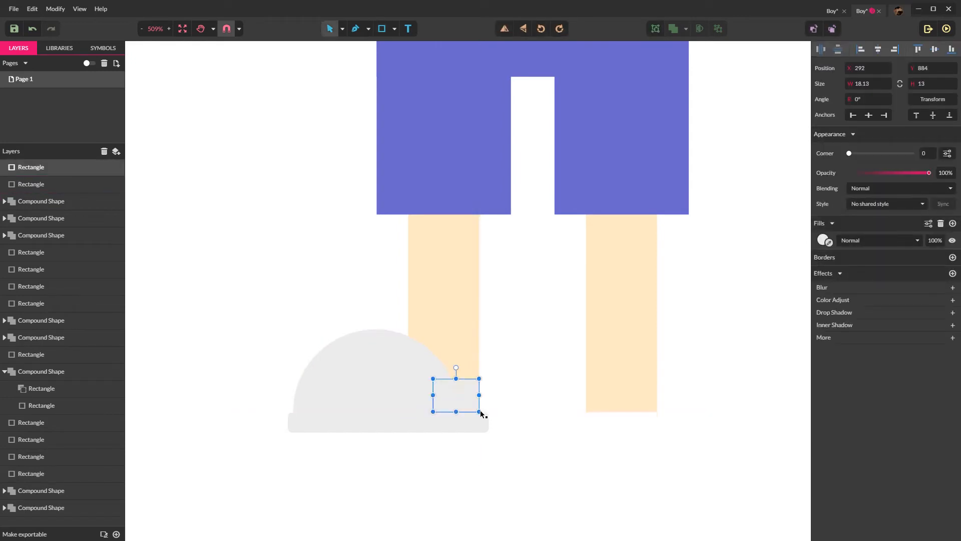
left_click(539, 393)
Fill the half-disc shoe upper with muted green #699969
left_click(414, 379)
left_click(823, 265)
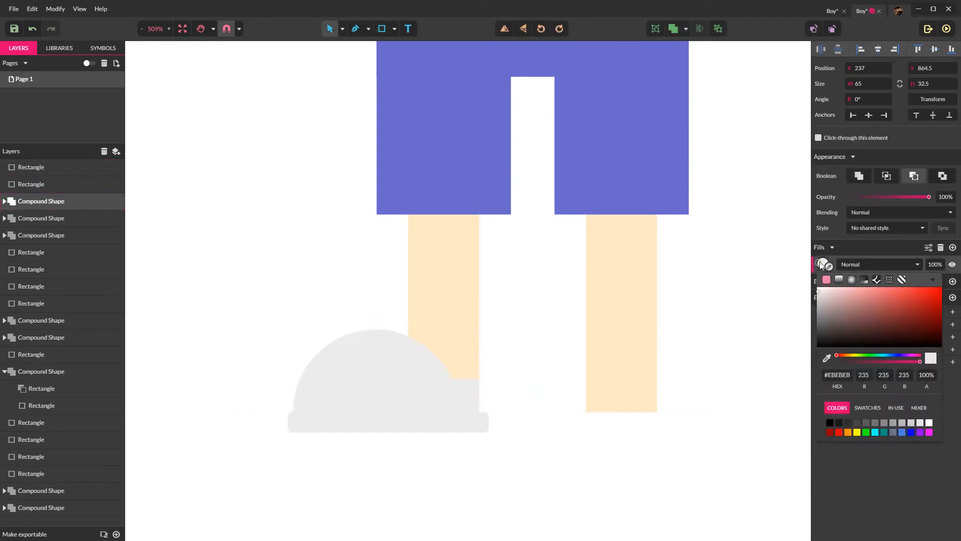
left_click(868, 432)
left_click_drag(868, 307, 857, 311)
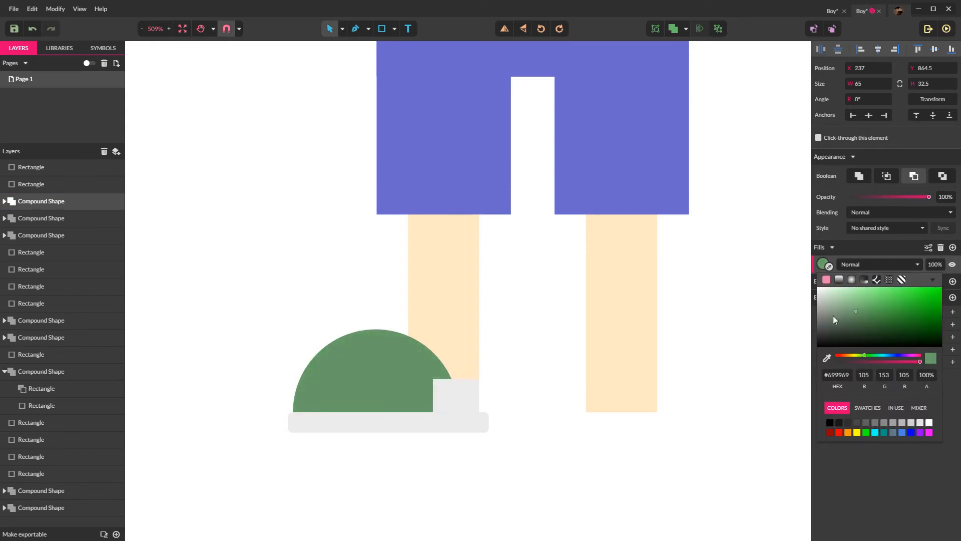
left_click(516, 359)
Fill the shoe sole with dark navy #282442
left_click(400, 416)
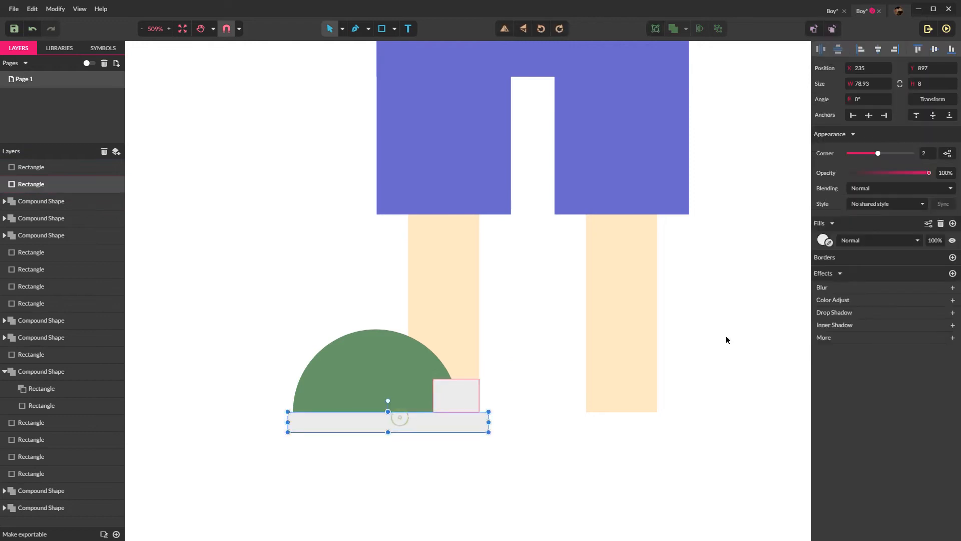
left_click(824, 240)
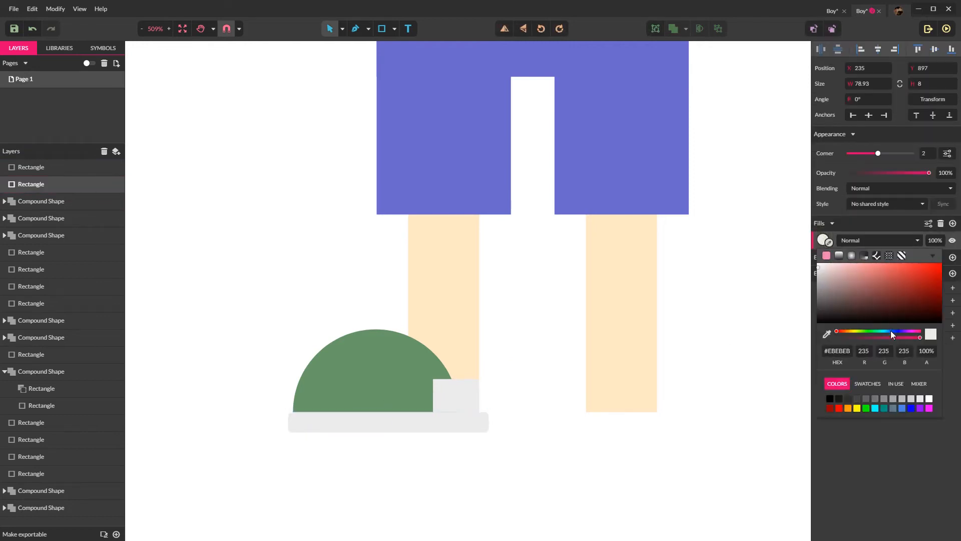
left_click(892, 331)
left_click(887, 308)
left_click_drag(880, 314, 873, 308)
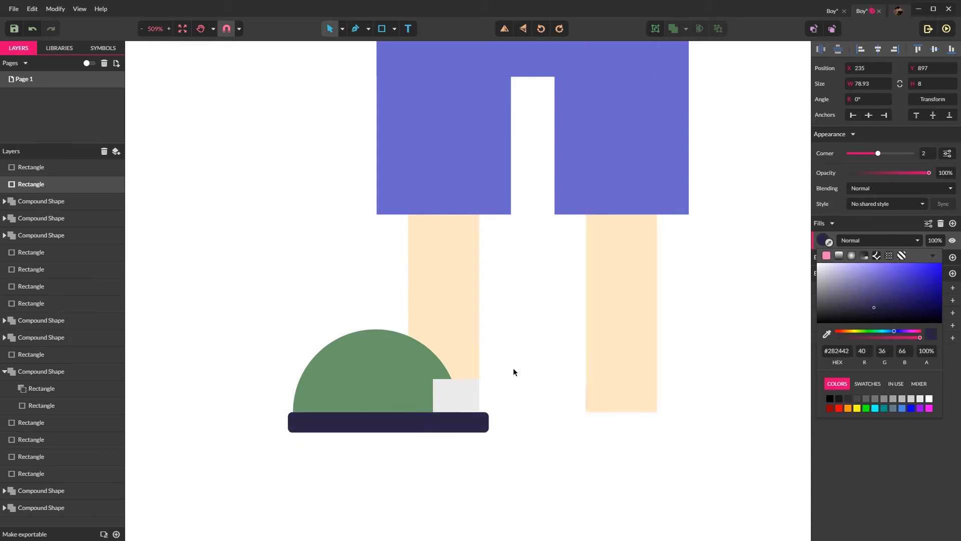
Fill the heel rectangle with the green sampled from the half-disc, darkened to a deeper shade
left_click(460, 399)
left_click(459, 398)
left_click(829, 242)
left_click(323, 375)
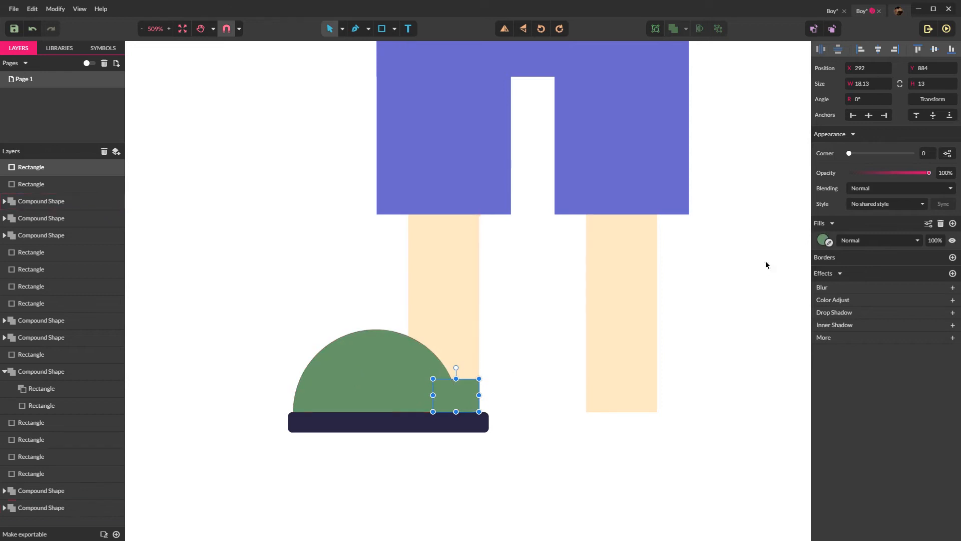
left_click(824, 239)
left_click(857, 291)
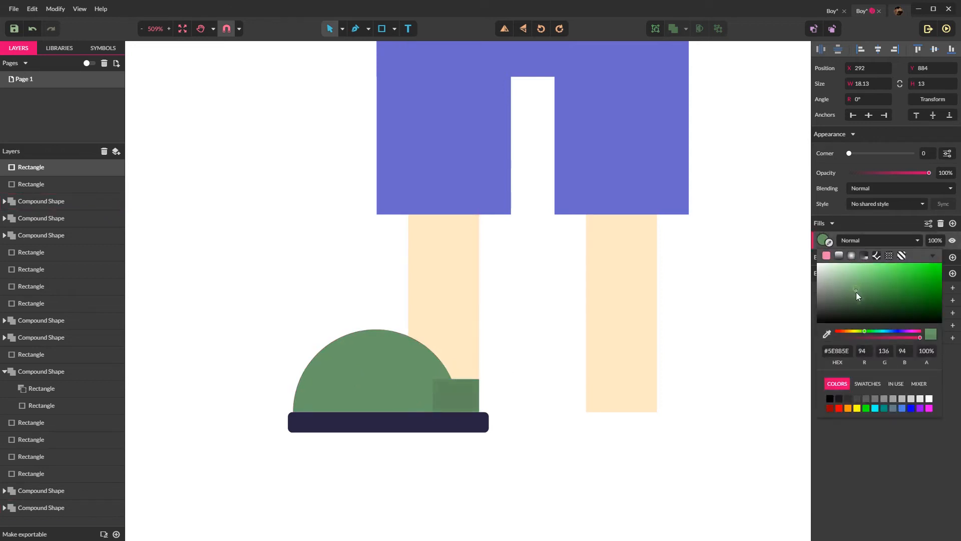
Place the dark green heel piece behind the half-disc but in front of the left leg by cutting and pasting it
left_click(468, 395)
key("ctrl+x")
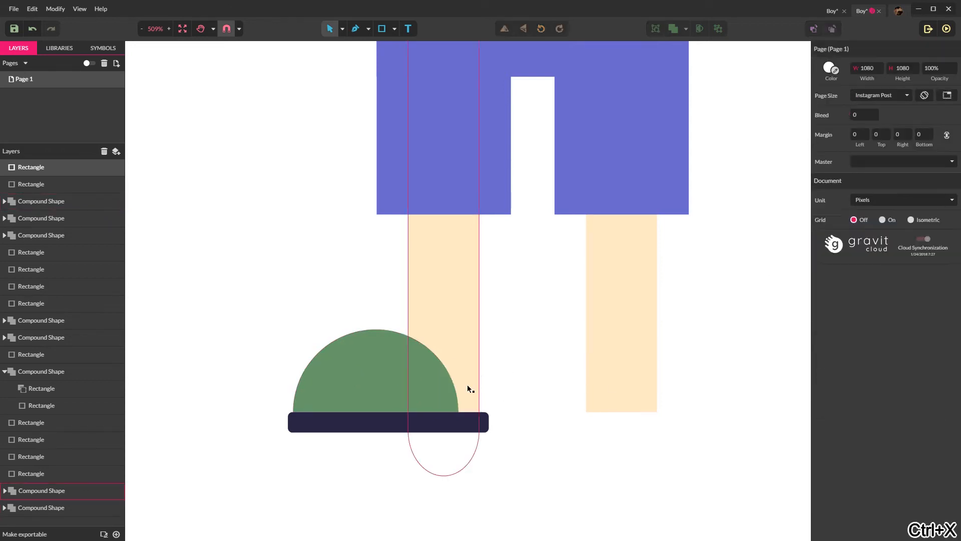
left_click(467, 386)
key("ctrl+v")
left_click(527, 374)
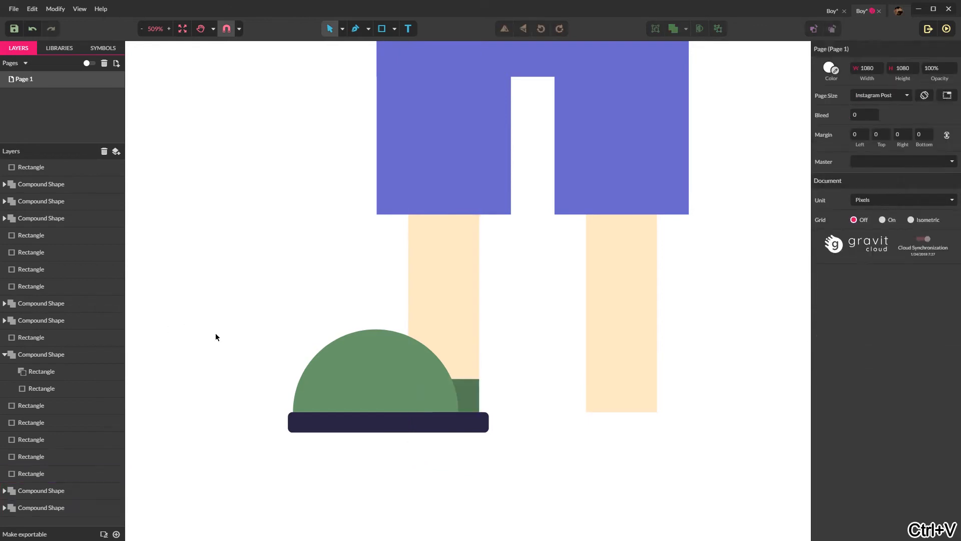
Draw a shoe tongue about 22 by 29 px with corner radius 6, filled with the heel's dark green
key("r")
left_click_drag(388, 317, 443, 391)
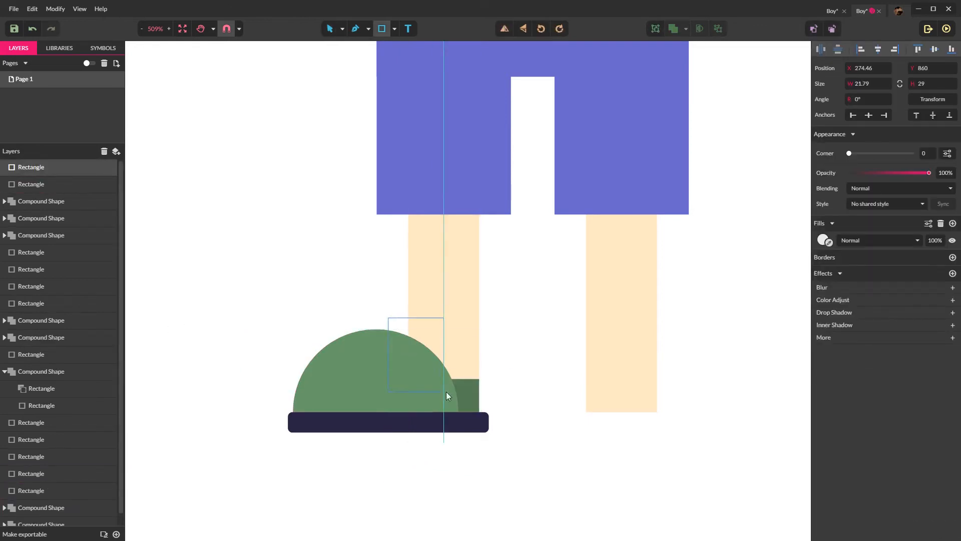
left_click_drag(852, 155, 883, 157)
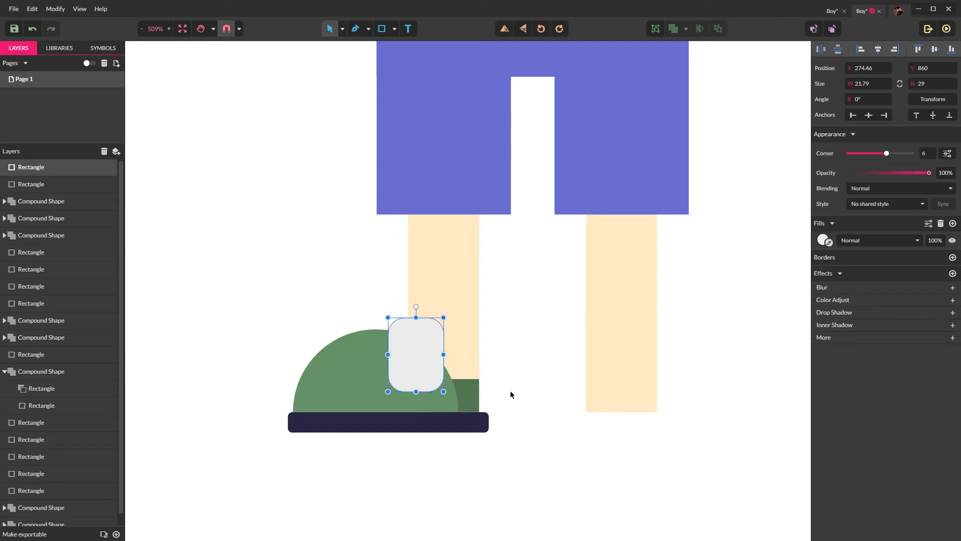
left_click(829, 243)
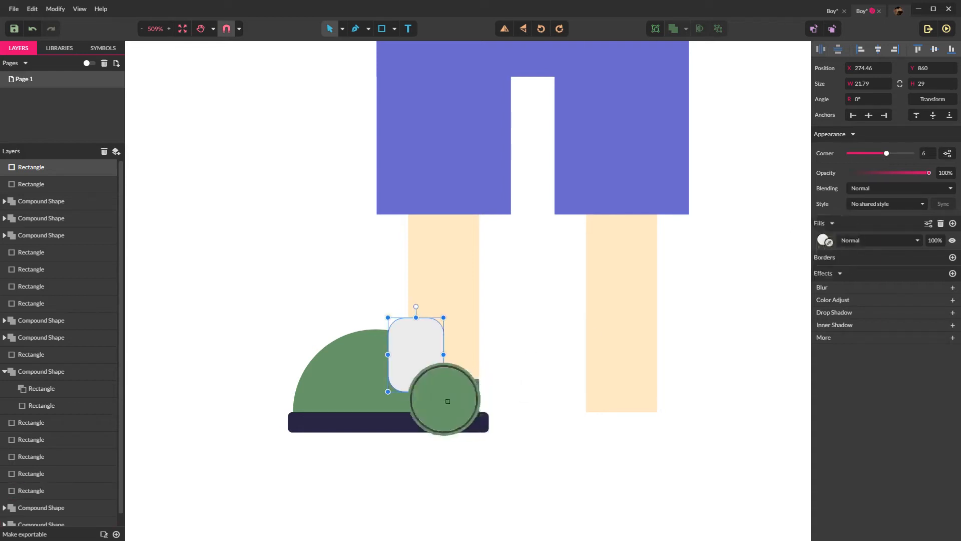
left_click(463, 395)
key("Escape")
Tuck the shoe tongue behind the half-disc slightly lower down, and extend the dark green heel piece a little upward
left_click(423, 351)
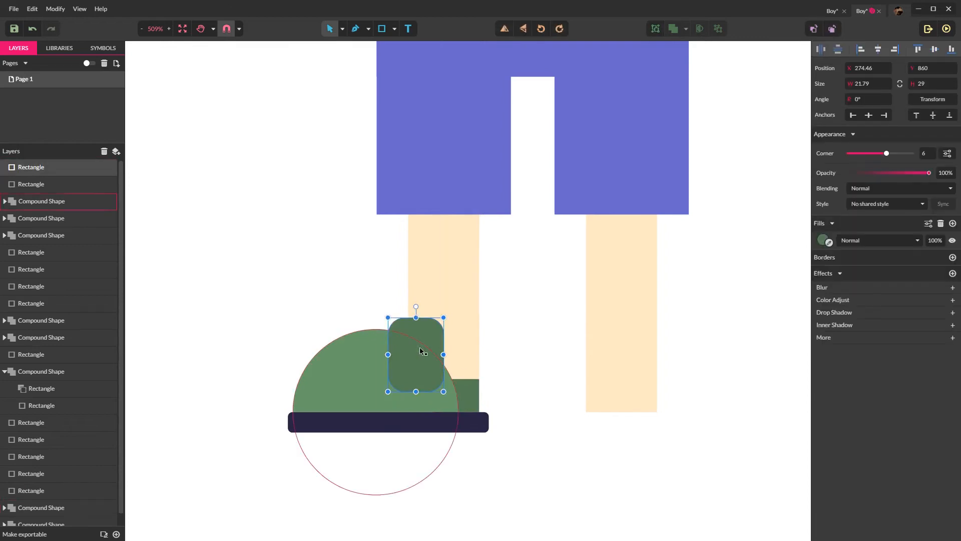
key("ctrl+x")
key("ctrl+v")
left_click(530, 348)
mouse_move(425, 341)
left_mouse_down()
mouse_move(423, 332)
mouse_move(422, 342)
left_mouse_up()
left_click(460, 380)
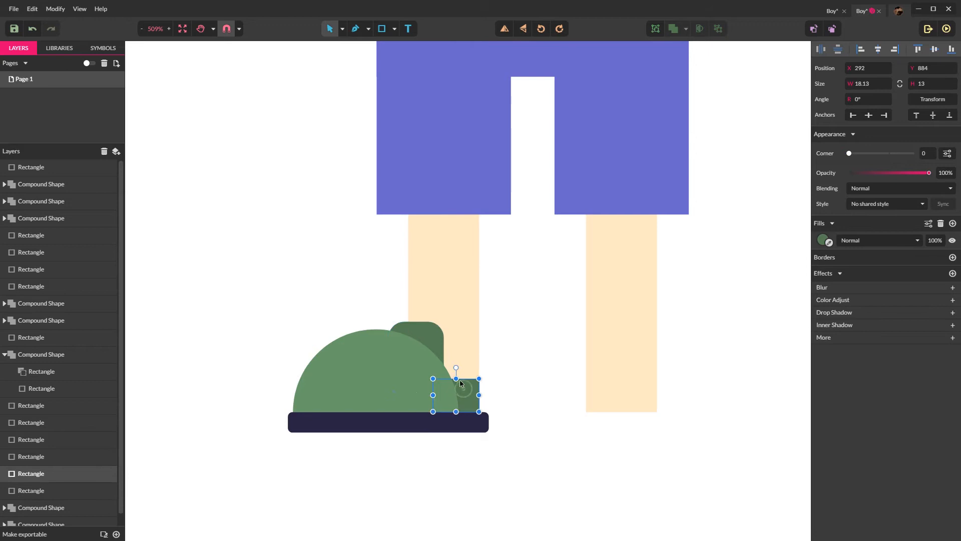
left_click(547, 375)
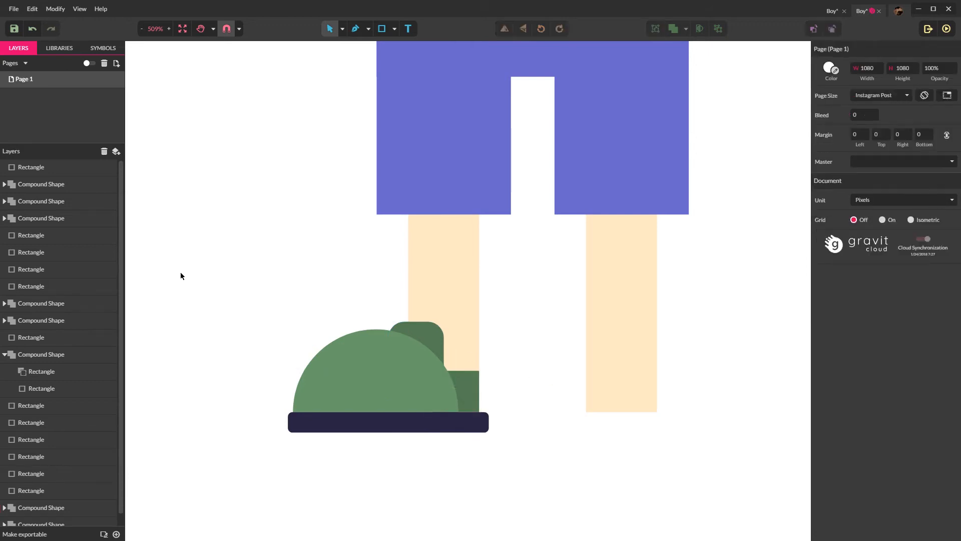
Draw a sock rectangle about 28 by 38 px over the left leg just above the shoe, matching the leg's width
left_click(453, 284)
scroll(468, 286, "down", 1)
left_click(531, 287)
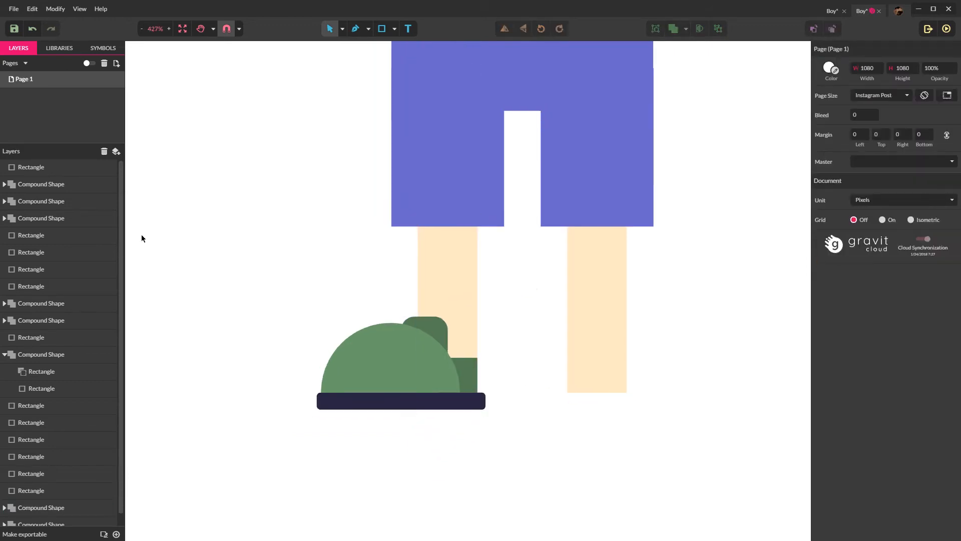
key("r")
left_click_drag(418, 282, 448, 362)
left_click(508, 350)
left_click(455, 324)
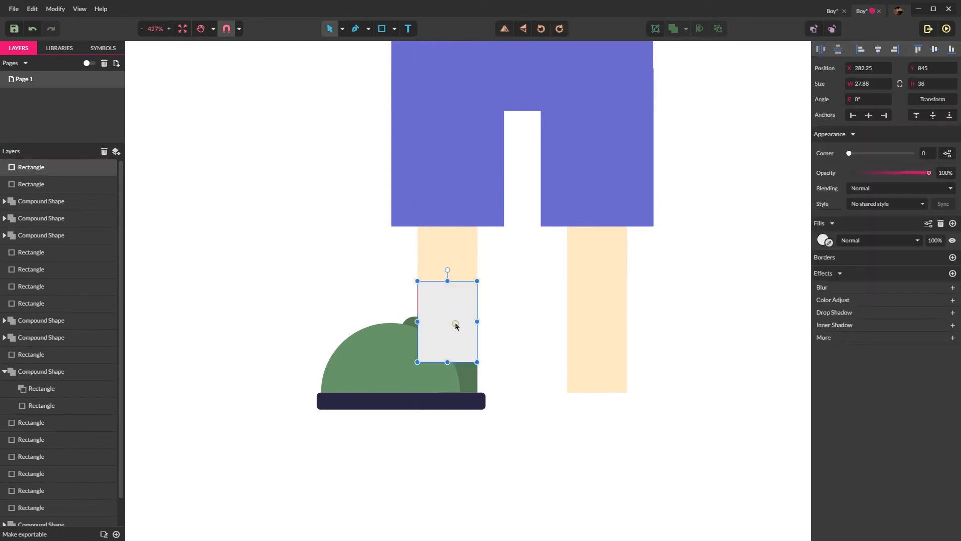
Place the sock rectangle behind the shoe parts but in front of the left leg by cutting and pasting it
key("ctrl+x")
left_click(456, 309)
key("ctrl+v")
left_click(512, 321)
scroll(499, 324, "up", 5)
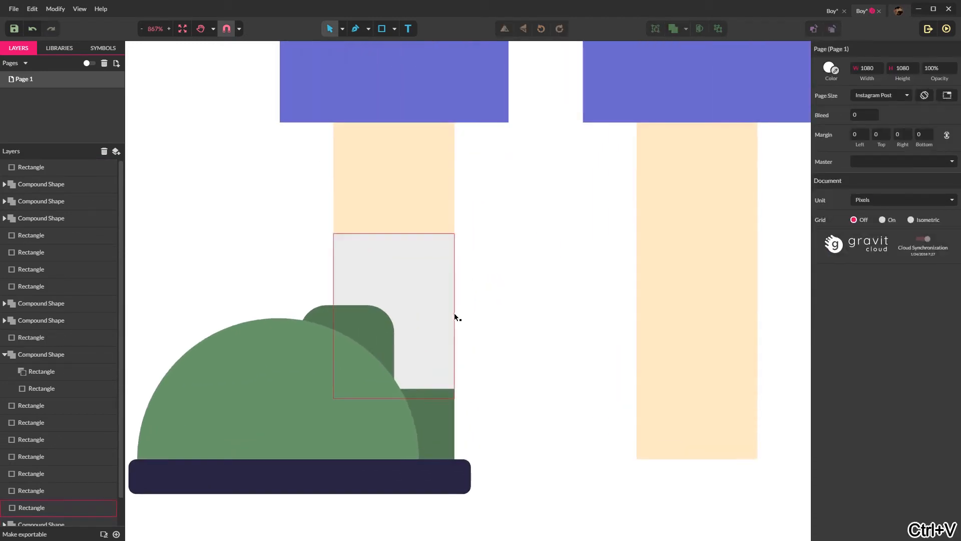
Draw a stripe about 28 by 6 px along the top edge of the sock and fill it brownish red
key("r")
left_click_drag(333, 234, 448, 260)
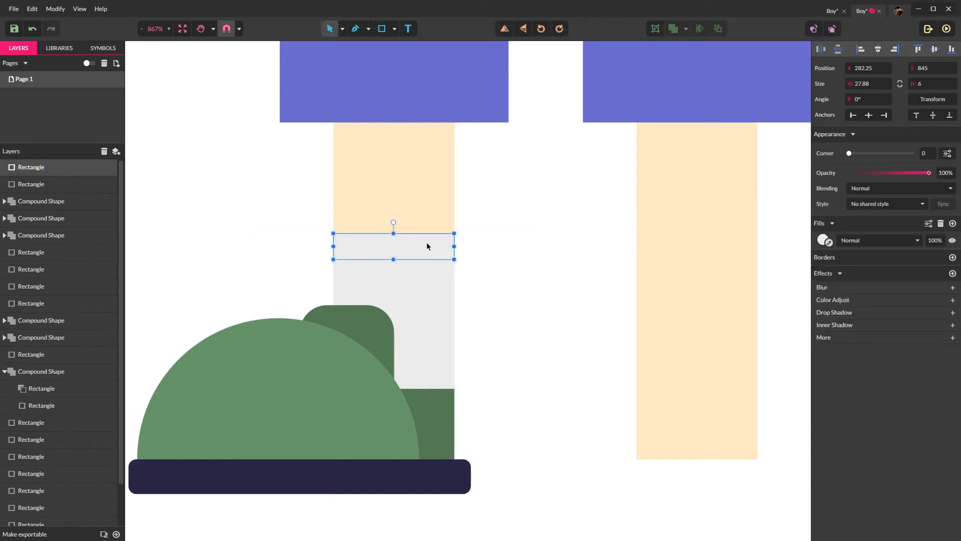
key("ctrl+z")
left_click(422, 254)
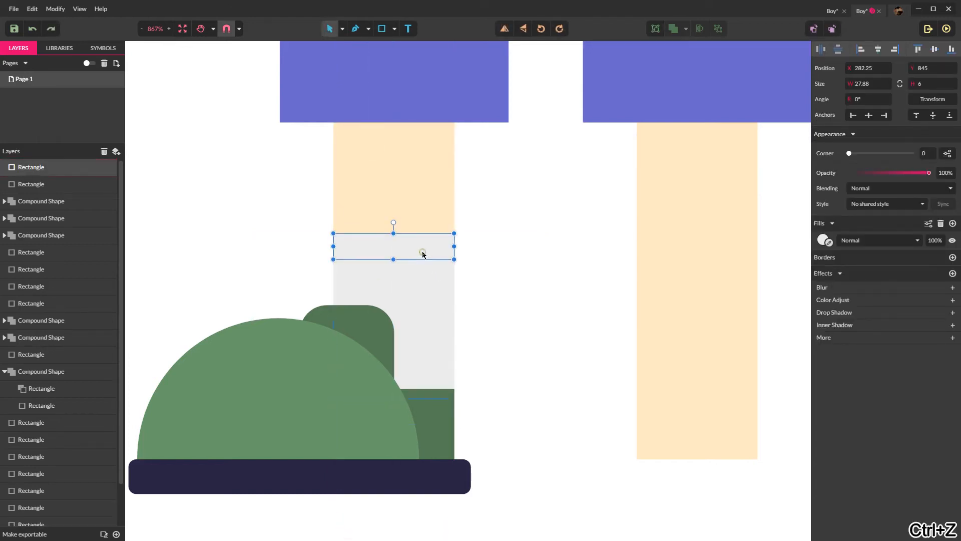
left_click(823, 241)
left_click_drag(890, 314, 887, 290)
left_click(540, 269)
Duplicate the red stripe twice and space the copies down the sock, the lowest one overlapping the top of the heel
left_click(426, 256)
key("ctrl+c")
key("ctrl+v")
left_click_drag(424, 255, 425, 385)
key("ctrl+z")
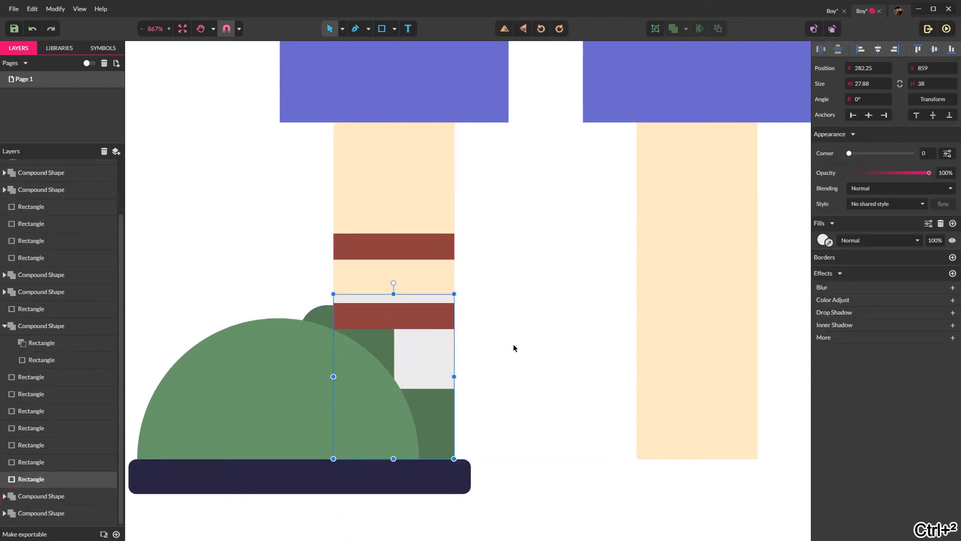
key("ctrl+z")
left_click(519, 343)
left_click(432, 322)
key("ctrl+c")
key("ctrl+v")
left_click_drag(435, 323, 434, 393)
Place all three red stripes directly in front of the sock but behind the shoe parts by cutting and pasting them
left_click(429, 322, "shift")
left_click(427, 244, "shift")
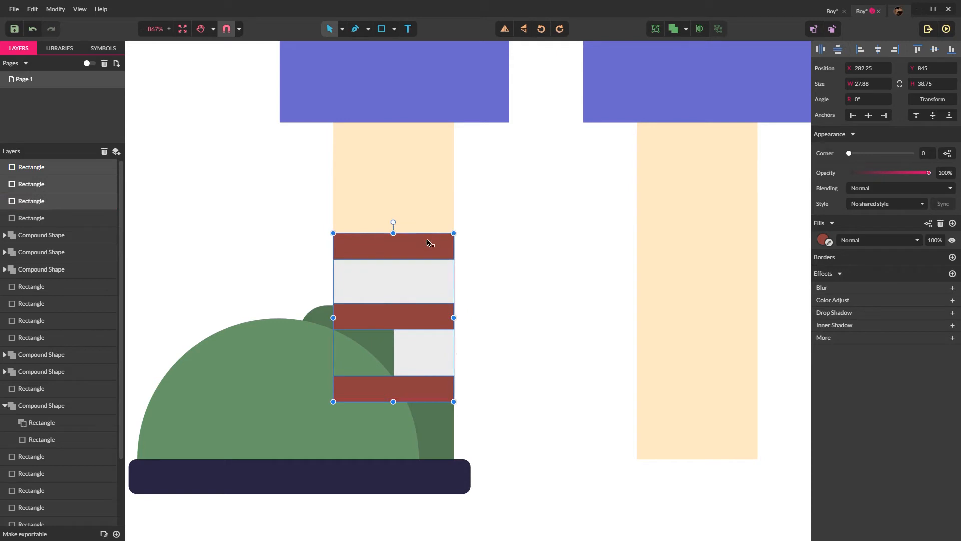
key("ctrl+x")
left_click(419, 266)
key("ctrl+v")
left_click(533, 302)
Duplicate the whole left shoe and striped sock, flip the copy horizontally and place it over the right leg
scroll(523, 307, "down", 1)
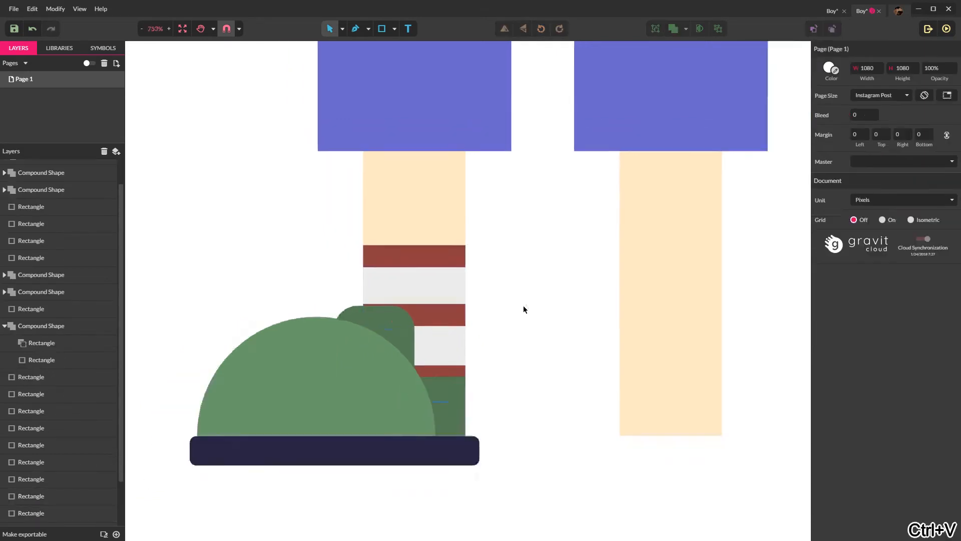
scroll(524, 310, "down", 6)
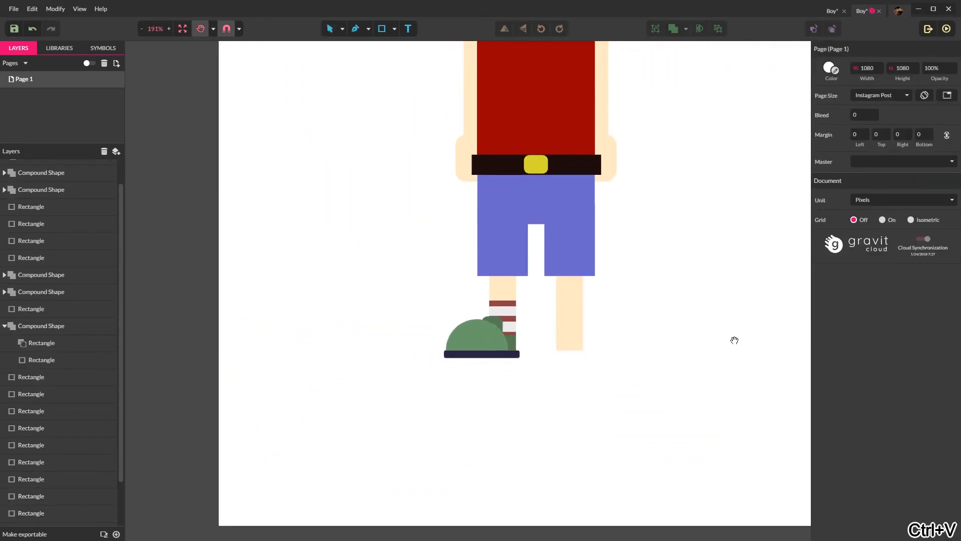
left_click_drag(734, 340, 568, 392)
scroll(500, 404, "down", 2)
scroll(416, 455, "up", 3)
left_click_drag(345, 323, 508, 453)
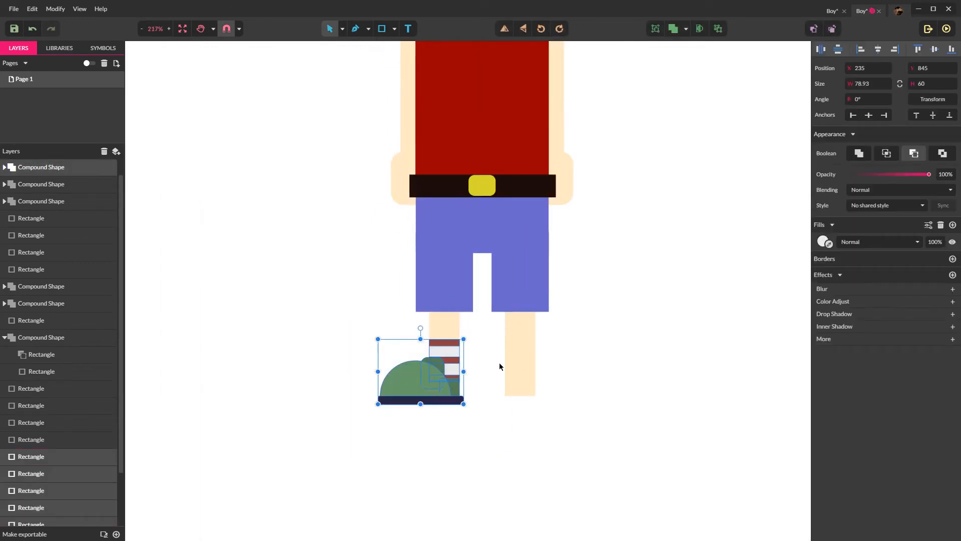
key("ctrl+c")
key("ctrl+v")
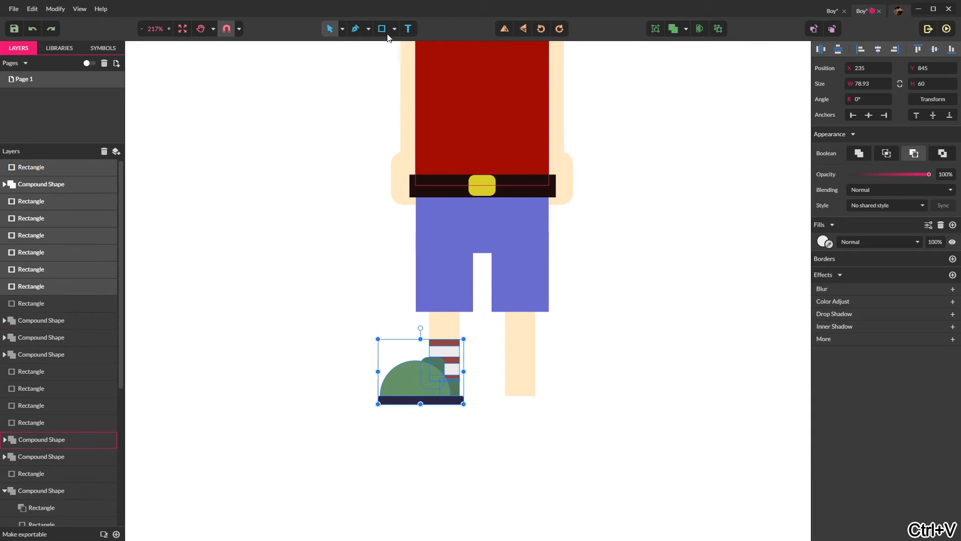
left_click(504, 28)
left_click_drag(425, 393, 554, 374)
left_click(565, 311)
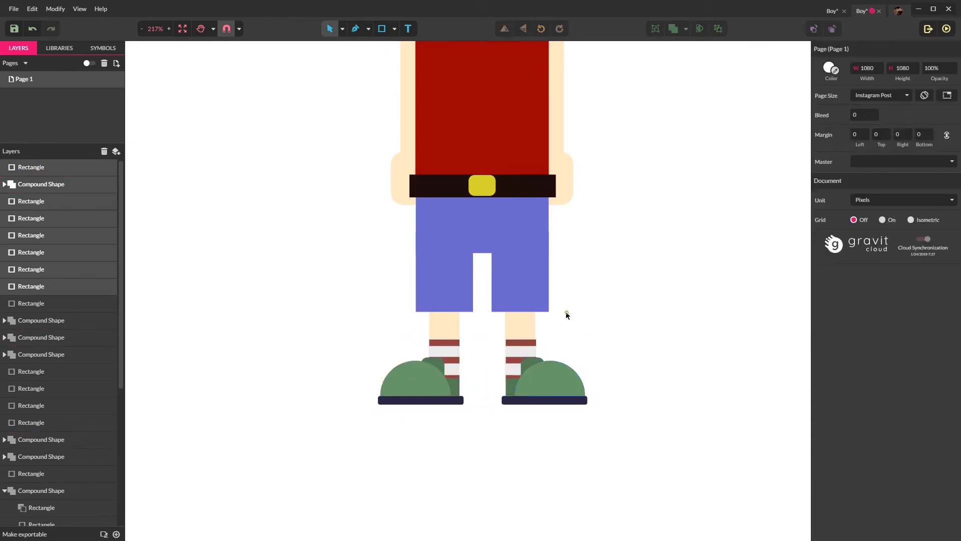
Group the right shoe and sock, and shift the group sideways until the sock lines up with the right leg
scroll(545, 378, "up", 2)
scroll(545, 382, "up", 2)
left_click_drag(765, 506, 410, 238)
scroll(505, 329, "up", 2)
left_click_drag(500, 303, 469, 303)
key("ctrl+g")
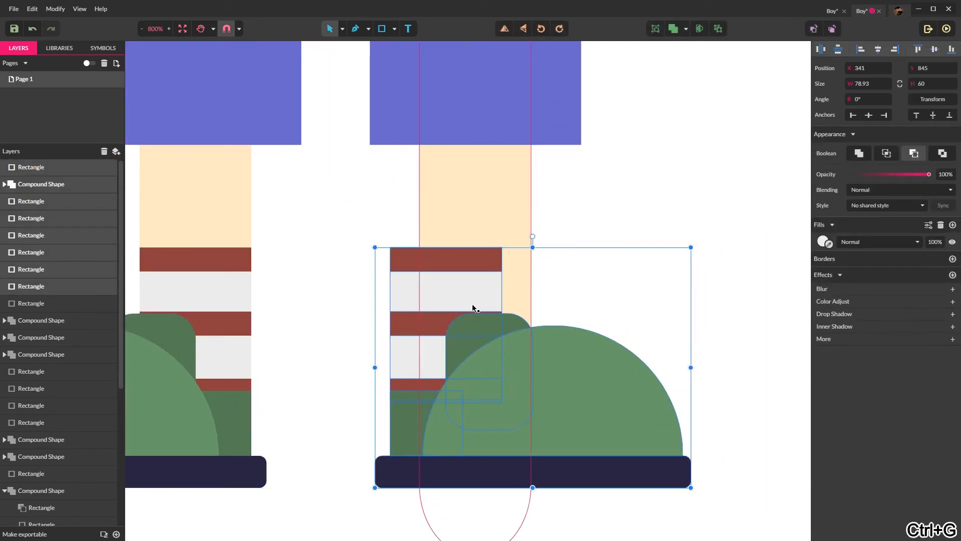
left_click(705, 330)
left_click(406, 306)
left_click_drag(417, 290, 443, 285)
key("Left")
key("Left")
key("Right")
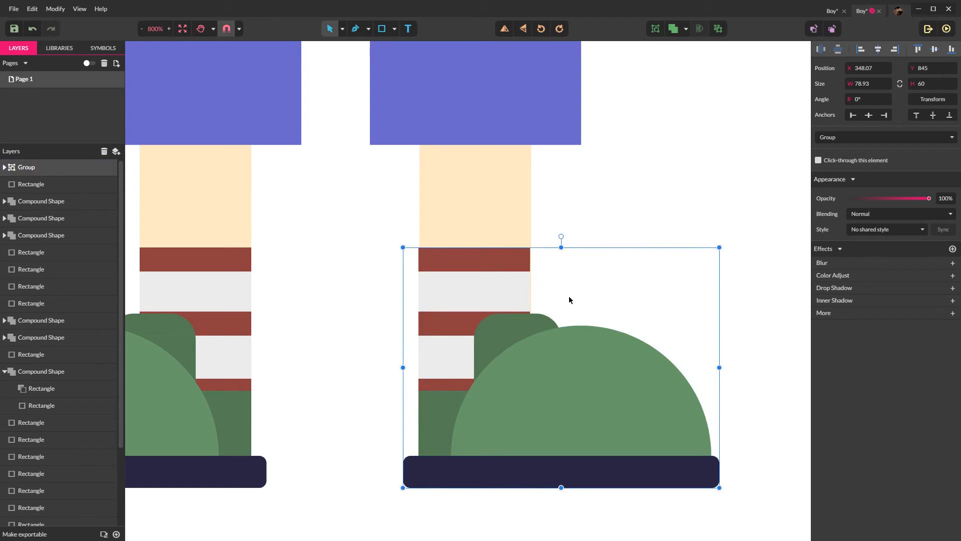
left_click(600, 225)
left_click(502, 202)
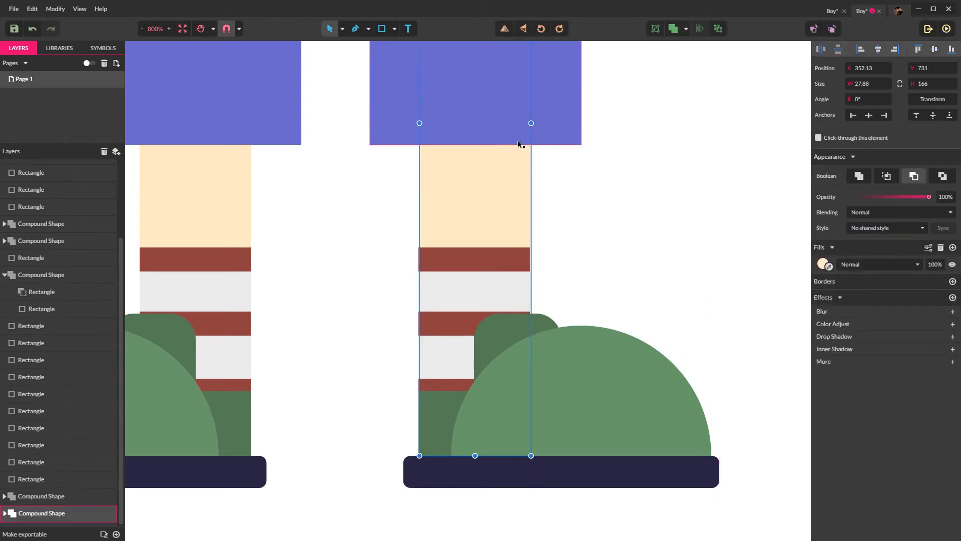
left_click_drag(530, 123, 540, 123)
key("ctrl+z")
key("ctrl+z")
key("ctrl+z")
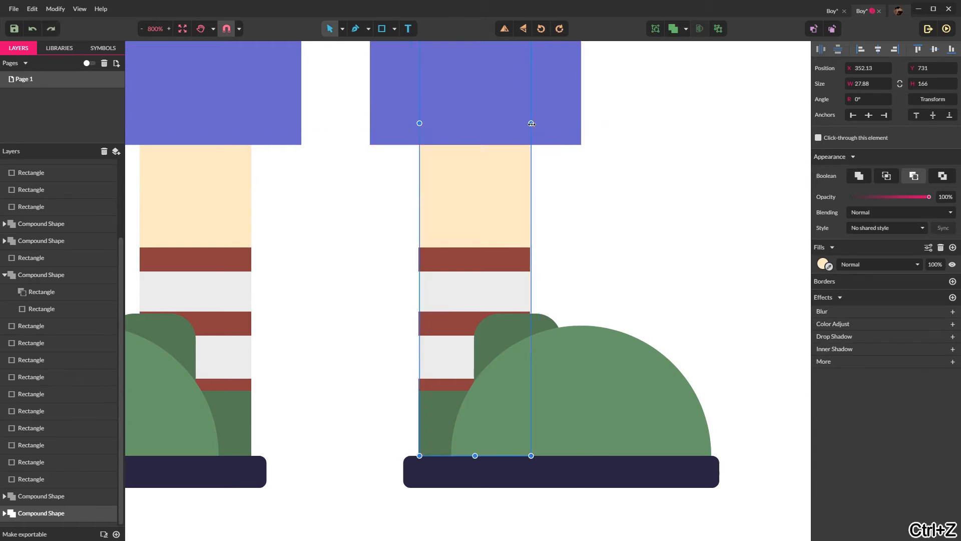
key("ctrl+z")
key("ctrl+z")
key("ctrl+z")
left_click(648, 189)
Scale the head down slightly and reposition it centred on the neck
scroll(557, 262, "down", 8)
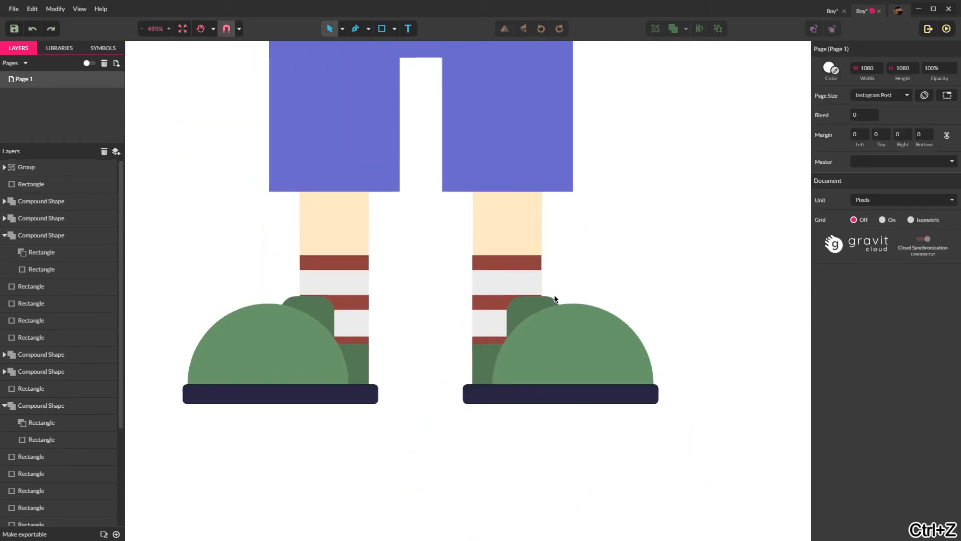
scroll(557, 313, "down", 3)
key("space")
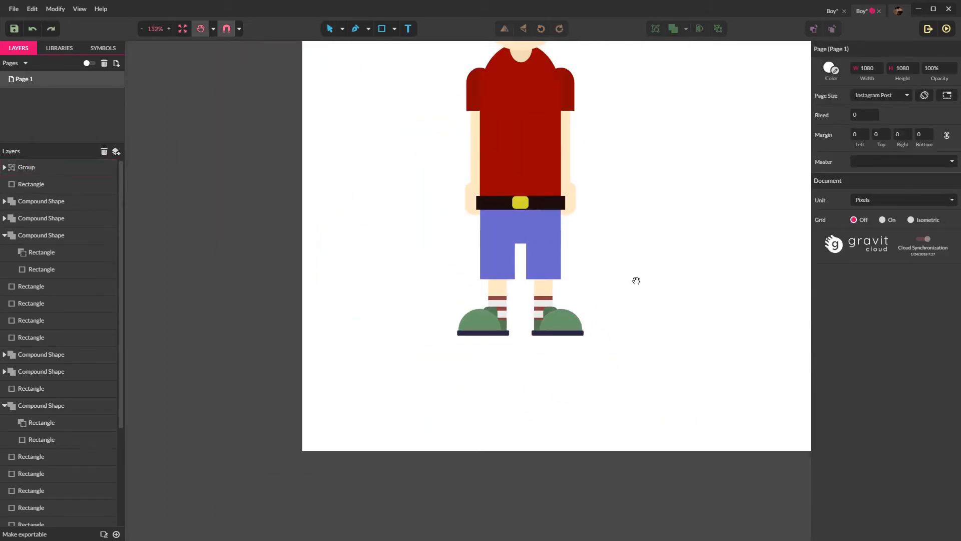
left_click_drag(635, 281, 599, 390)
scroll(579, 375, "down", 2)
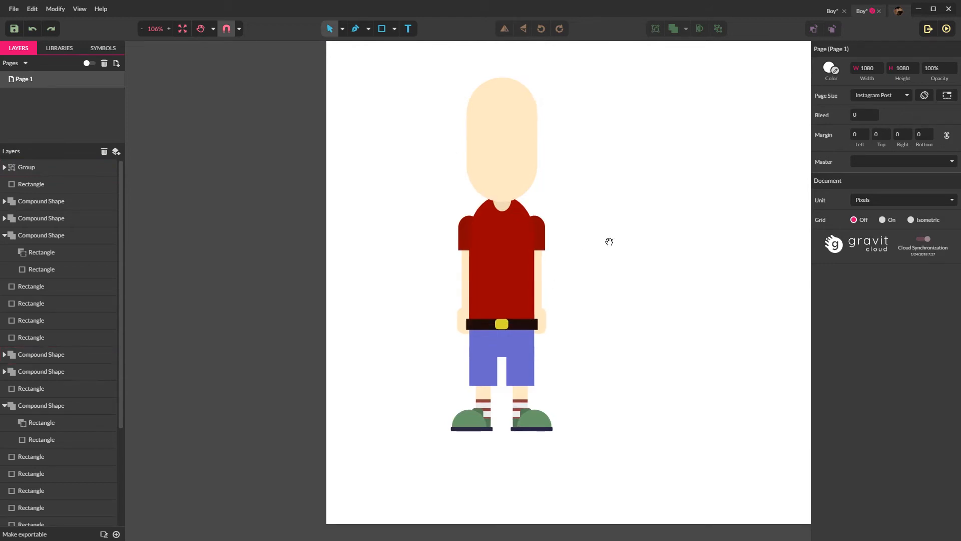
left_click_drag(609, 242, 568, 342)
scroll(458, 261, "up", 2)
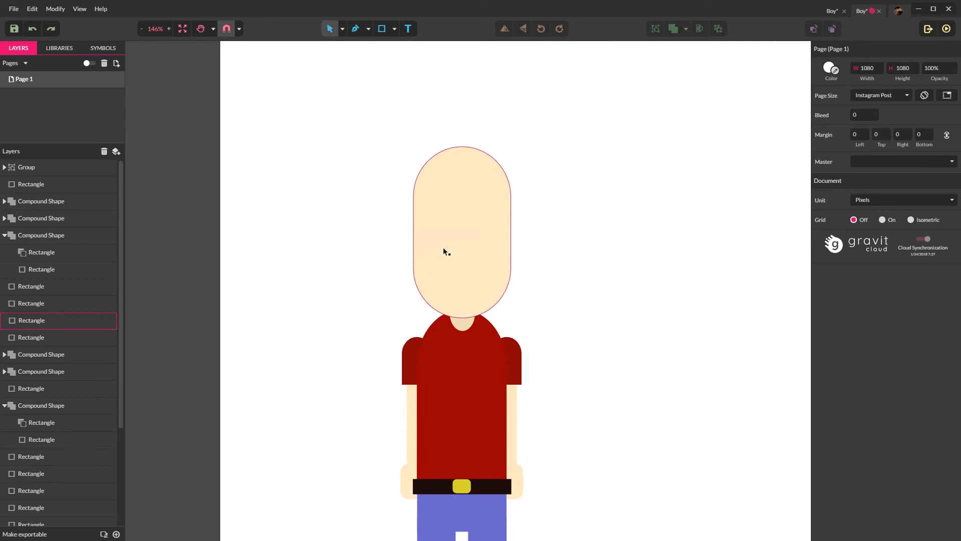
left_click(443, 249)
left_click_drag(509, 148, 504, 159)
left_click_drag(472, 203, 456, 220)
left_click(541, 269)
key("ctrl+1")
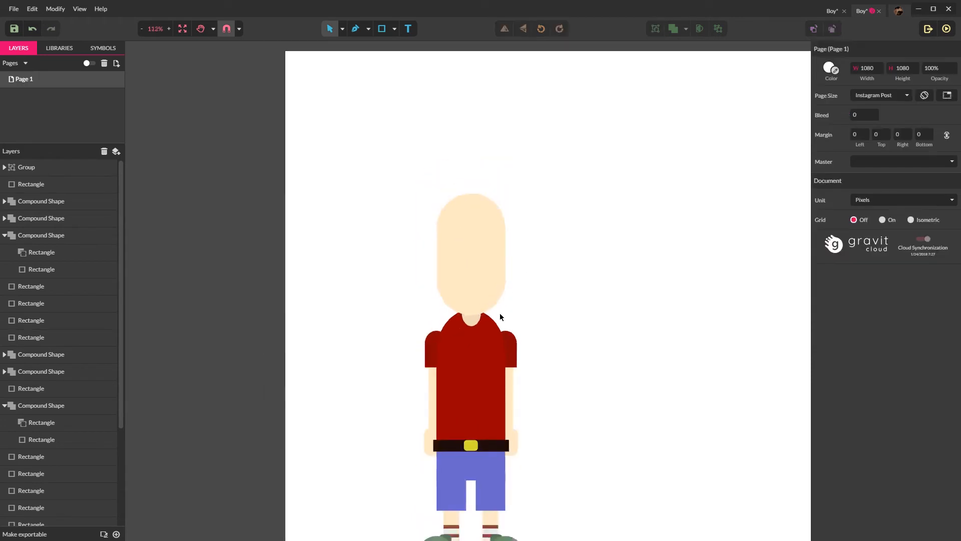
Draw an ear rectangle about 26 by 34 px against the head's left edge with corner radius 8
scroll(509, 345, "up", 2)
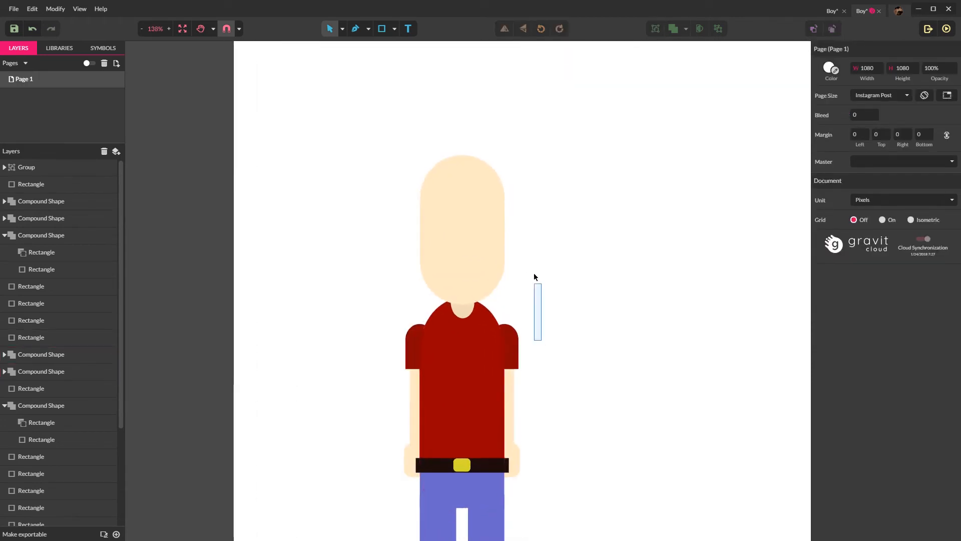
scroll(571, 307, "down", 3)
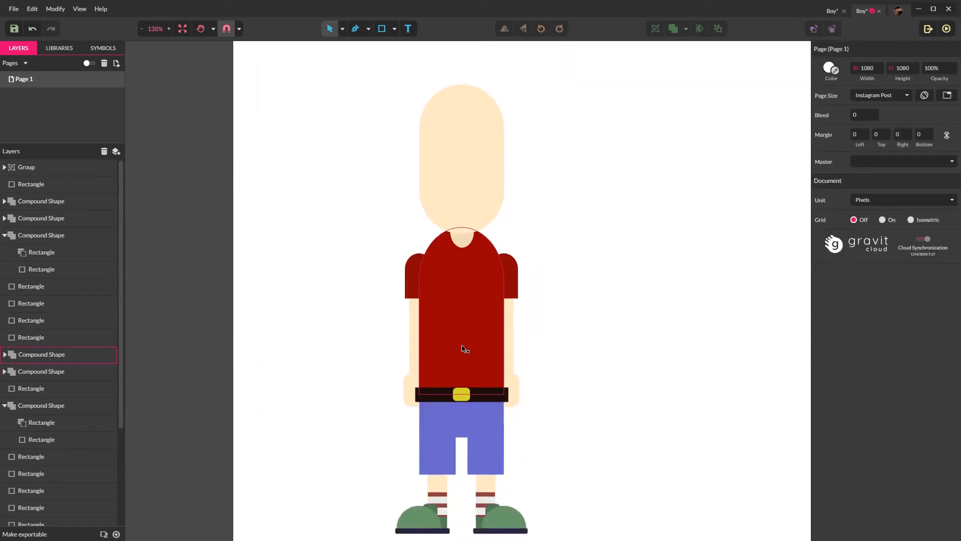
scroll(552, 314, "down", 1)
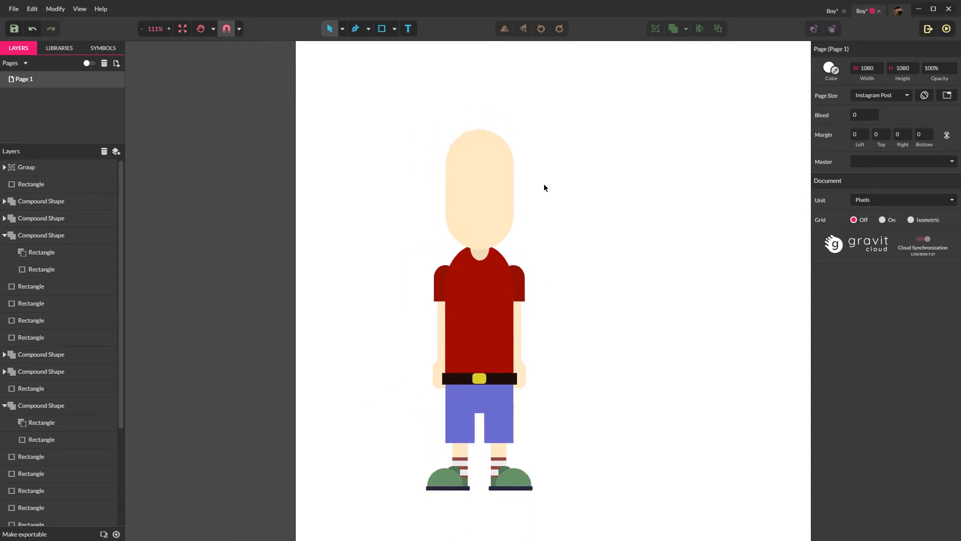
scroll(537, 164, "up", 2)
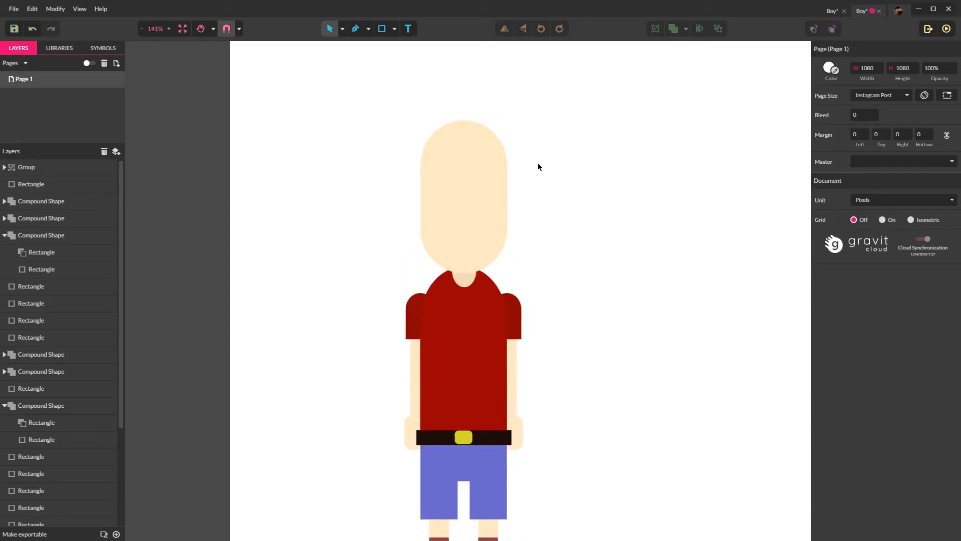
scroll(567, 151, "up", 1)
scroll(493, 229, "up", 3)
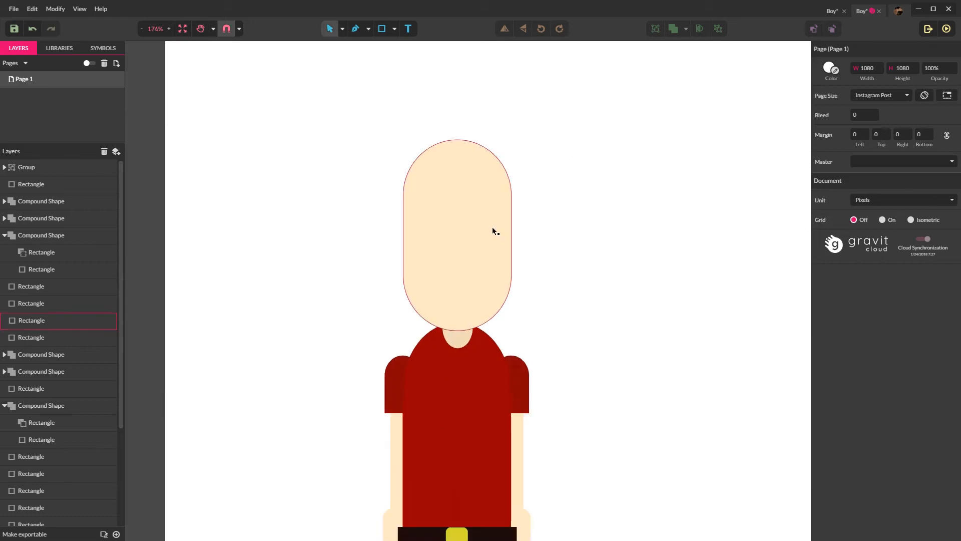
key("r")
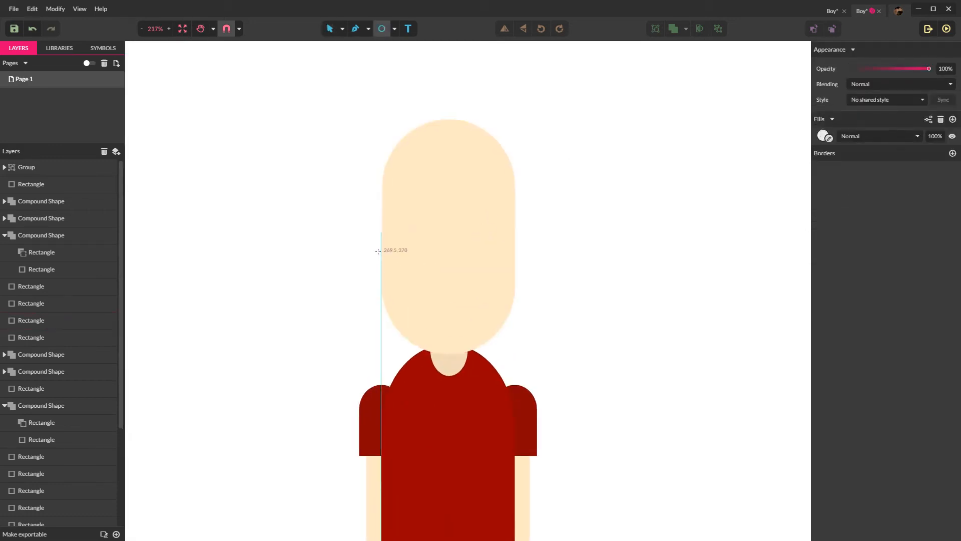
left_click_drag(353, 231, 382, 269)
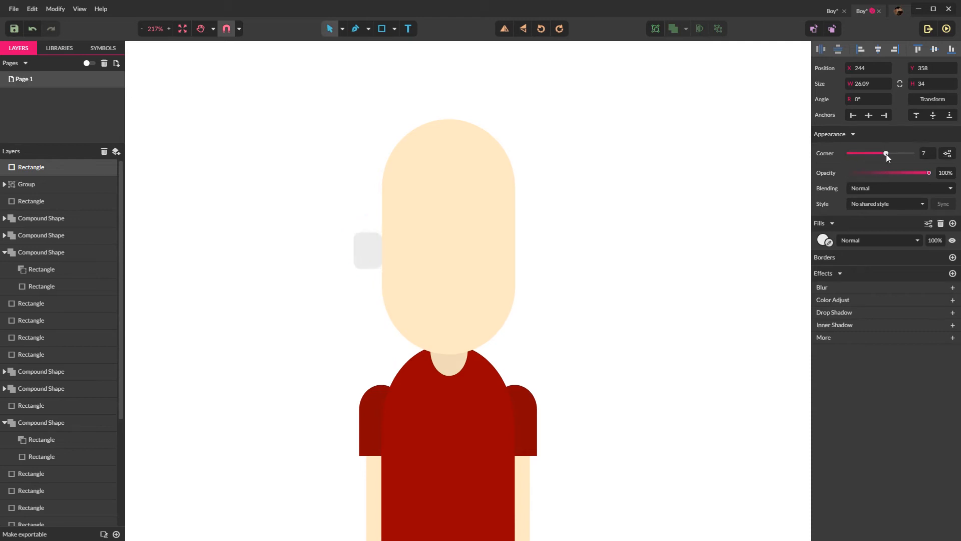
left_click_drag(891, 154, 891, 153)
Fill the ear with the neck's darker skin tone, sampled from the drawing
left_click(829, 243)
left_click(489, 242)
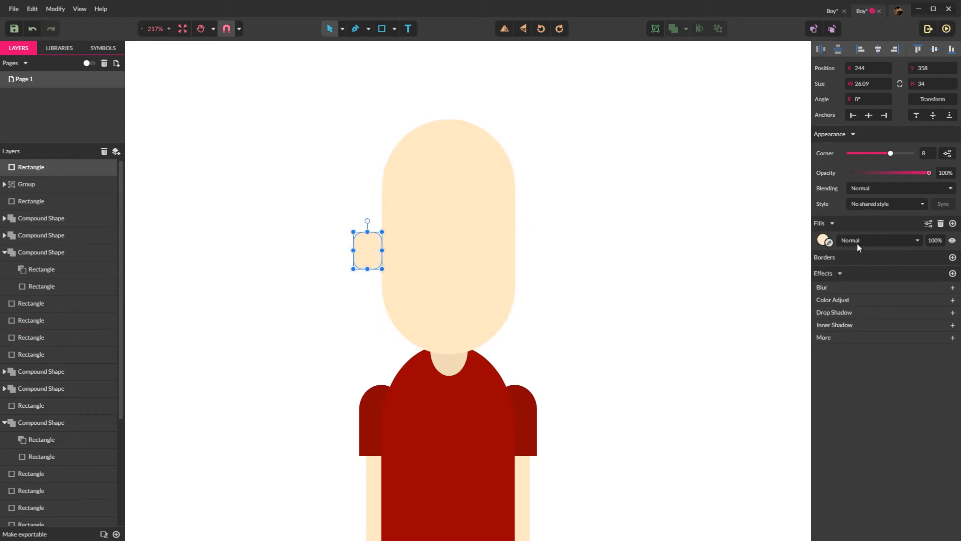
left_click(829, 243)
left_click(447, 364)
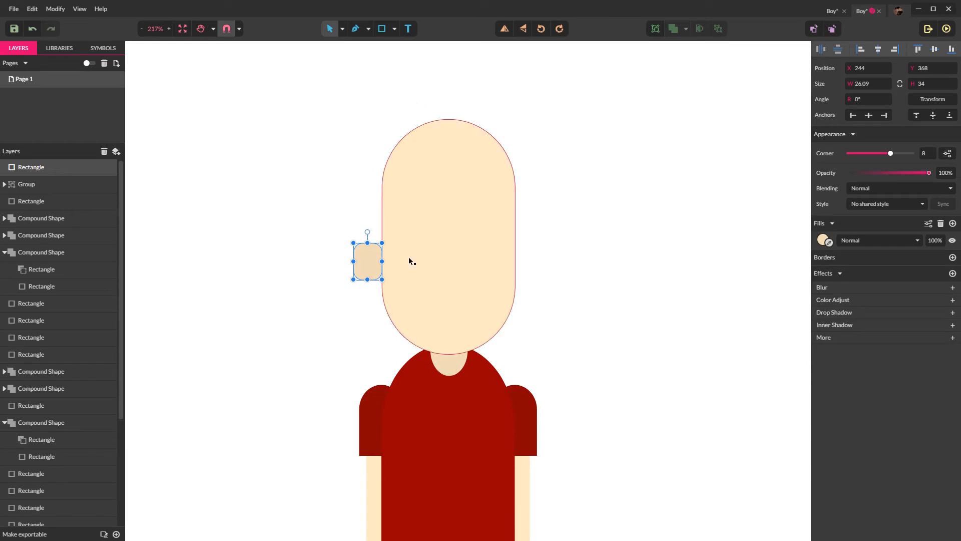
Move the ear so it overlaps the head's left edge and send it to the back
left_click_drag(373, 264, 386, 260)
left_click(331, 257)
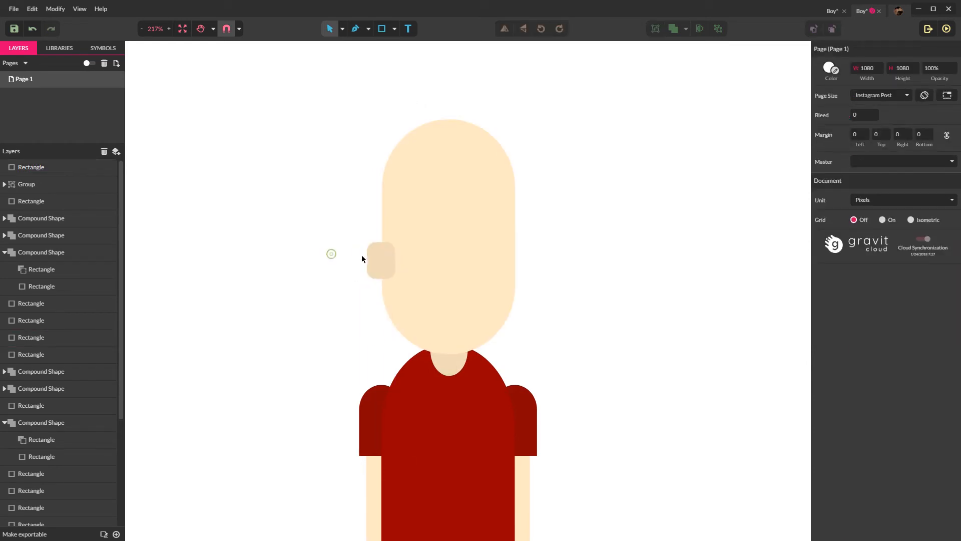
left_click(379, 257)
key("ctrl+shift+Down")
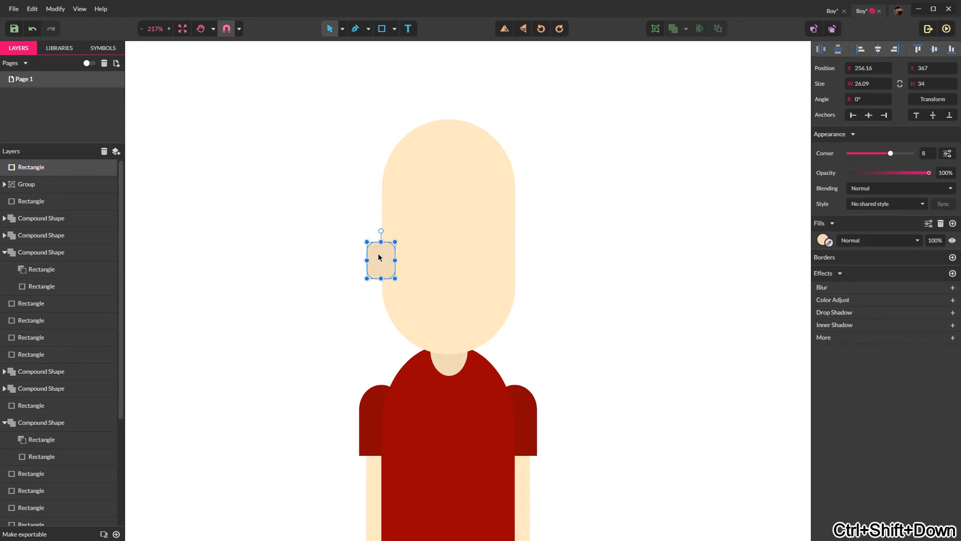
left_click(568, 311)
Adjust the left ear's position slightly lower along the head's edge
scroll(414, 268, "up", 1)
scroll(414, 268, "up", 5)
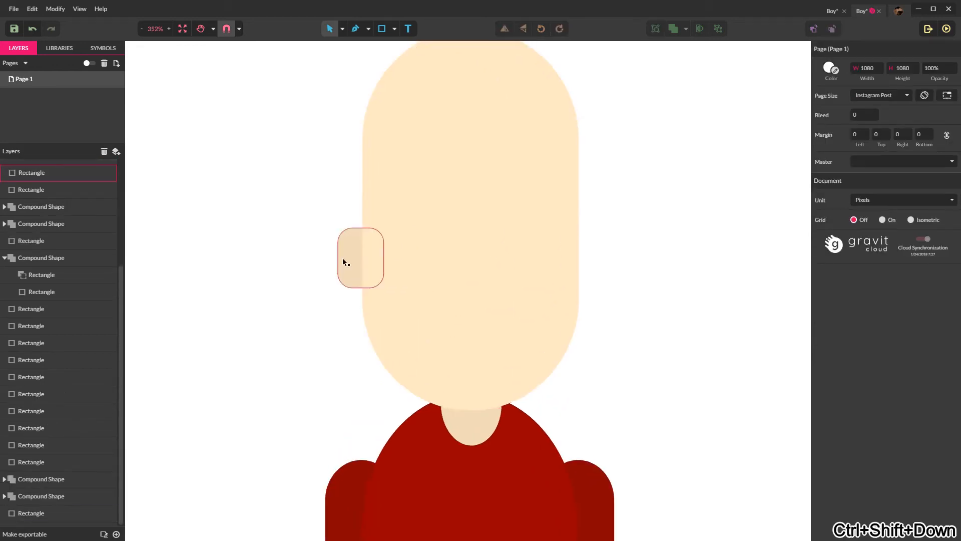
left_click(346, 258)
mouse_move(350, 258)
left_mouse_down()
mouse_move(352, 274)
mouse_move(396, 271)
mouse_move(352, 265)
left_mouse_up()
left_click(318, 265)
left_click(347, 265)
left_click(334, 266)
Duplicate the left ear and place the copy at the same height on the head's right edge
left_click(348, 269)
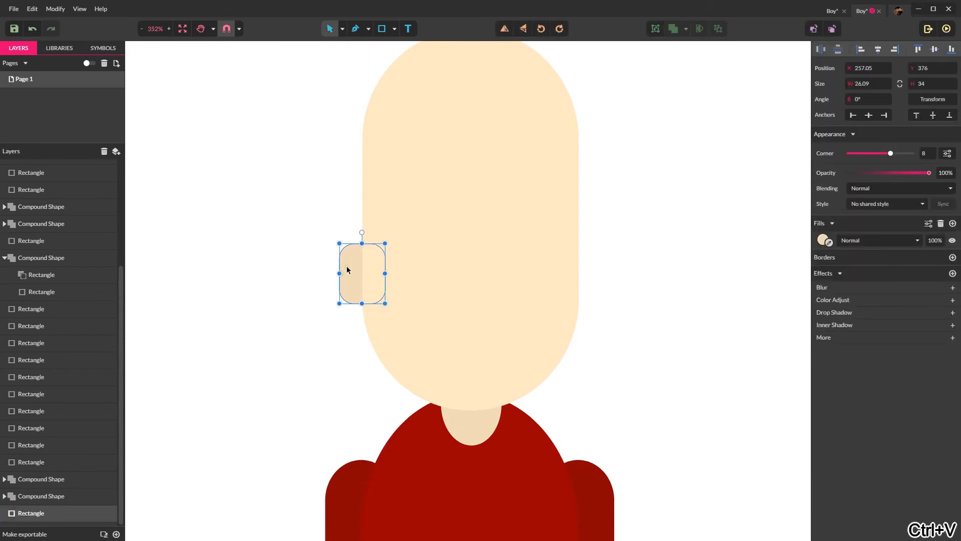
left_click_drag(370, 269, 568, 266)
left_click(620, 297)
Draw an eye ellipse about 42 by 38 px, fill it white and place it on the left half of the face just above ear level
scroll(588, 311, "down", 4)
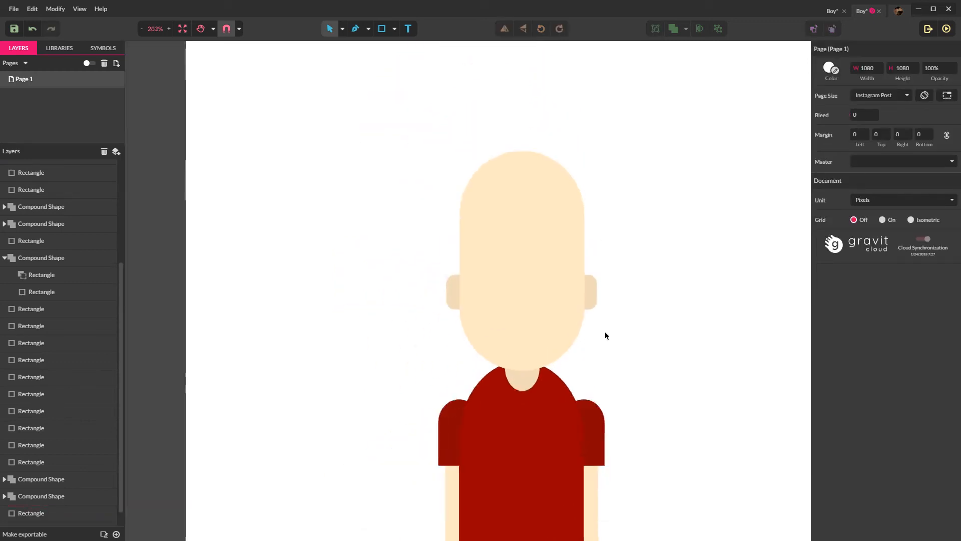
key("e")
left_click_drag(481, 223, 524, 261)
scroll(548, 262, "up", 4)
left_click(823, 263)
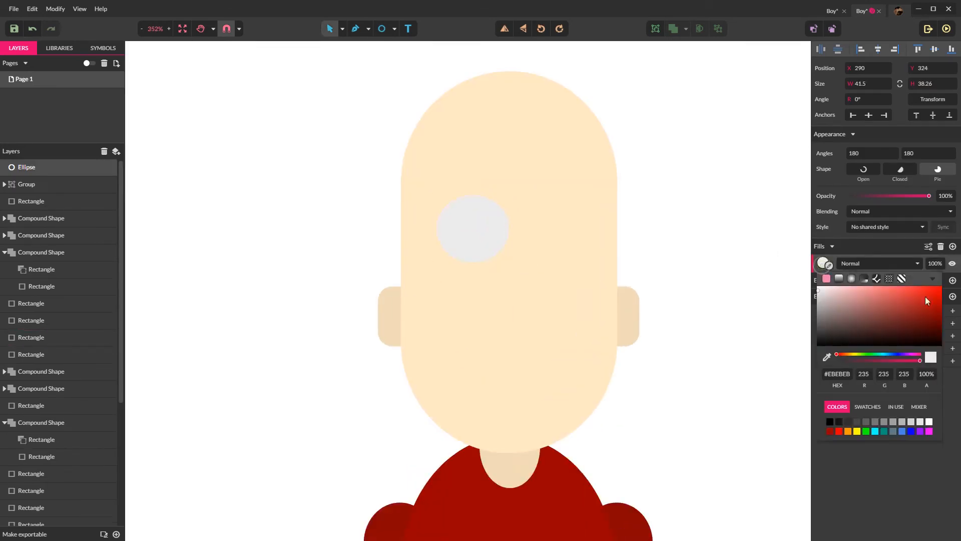
left_click(929, 422)
left_click(708, 282)
left_click_drag(487, 222, 465, 280)
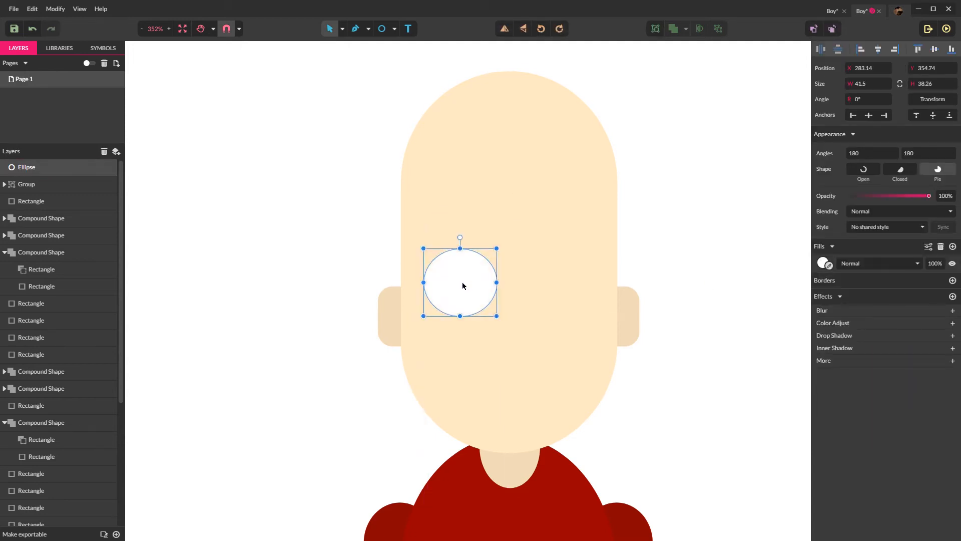
Duplicate the white left eye ellipse and place the copy at the same height on the right half of the face
key("ctrl+c")
key("ctrl+v")
left_click_drag(461, 281, 550, 288)
left_click(671, 279)
left_click(444, 289)
left_click(630, 285)
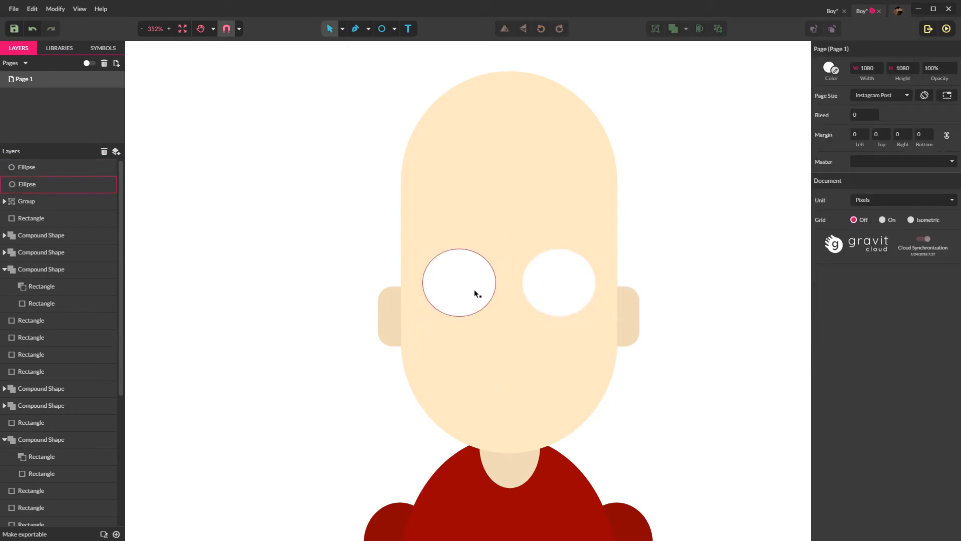
Draw a pupil ellipse about 12 by 17 px inside the left eye and fill it dark navy, #201C37
key("e")
left_click_drag(447, 275, 468, 305)
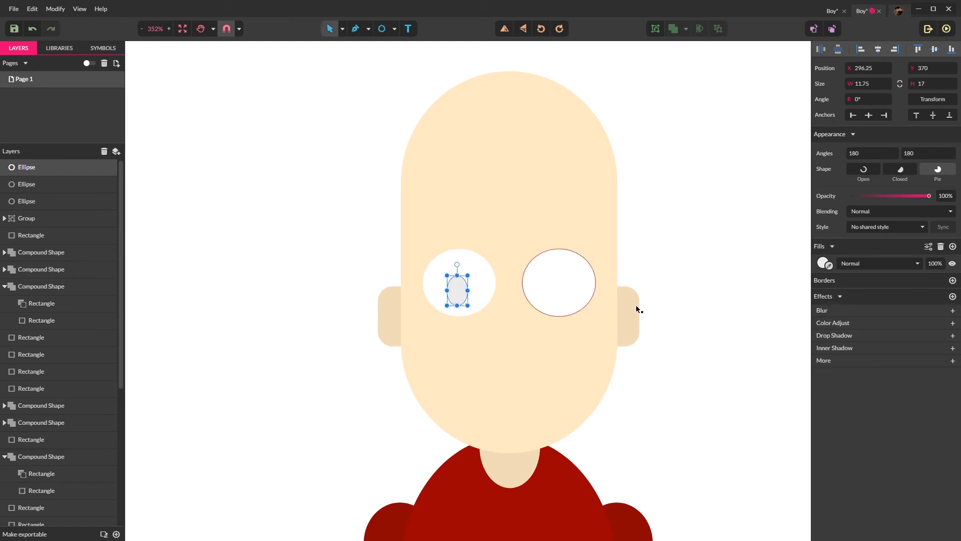
left_click(822, 265)
left_click(894, 354)
left_click(887, 342)
left_click_drag(887, 342, 879, 333)
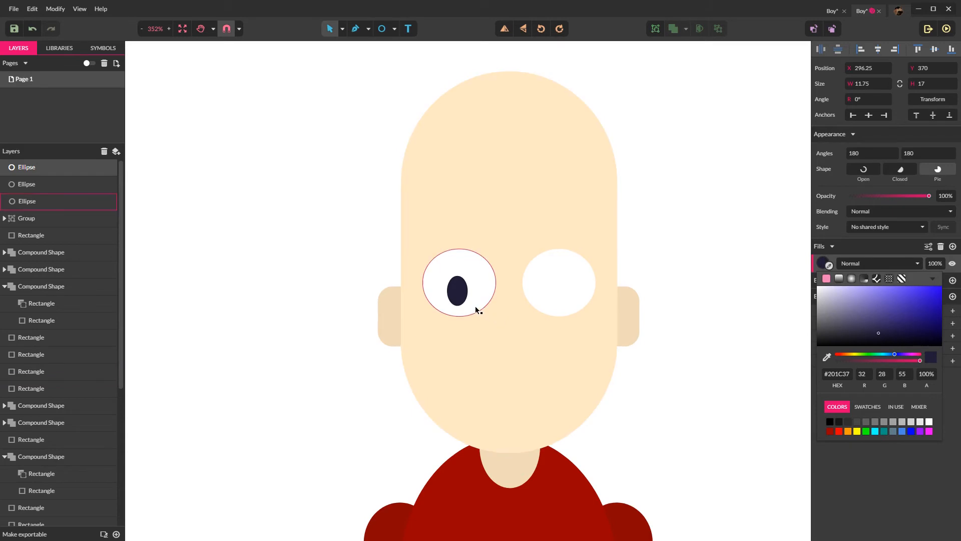
Duplicate the navy pupil and place the copy at the same height inside the right eye
left_click(461, 295)
scroll(460, 299, "up", 3)
left_click_drag(456, 286, 606, 289)
key("ctrl+v")
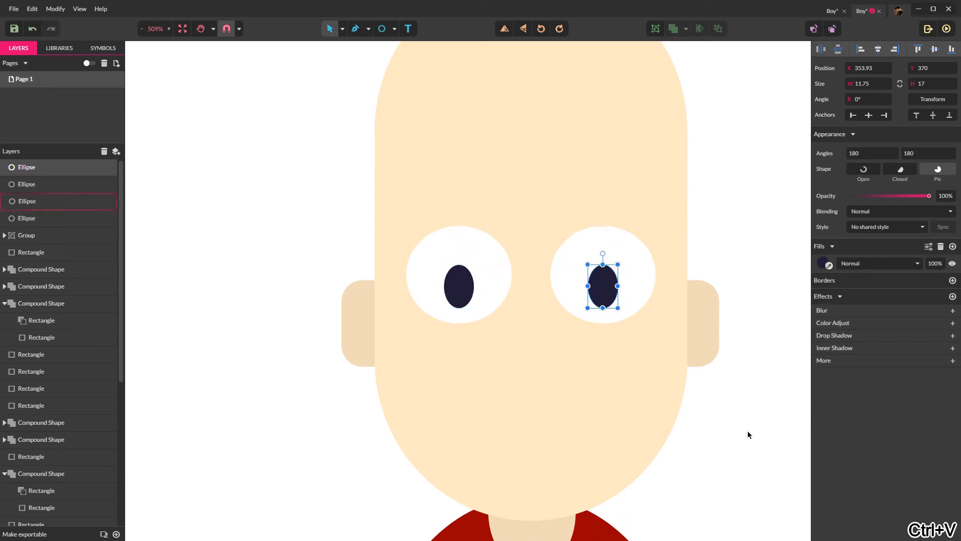
left_click(749, 434)
Draw a nose rectangle about 13 by 20 px between the eyes, round its corners and fill it with the ear's colour
scroll(661, 408, "down", 4)
key("space")
left_click_drag(719, 427, 485, 284)
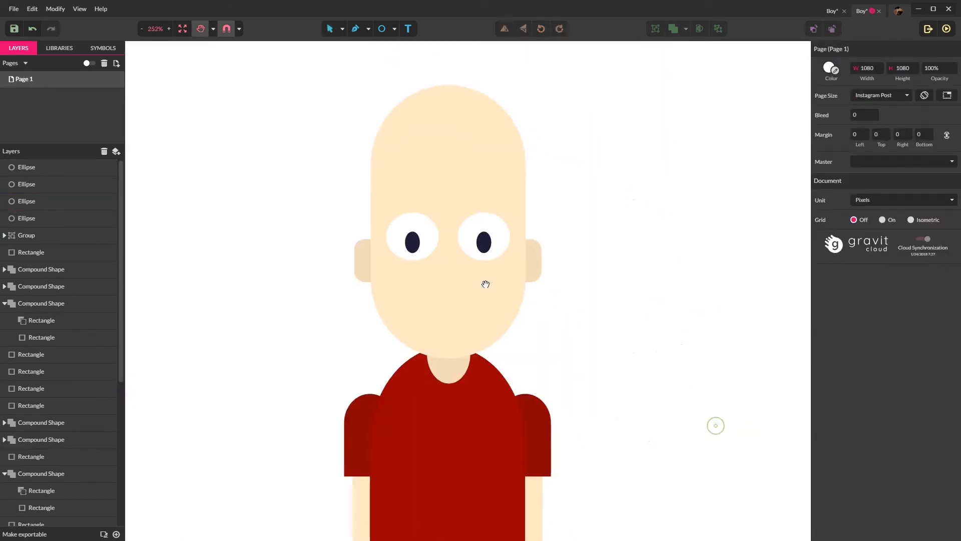
scroll(429, 275, "up", 4)
scroll(429, 448, "up", 2)
key("space")
left_click_drag(605, 416, 582, 140)
key("r")
scroll(426, 213, "up", 3)
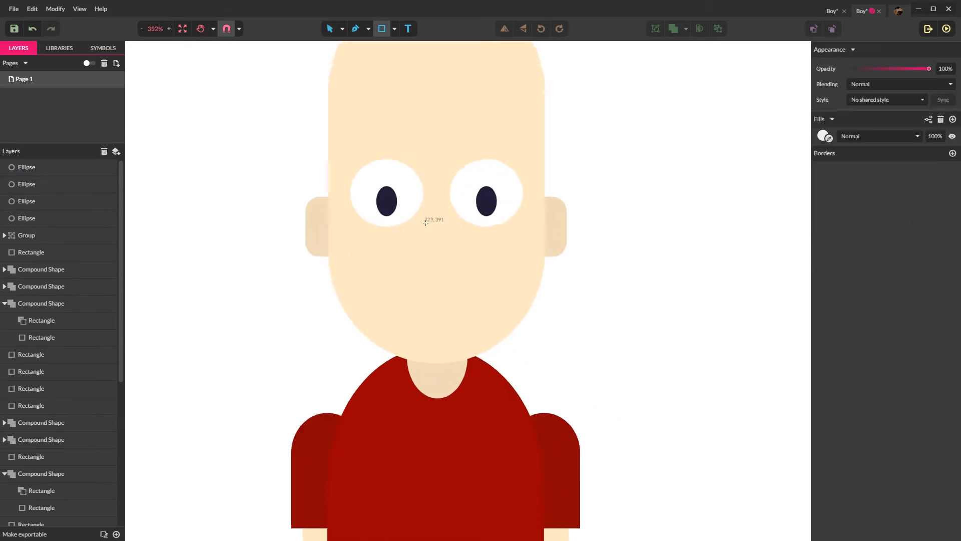
left_click_drag(423, 214, 455, 260)
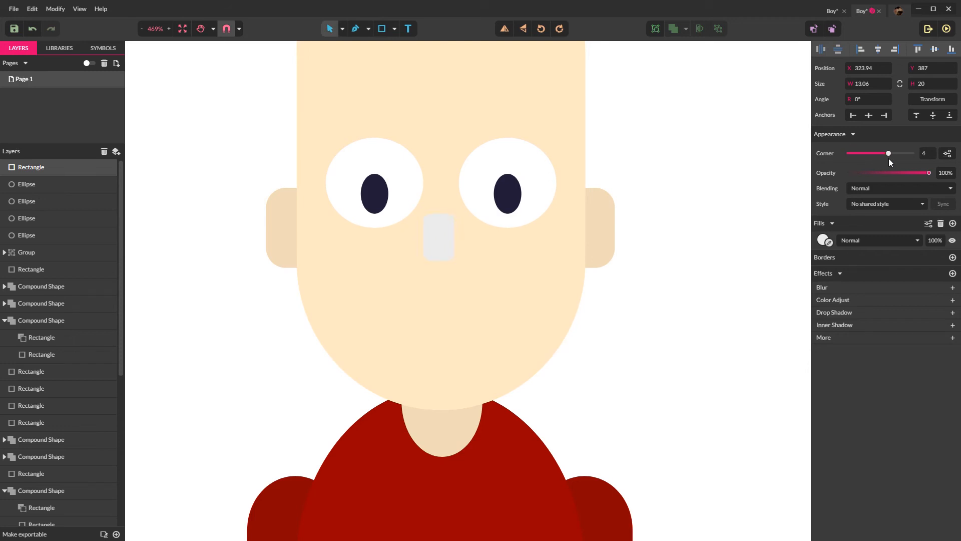
left_click(829, 243)
left_click(598, 220)
left_click(659, 223)
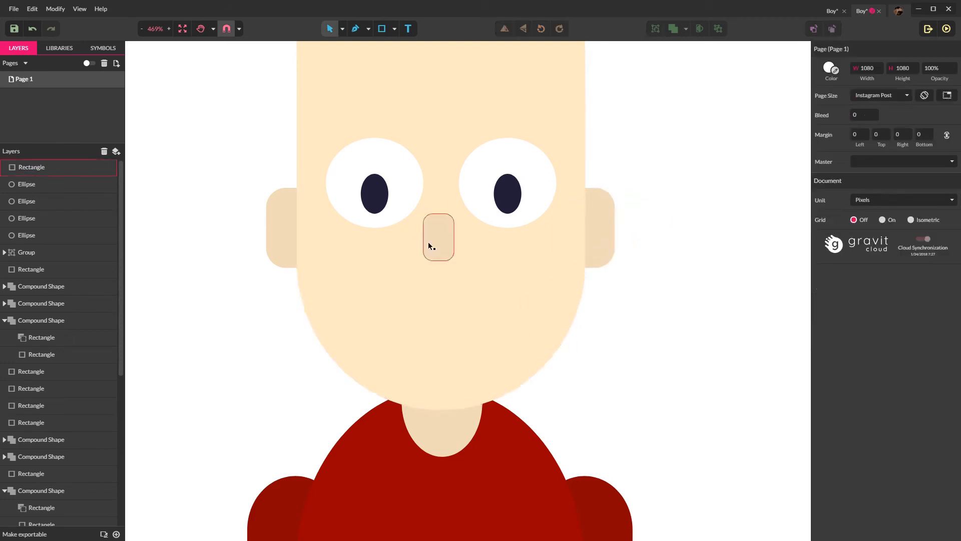
Cut off the lower half of the nose by subtracting an overlapping rectangle about 29 px wide
scroll(429, 242, "up", 2)
left_click_drag(447, 230, 408, 232)
left_click(737, 373)
key("r")
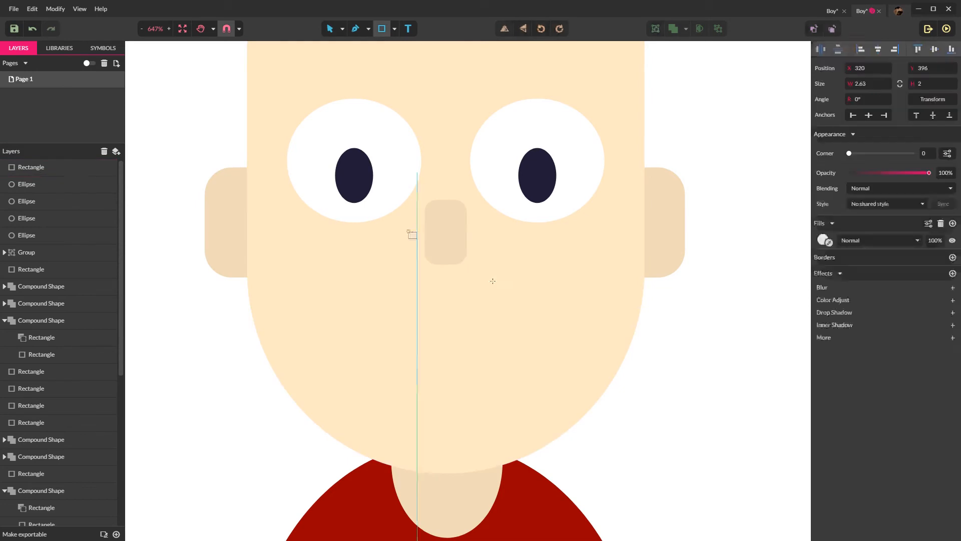
left_click_drag(493, 281, 502, 299)
left_click(459, 205, "shift")
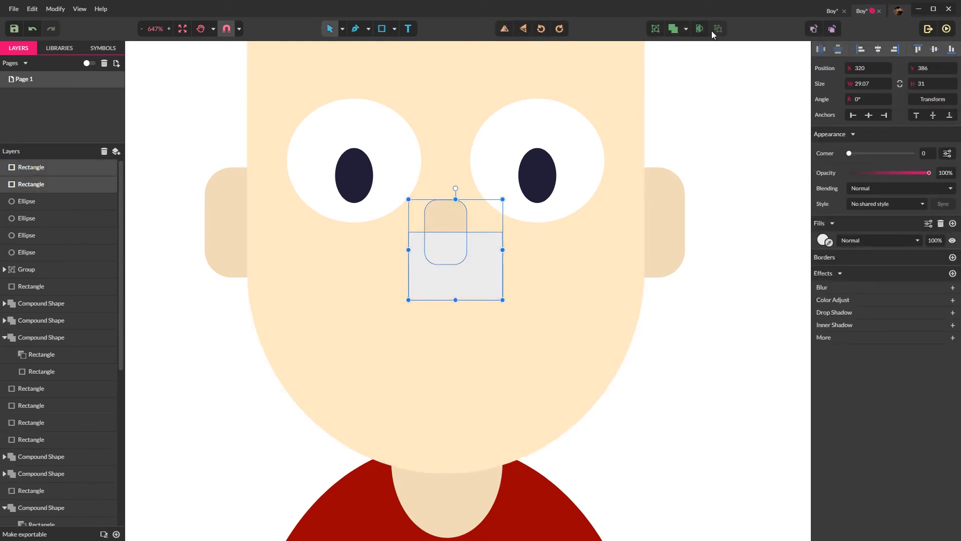
left_click(686, 28)
left_click(698, 84)
left_click(717, 356)
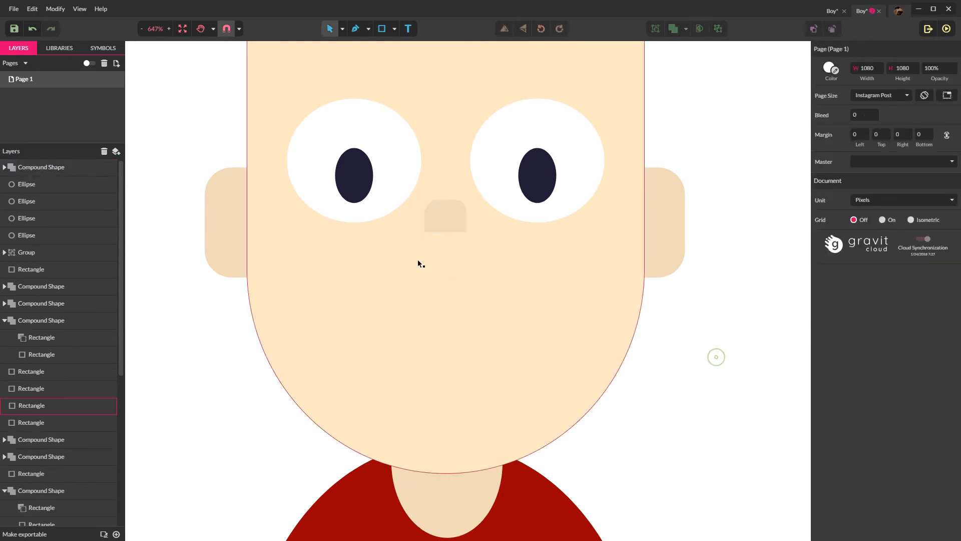
Draw a mouth circle about 52 px across below the nose and subtract a wide rectangle from its upper part
scroll(418, 260, "down", 5)
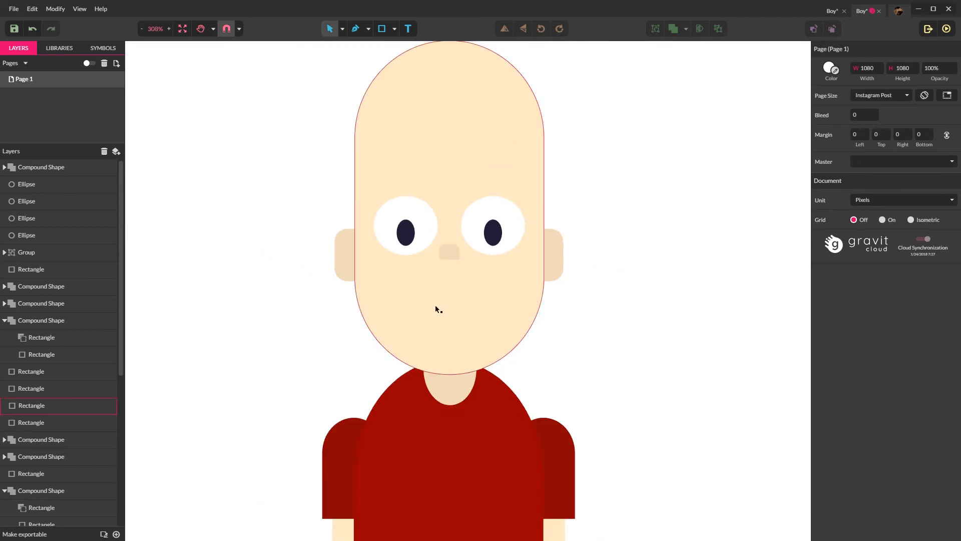
scroll(436, 309, "up", 4)
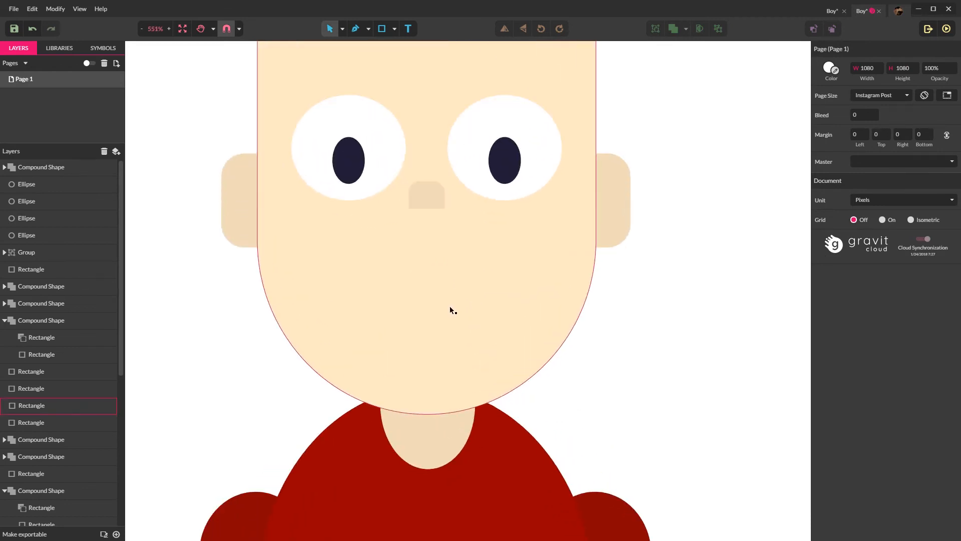
key("e")
left_click_drag(359, 247, 501, 366)
key("r")
left_click_drag(337, 236, 539, 291)
left_click(461, 342, "shift")
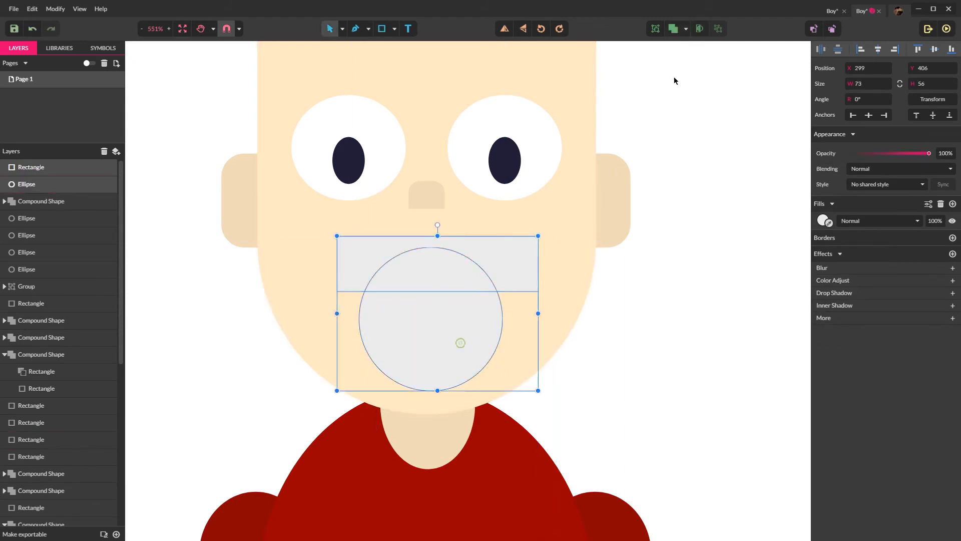
left_click(686, 29)
left_click(705, 80)
left_click(701, 254)
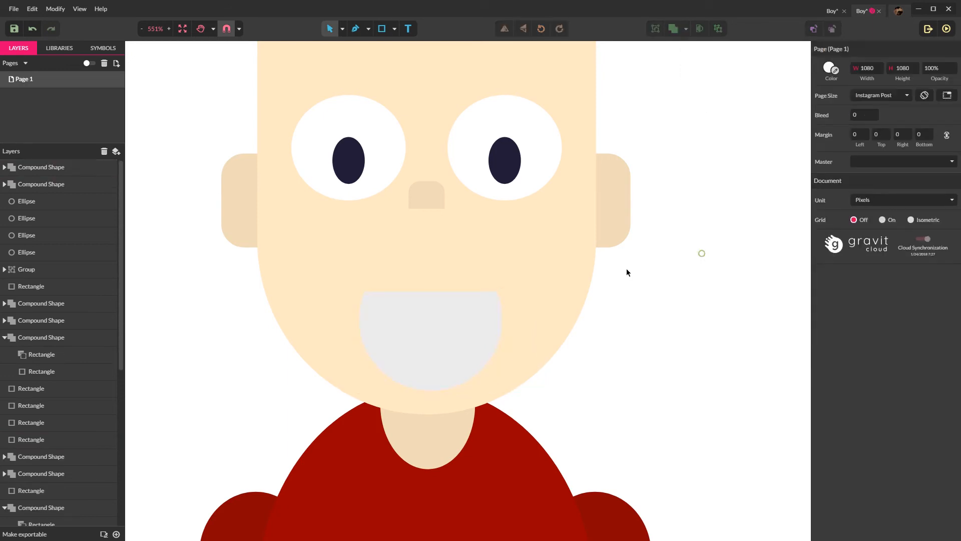
Move the mouth up to centre it under the nose and fill it dark reddish brown
left_click(452, 305)
left_click_drag(448, 327, 438, 305)
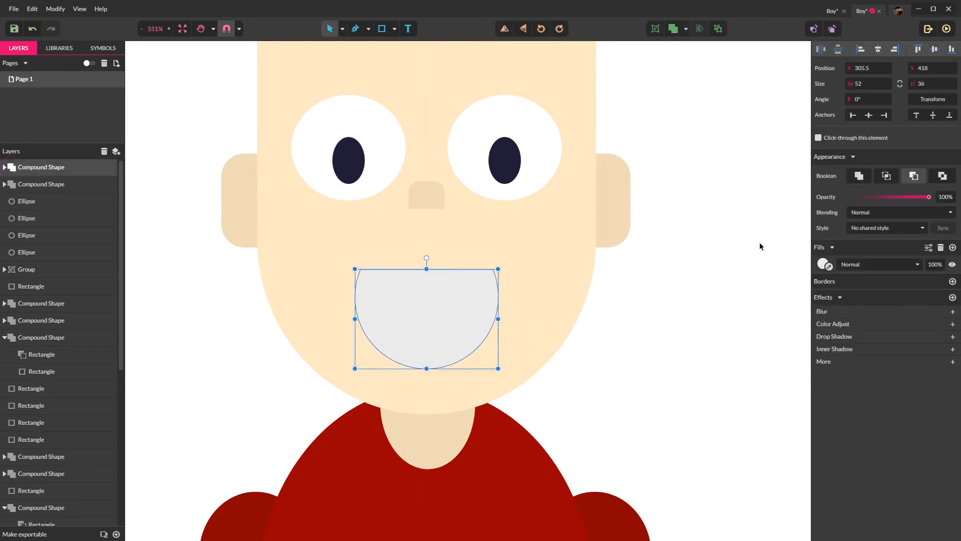
left_click(823, 263)
left_click(867, 313)
mouse_move(867, 314)
left_mouse_down()
mouse_move(885, 327)
mouse_move(853, 326)
left_mouse_up()
left_click(668, 354)
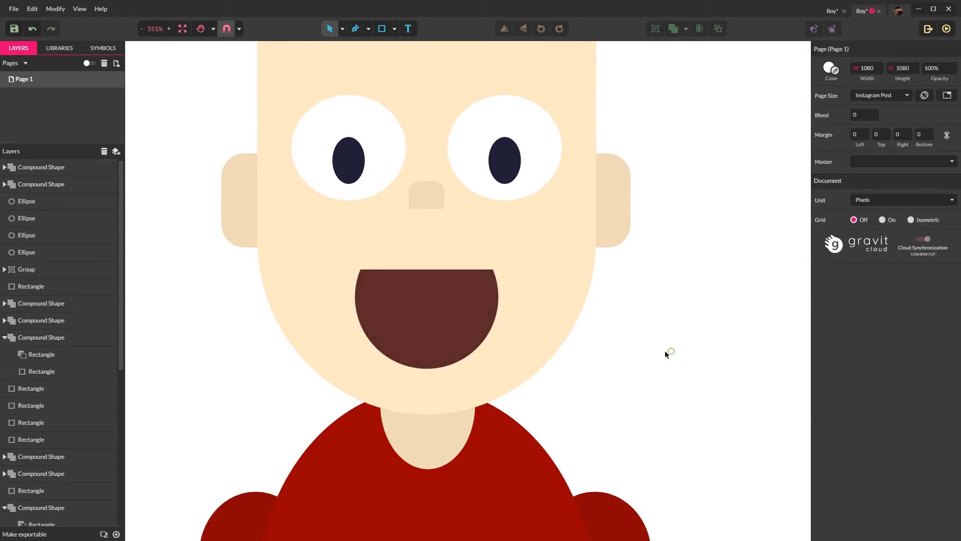
Shorten the head by lowering its top edge slightly
key("r")
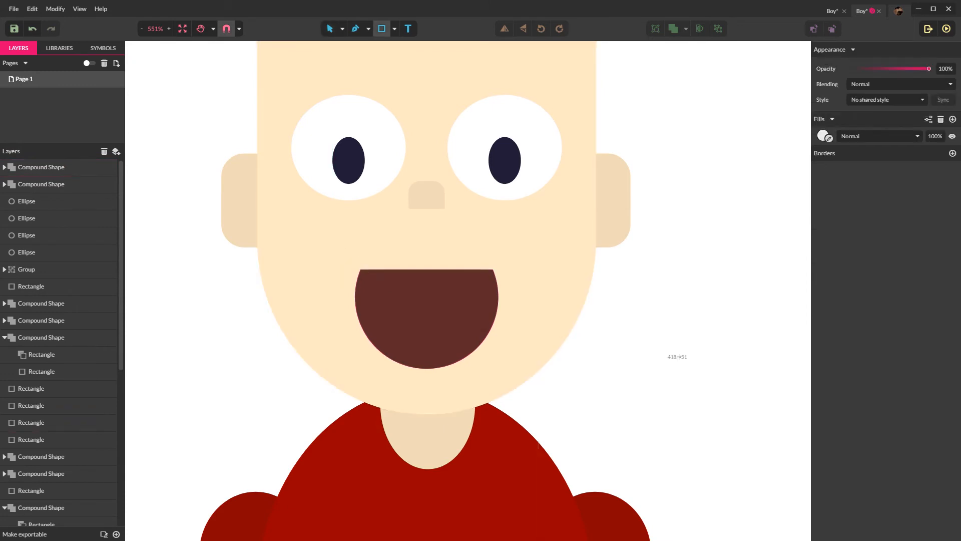
key("v")
scroll(677, 359, "down", 5)
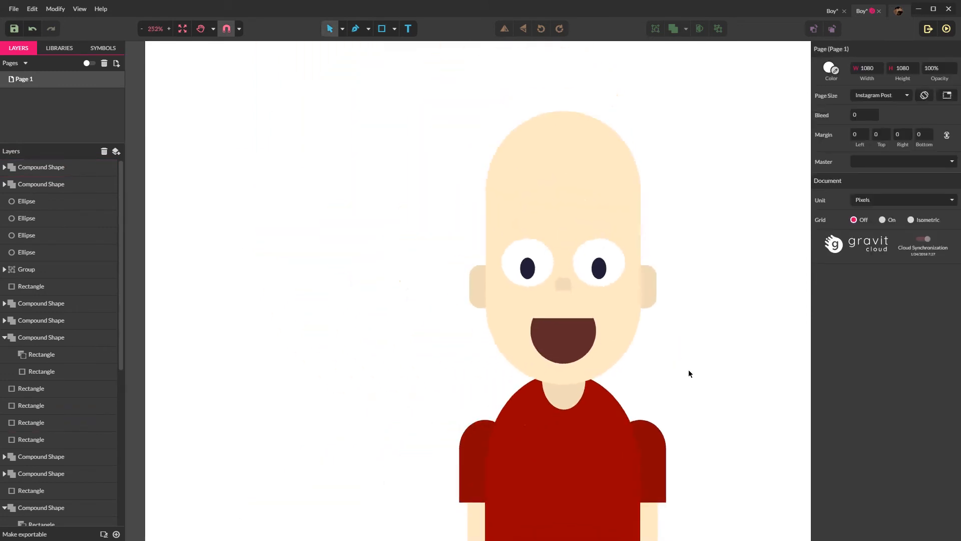
scroll(692, 379, "down", 3)
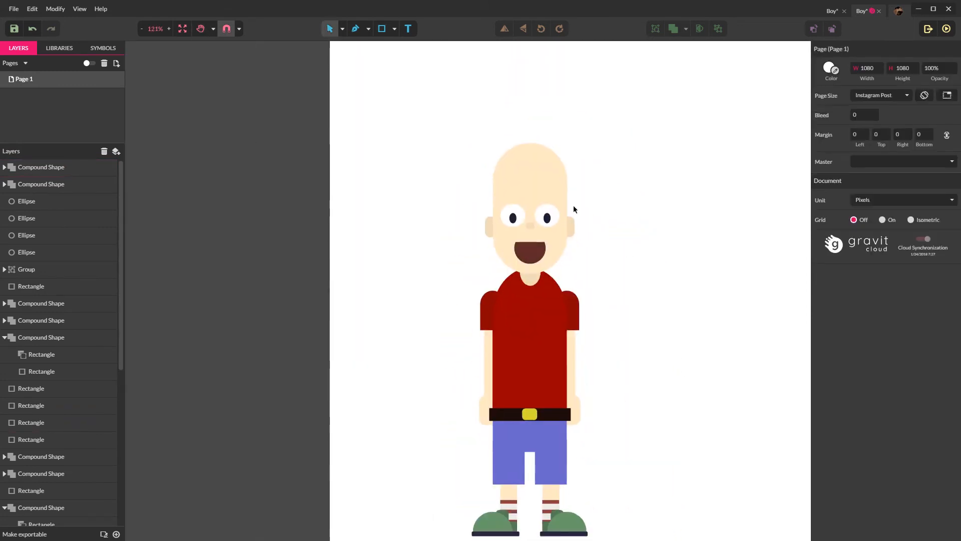
left_click(546, 173)
left_click_drag(531, 143, 530, 157)
left_click(642, 195)
Select all parts of the boy and scale the whole character up proportionally
scroll(643, 194, "down", 1)
left_click_drag(600, 335, 710, 506)
left_click_drag(599, 167, 645, 118)
scroll(692, 195, "down", 1)
left_click(699, 202)
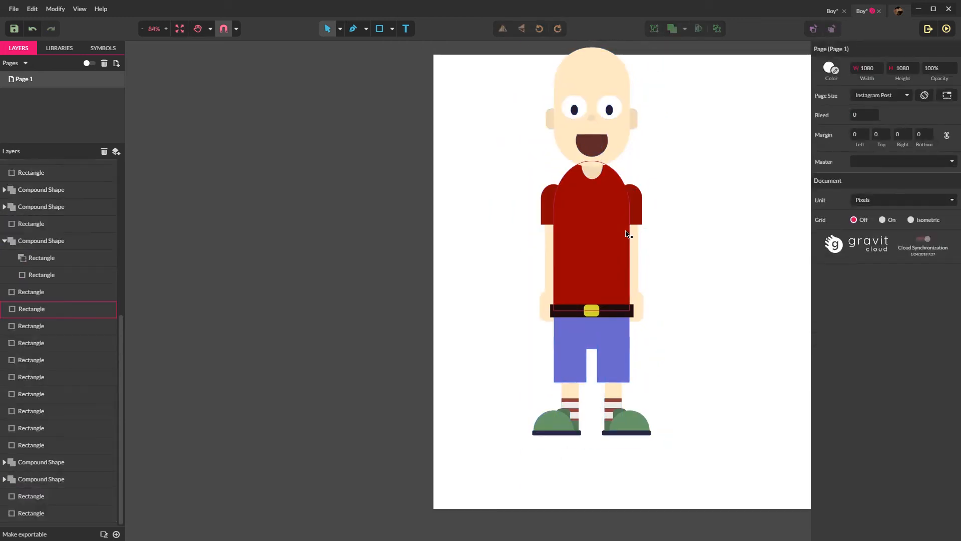
Move the whole enlarged character down and to the right so the head fits inside the page
left_click_drag(504, 49, 692, 436)
left_click_drag(636, 267, 648, 262)
left_click(732, 251)
left_click_drag(548, 54, 744, 466)
mouse_move(644, 265)
left_mouse_down()
mouse_move(632, 274)
mouse_move(644, 269)
mouse_move(637, 265)
left_mouse_up()
left_click(734, 262)
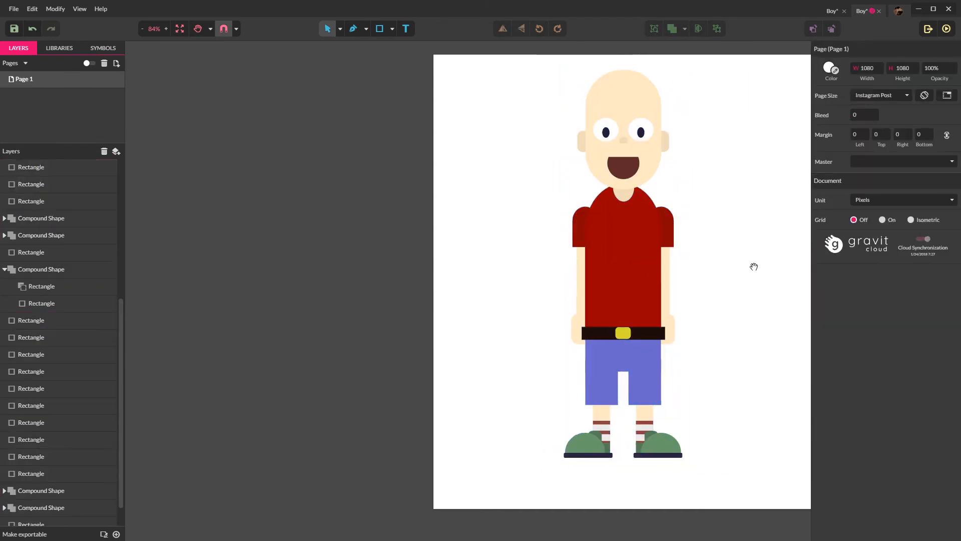
Move the head, shirt, arms and hands together about 15 px down towards the belt, and save the document
scroll(644, 279, "up", 5)
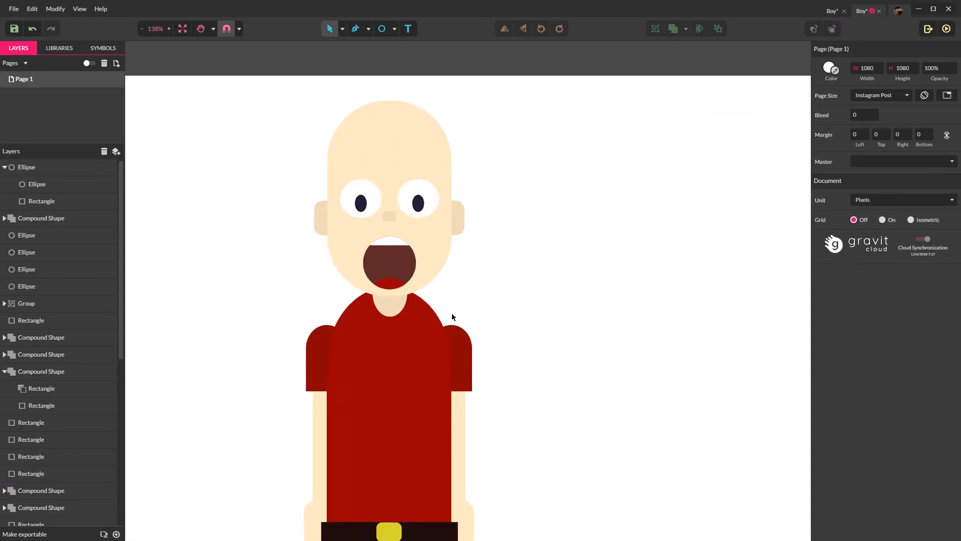
scroll(452, 314, "down", 3)
left_click_drag(280, 146, 554, 478)
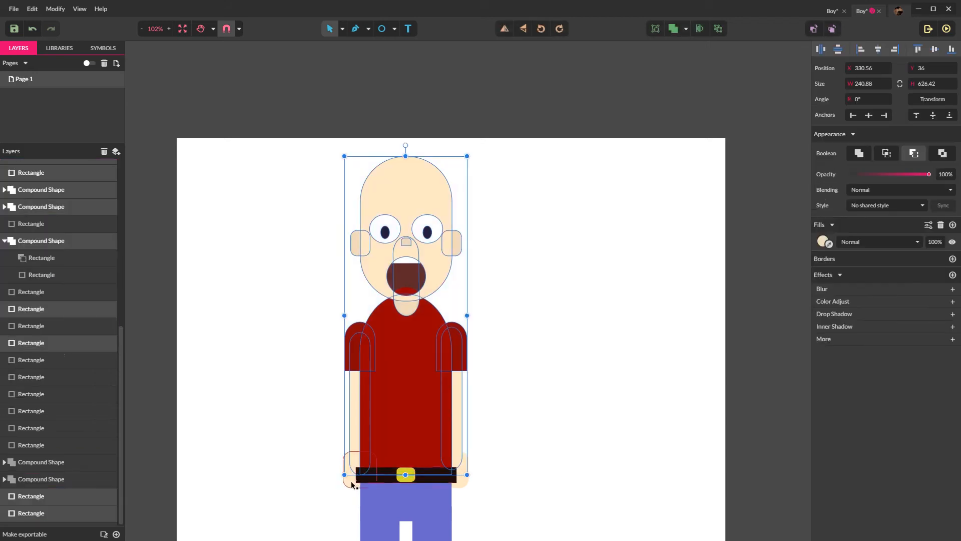
left_click(352, 484, "shift")
left_click(464, 478, "shift")
left_click_drag(434, 406, 433, 413)
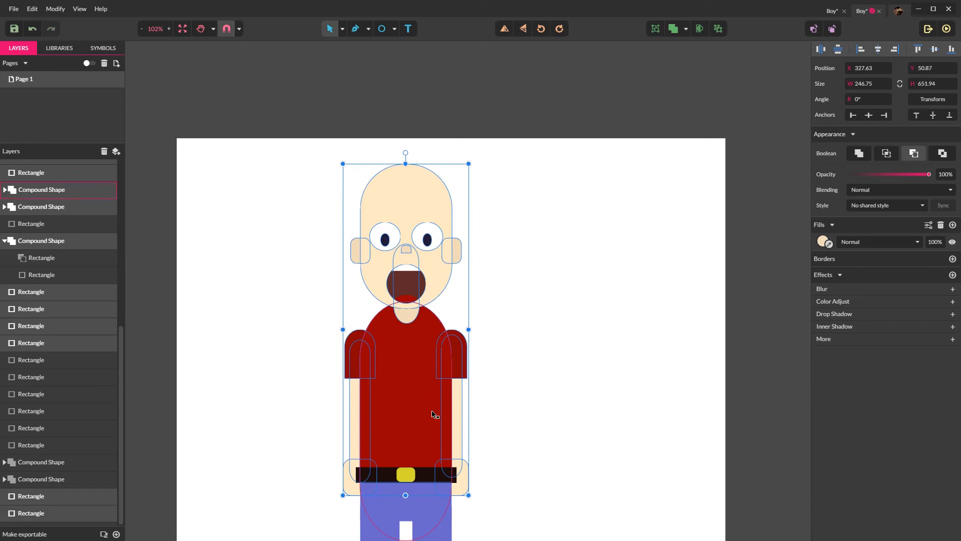
left_click(521, 414)
scroll(511, 416, "down", 4)
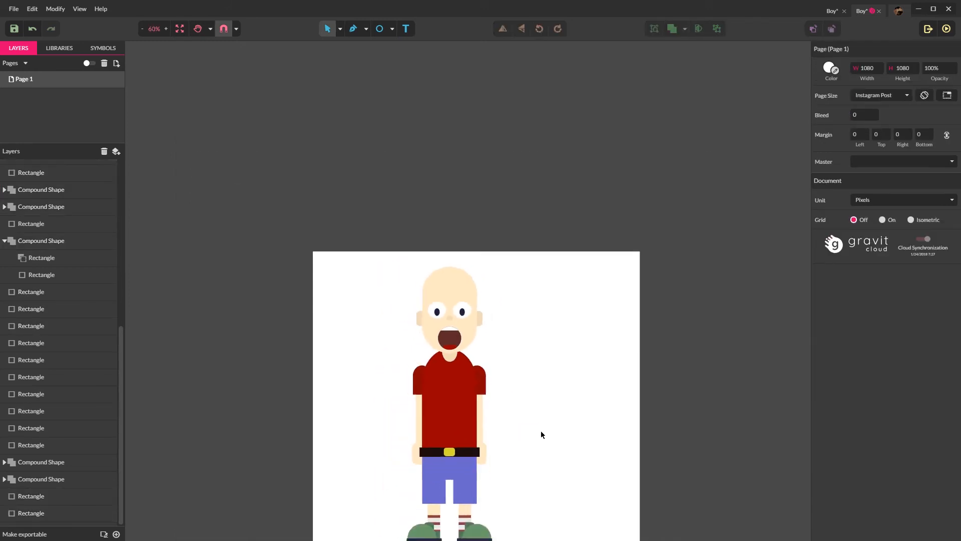
key("ctrl+s")
Draw a rectangle about 76 by 15 px beside the head's upper left and round its corners fully
key("space")
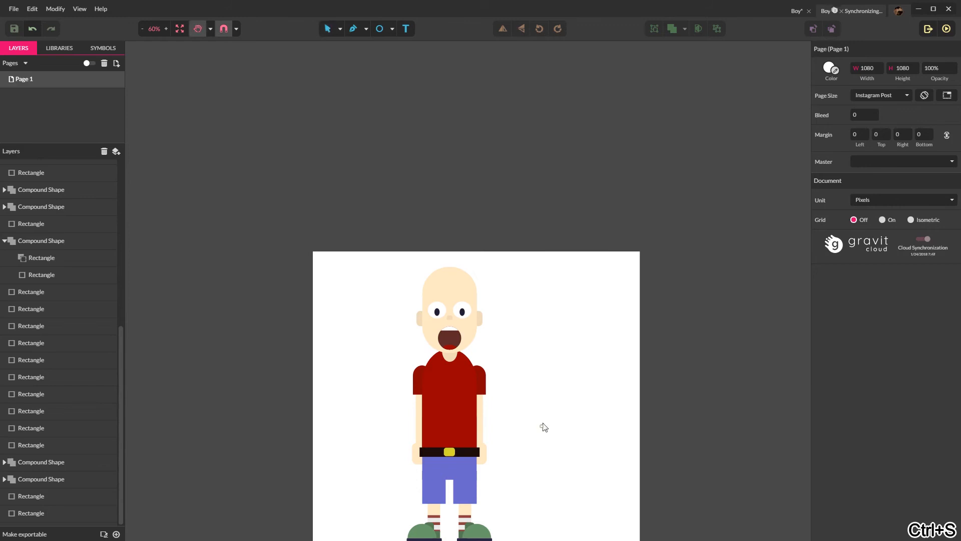
left_click_drag(540, 428, 540, 378)
scroll(452, 208, "up", 8)
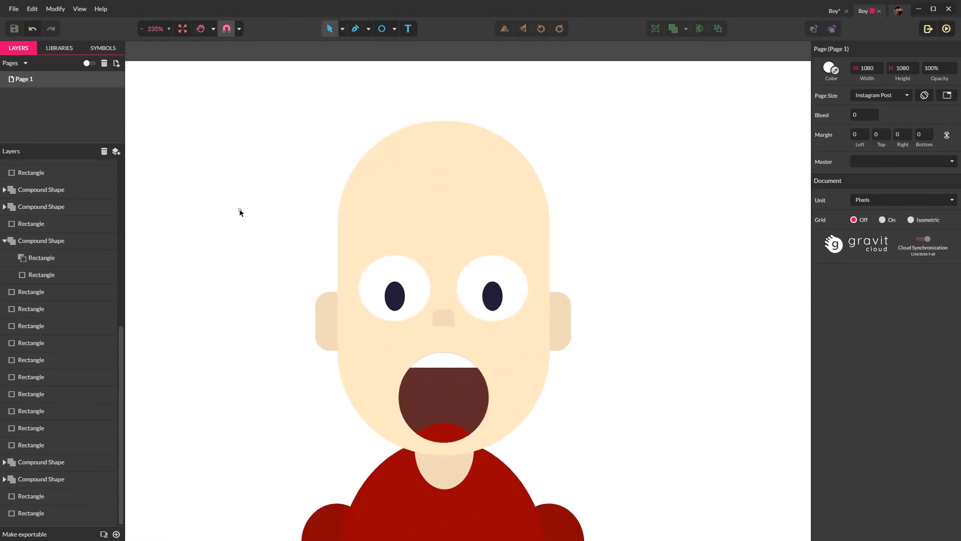
key("r")
mouse_move(239, 207)
left_mouse_down()
mouse_move(308, 229)
mouse_move(328, 225)
left_mouse_up()
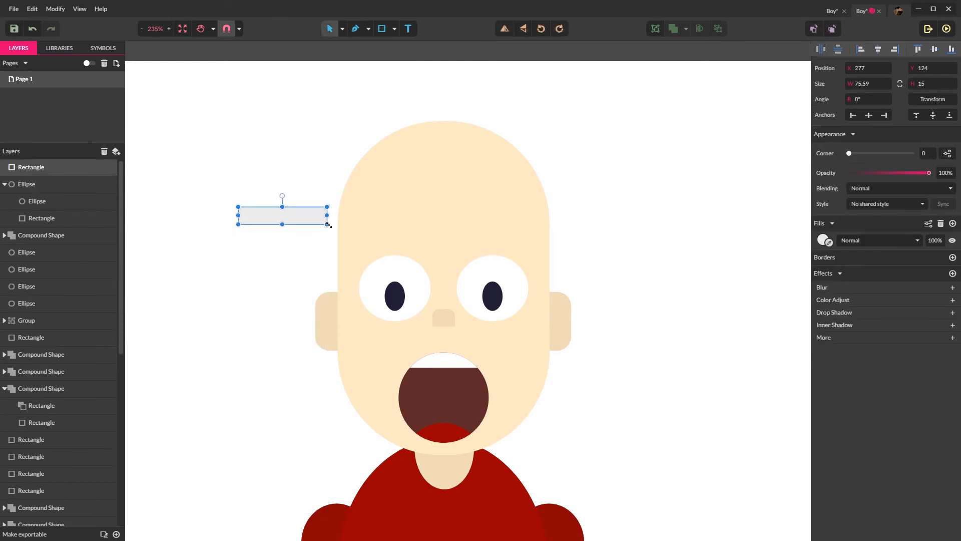
left_click_drag(849, 154, 935, 157)
Fill the rounded bar brown, place it above the left eye as an eyebrow and shrink it to about 56 by 12 px
left_click(822, 240)
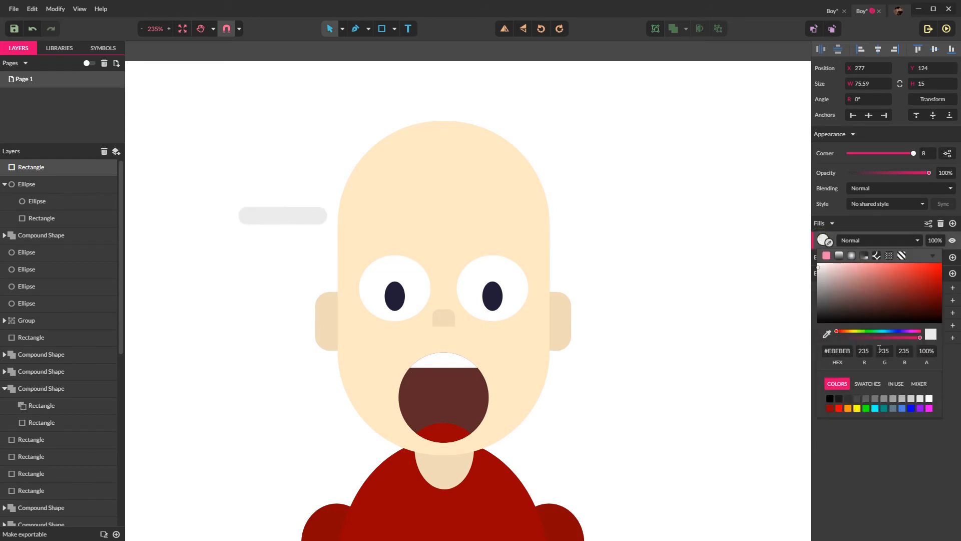
left_click(848, 408)
left_click_drag(886, 286, 907, 293)
left_click(296, 225)
left_click_drag(296, 225, 397, 247)
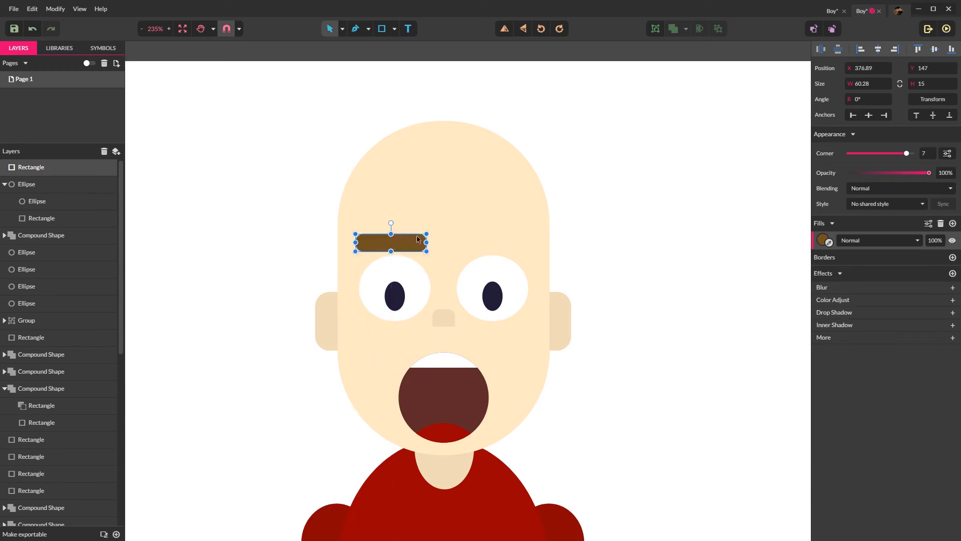
scroll(422, 237, "up", 2)
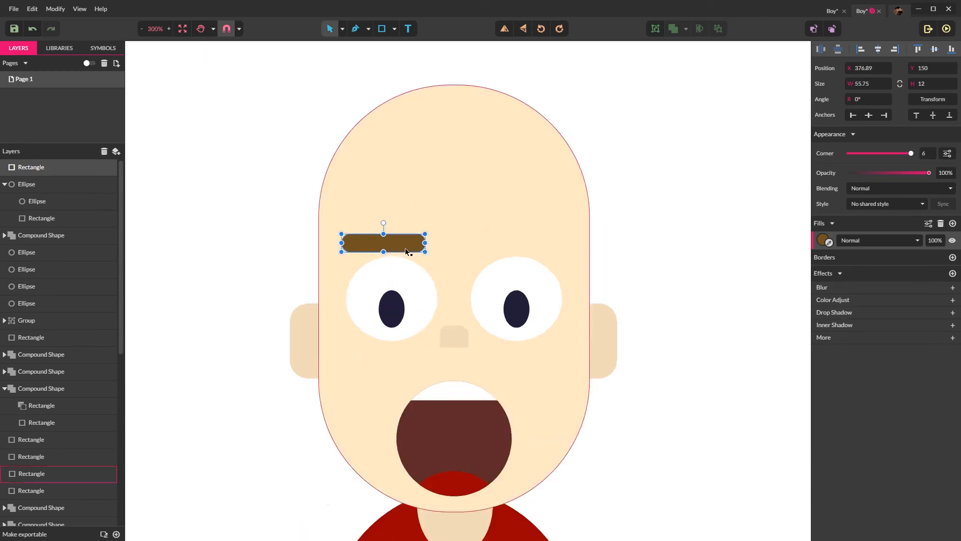
Rotate the left eyebrow to 15° so its inner end is raised above the eye
left_click_drag(409, 240, 441, 233)
left_click(256, 183)
left_click(679, 285)
left_click(390, 237)
key("ctrl+z")
Duplicate the left eyebrow, mirror the copy horizontally and place it above the right eye at the same height
left_click(395, 236)
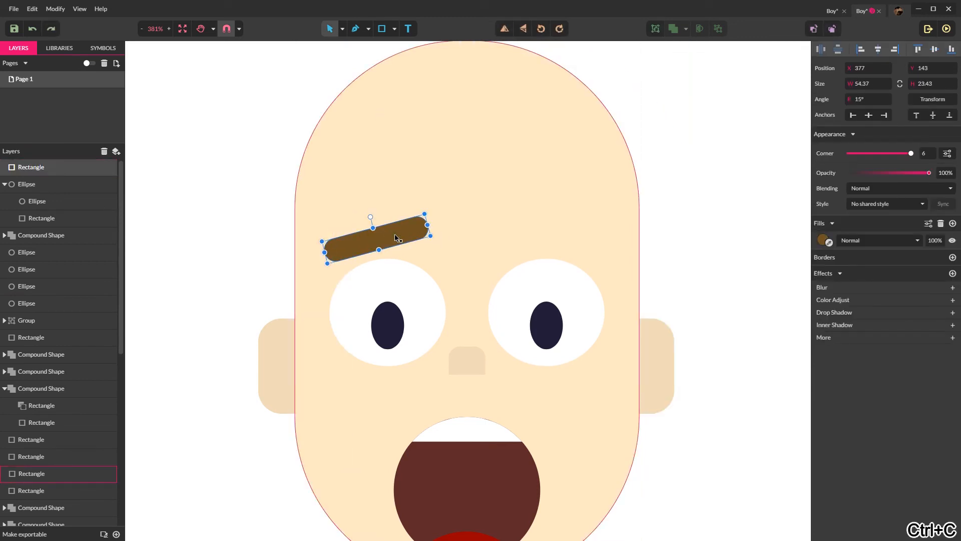
key("ctrl+v")
left_click(505, 28)
left_click_drag(390, 247, 551, 240)
left_click(375, 232)
left_click(548, 243, "shift")
left_click(699, 250)
scroll(553, 272, "down", 5)
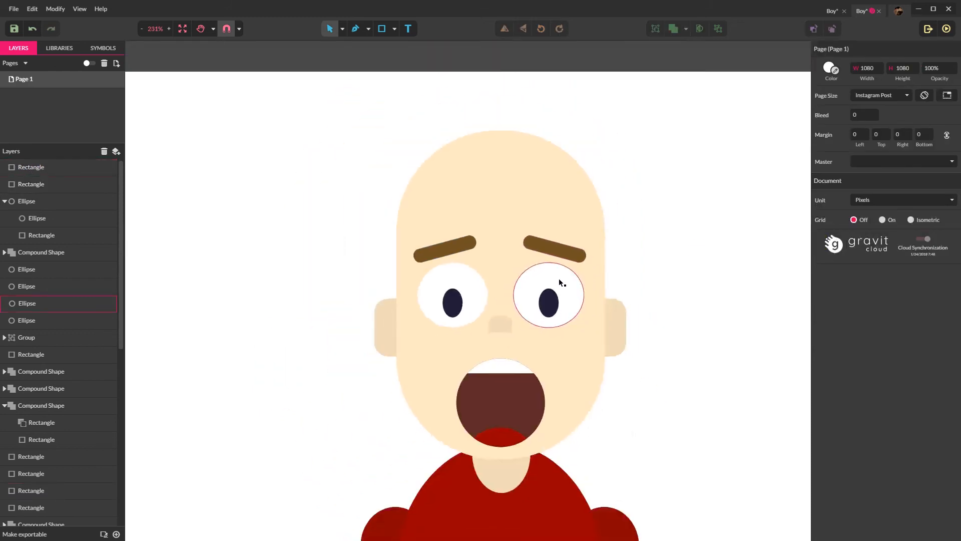
key("space")
left_click_drag(663, 328, 613, 310)
scroll(512, 268, "up", 2)
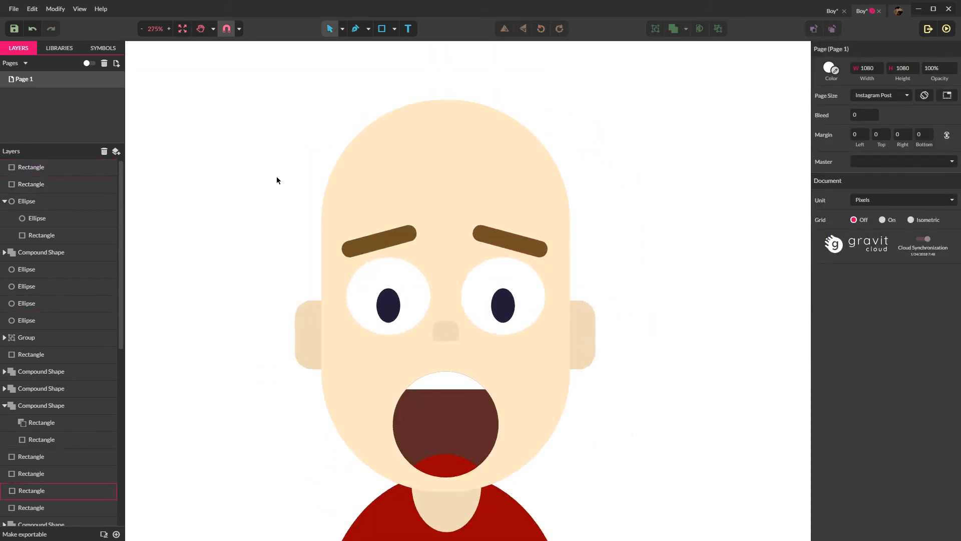
Start a jagged hair outline with the Pen tool, running from the left ear up past the head's upper left
left_click(357, 30)
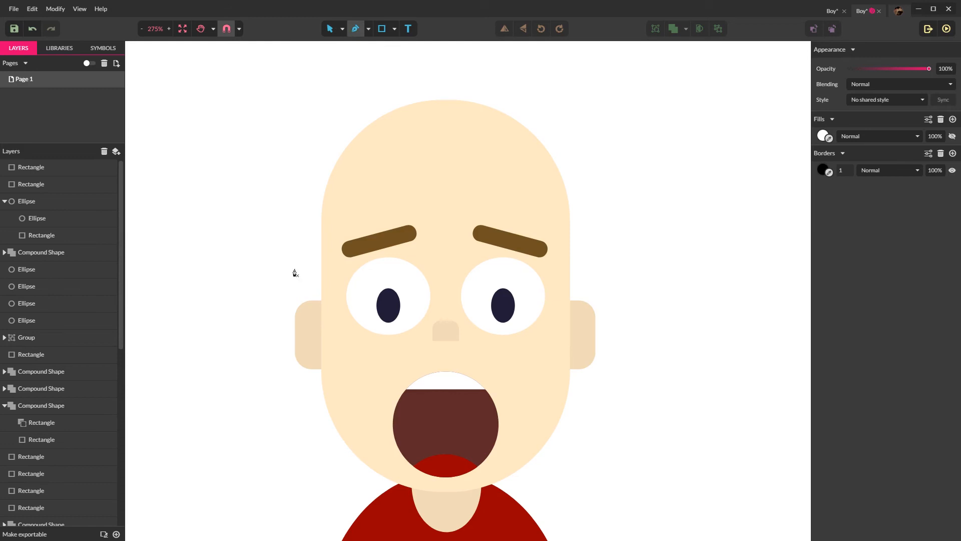
left_click(321, 320)
left_click(306, 279)
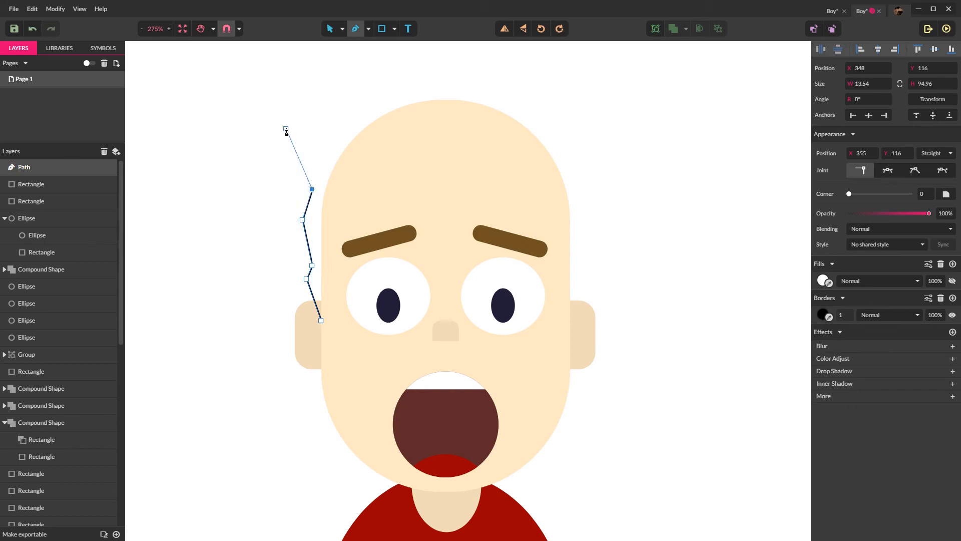
left_click(317, 119)
left_click(330, 72)
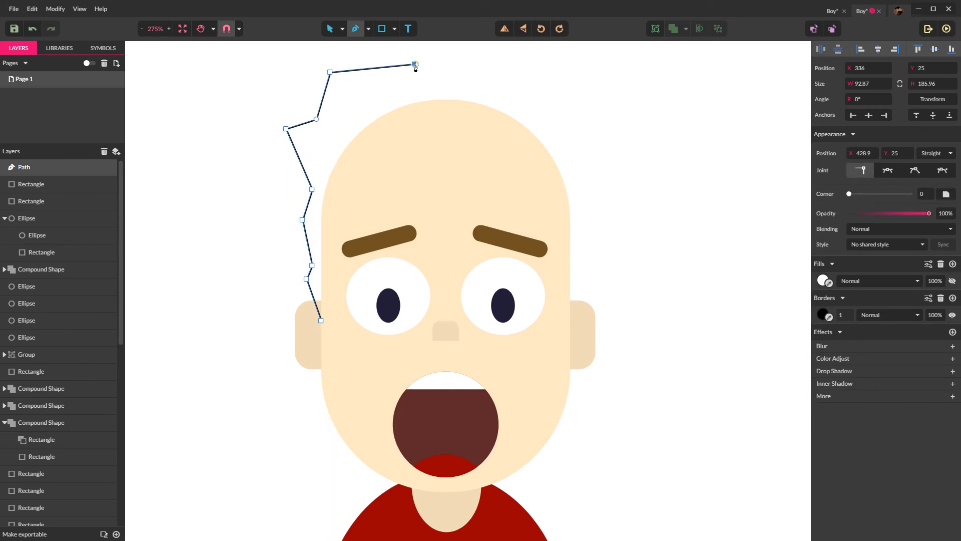
key("ctrl+z")
left_click_drag(526, 86, 526, 186)
key("ctrl+z")
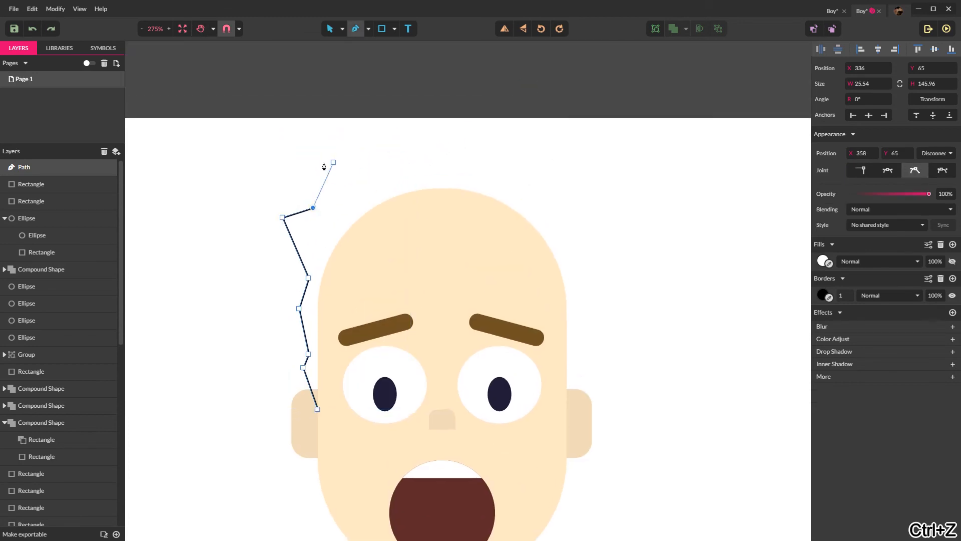
left_click(320, 163)
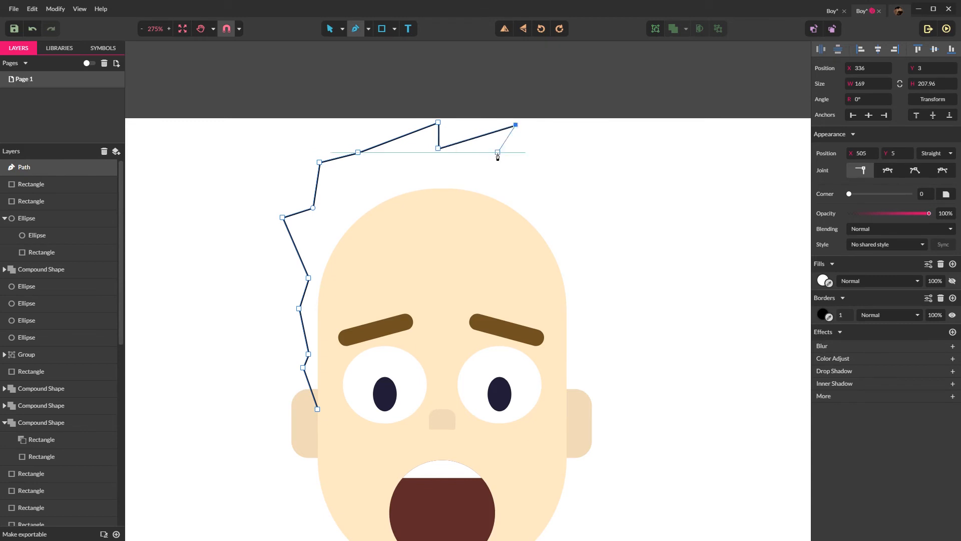
Continue the hair outline in spikes across the top of the head and down the right side to the right ear
left_click(595, 182)
left_click(618, 276)
left_click_drag(587, 303, 582, 338)
key("ctrl+z")
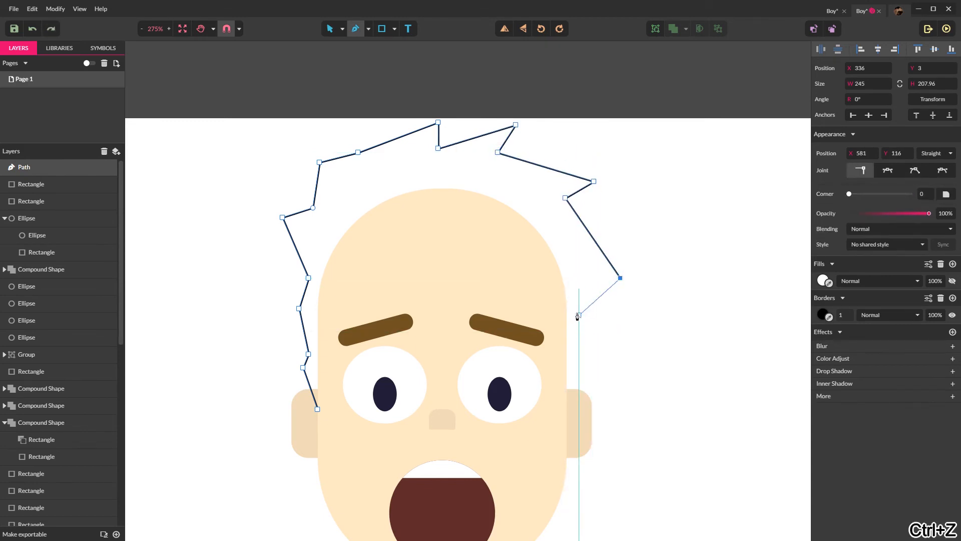
left_click(594, 260)
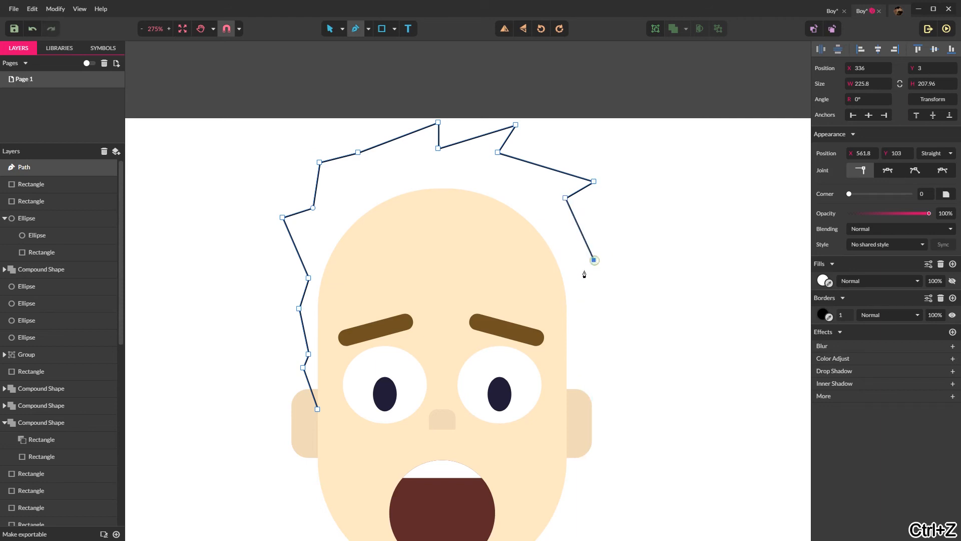
left_click(585, 275)
left_click(575, 331)
left_click(579, 354)
left_click(566, 409)
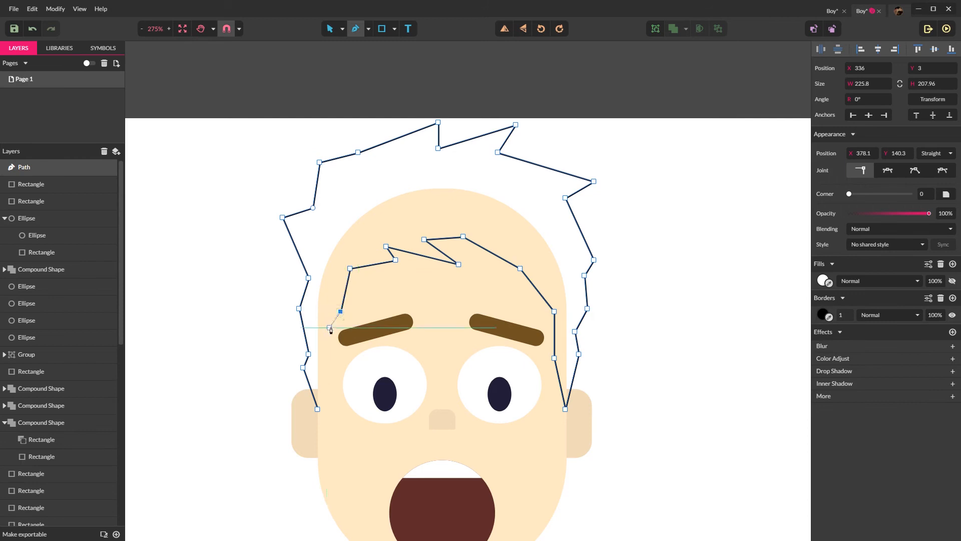
Finish the jagged fringe across the forehead and close the hair path at the left ear, about 226 by 208 px overall
key("ctrl+z")
left_click(326, 312)
left_click(326, 351)
left_click(326, 378)
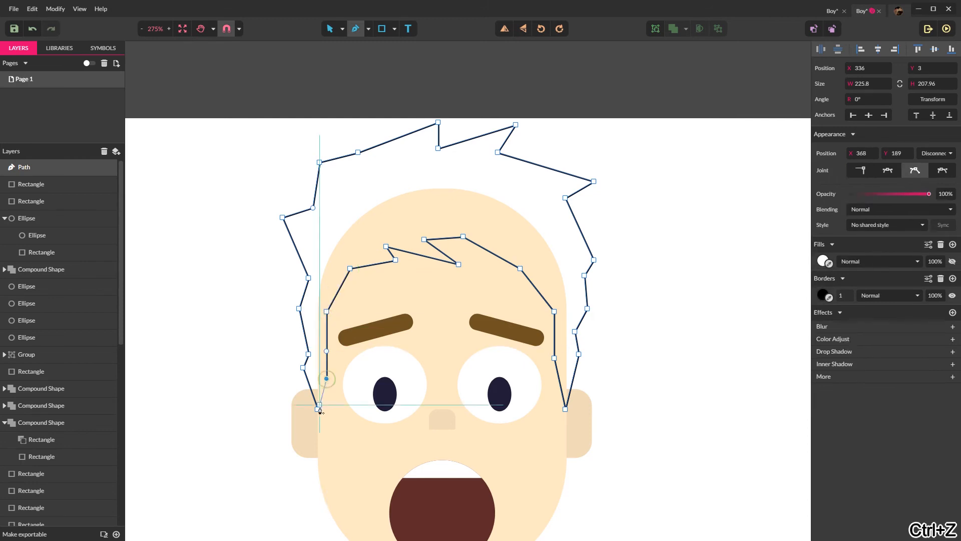
left_click(319, 409)
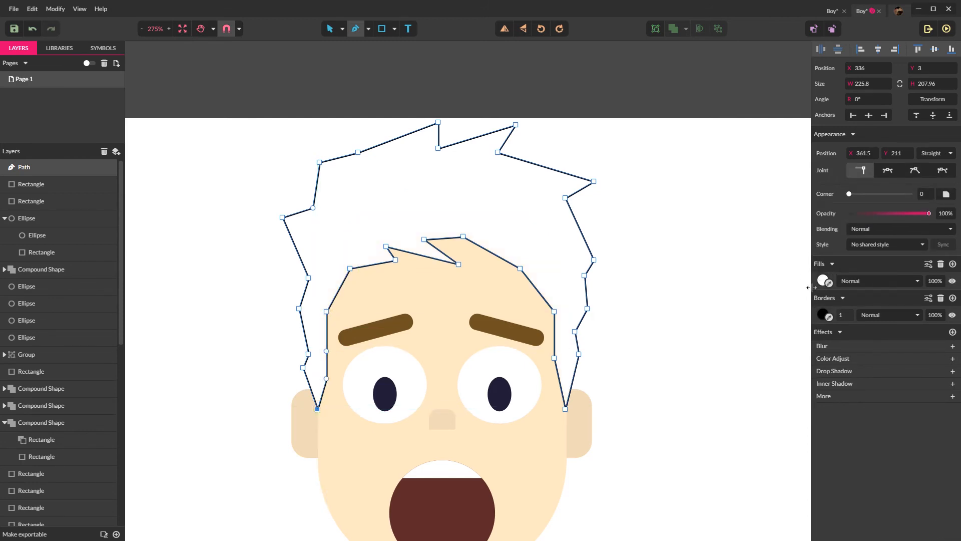
Remove the hair shape's border and fill it with the brown sampled from the eyebrow
left_click(820, 315)
left_click(941, 298)
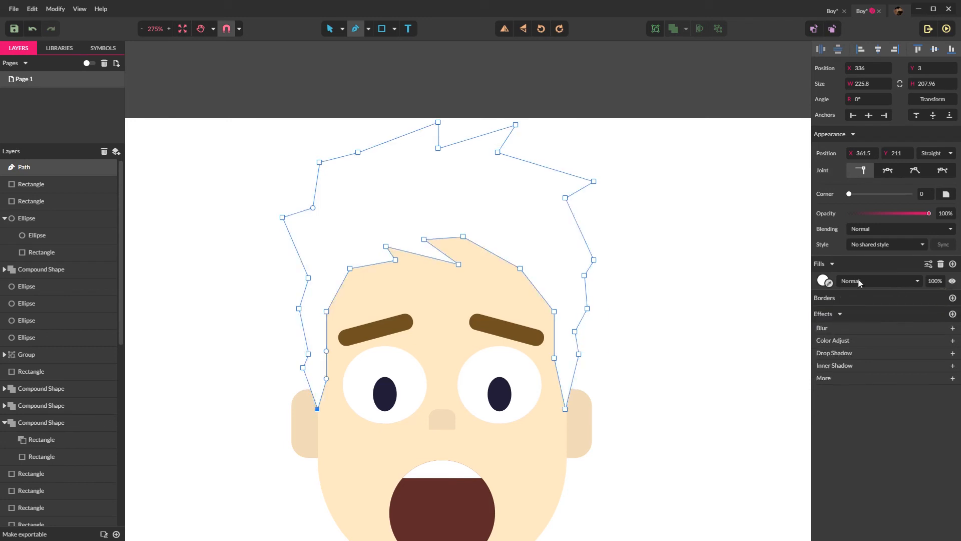
left_click(830, 285)
left_click(491, 327)
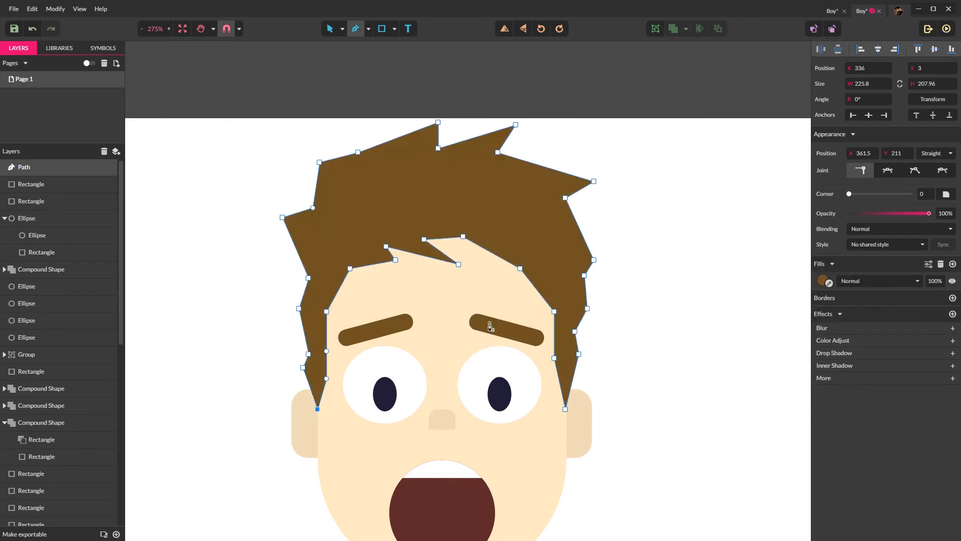
key("Escape")
Shrink the round open mouth slightly and shift it on the lower face
scroll(588, 326, "down", 8)
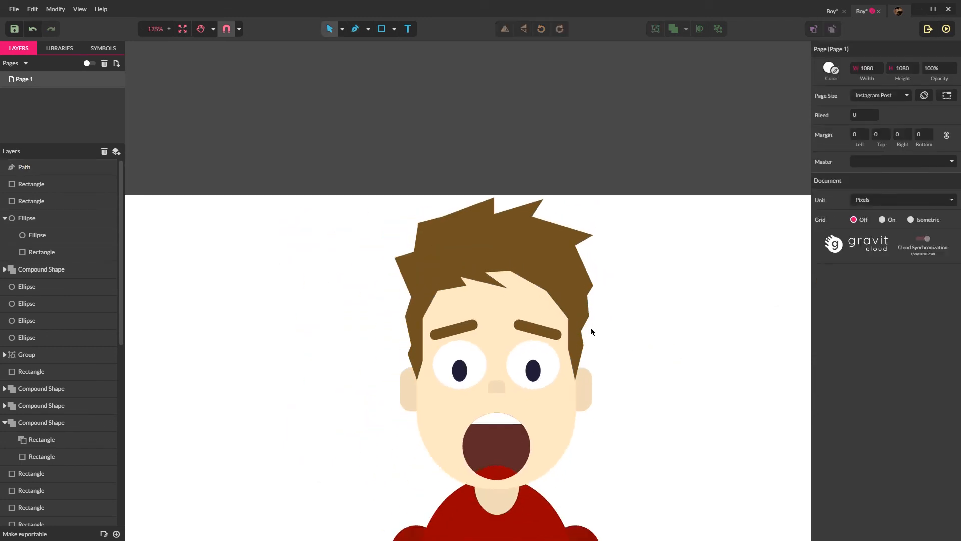
scroll(595, 331, "down", 5)
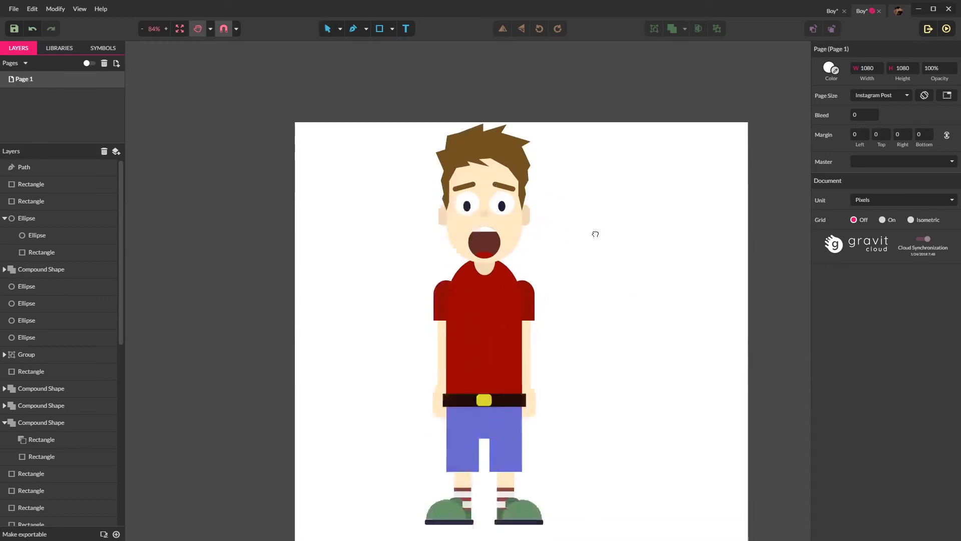
scroll(514, 227, "up", 10)
scroll(524, 230, "down", 6)
scroll(525, 233, "down", 2)
scroll(535, 236, "up", 7)
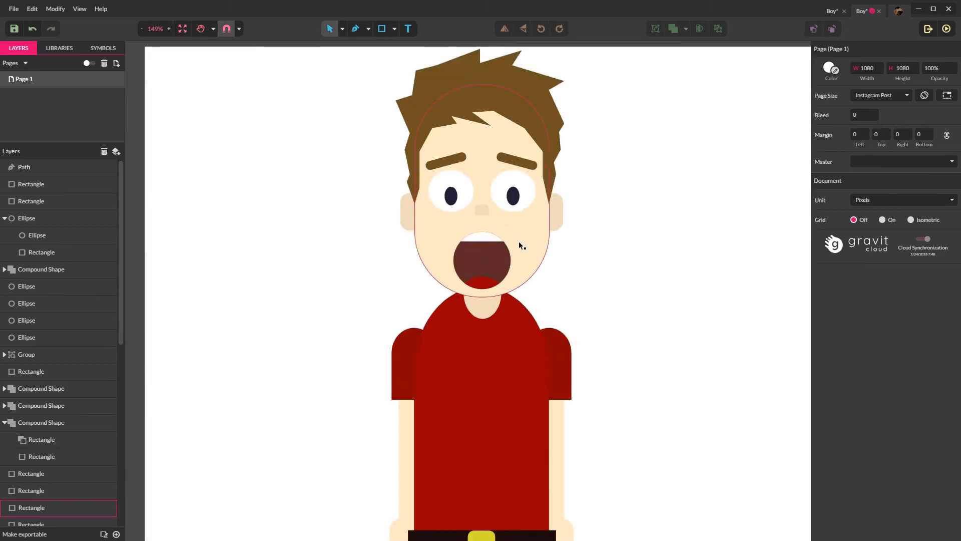
left_click(456, 254)
left_click_drag(507, 227, 496, 240)
left_click(631, 271)
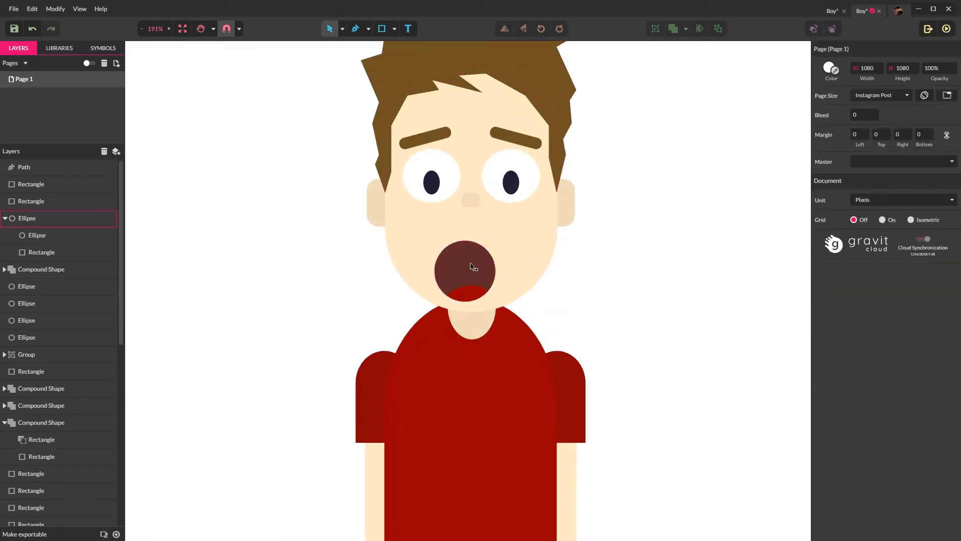
left_click(472, 267)
left_click(589, 272)
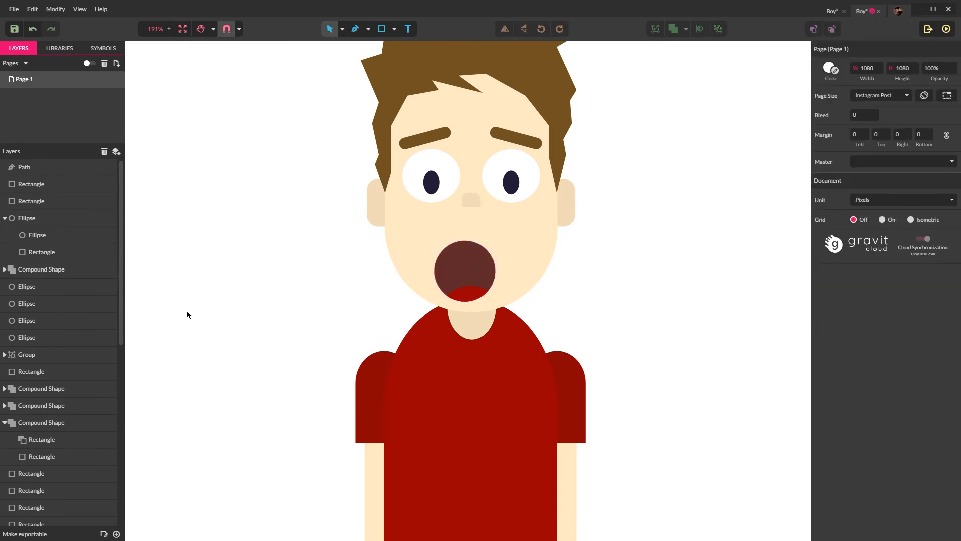
Draw a circle about 62 px across beside the face and fill it with the mouth's dark brown-red
key("r")
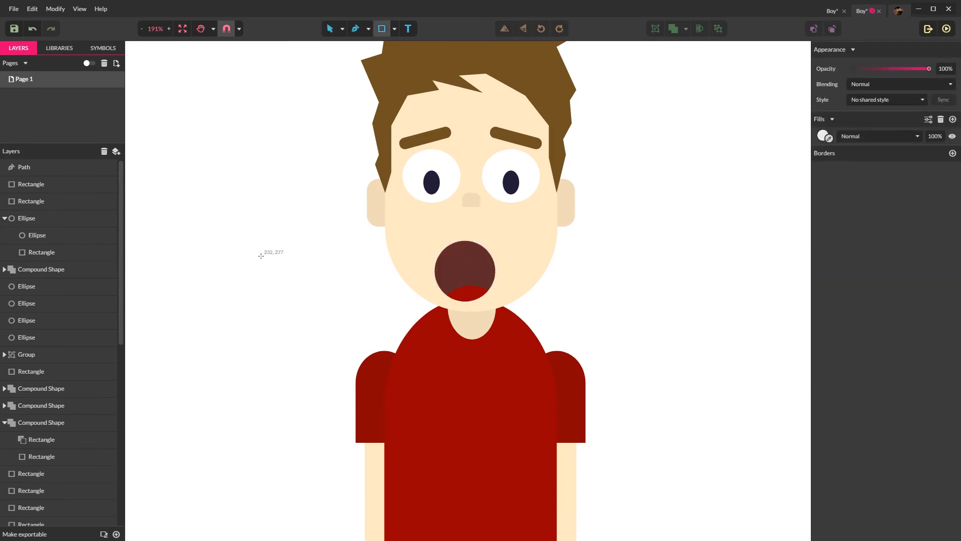
left_click_drag(239, 249, 323, 302)
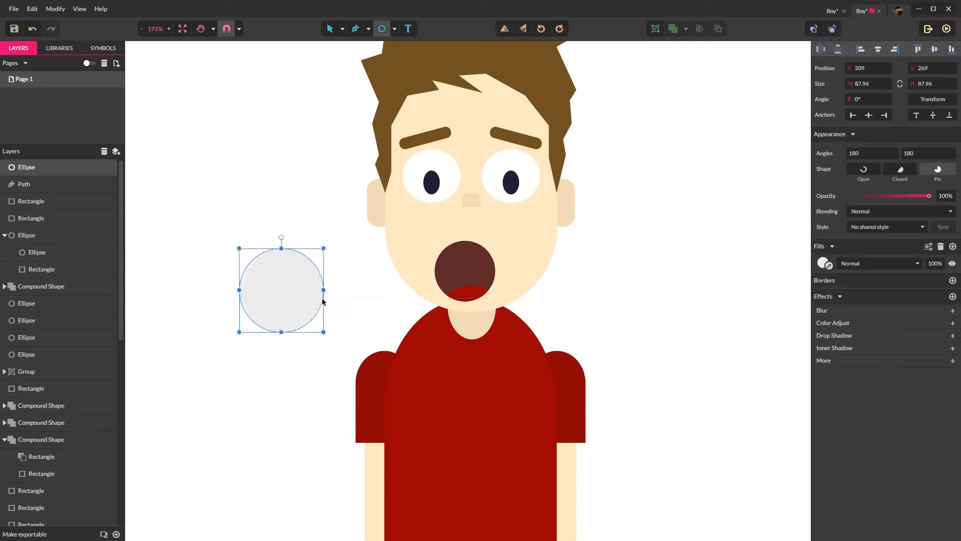
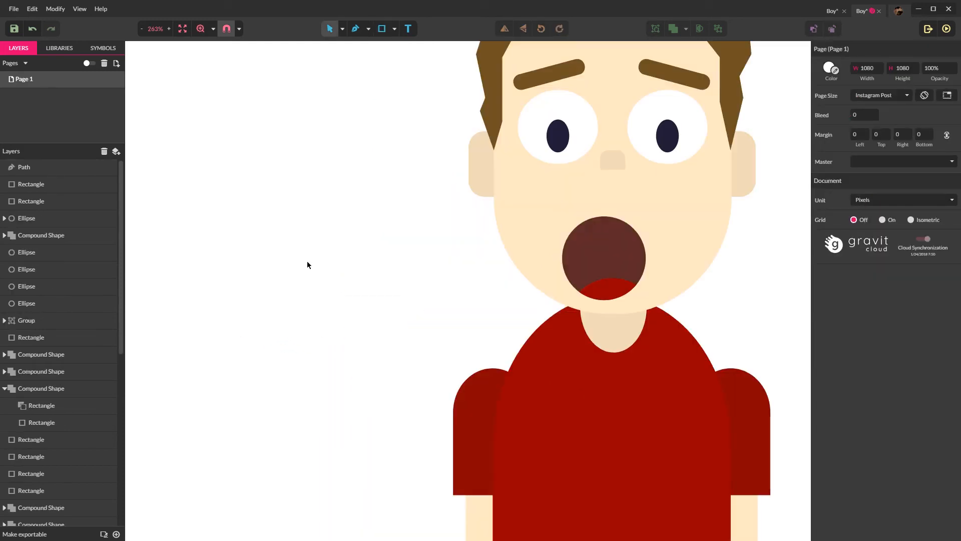
key("e")
left_click_drag(284, 231, 368, 281)
left_click_drag(295, 275, 359, 267)
left_click(829, 265)
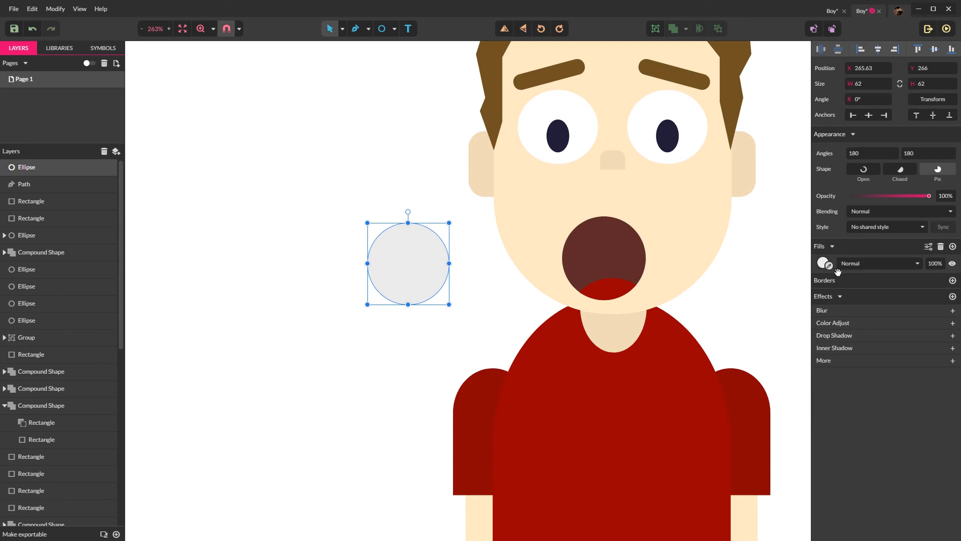
left_click(613, 245)
left_click(487, 257)
Delete the old mouth and move the new dark circle into its place, centred below the nose
left_click(610, 254)
key("Delete")
left_click_drag(408, 258, 607, 242)
left_click(744, 286)
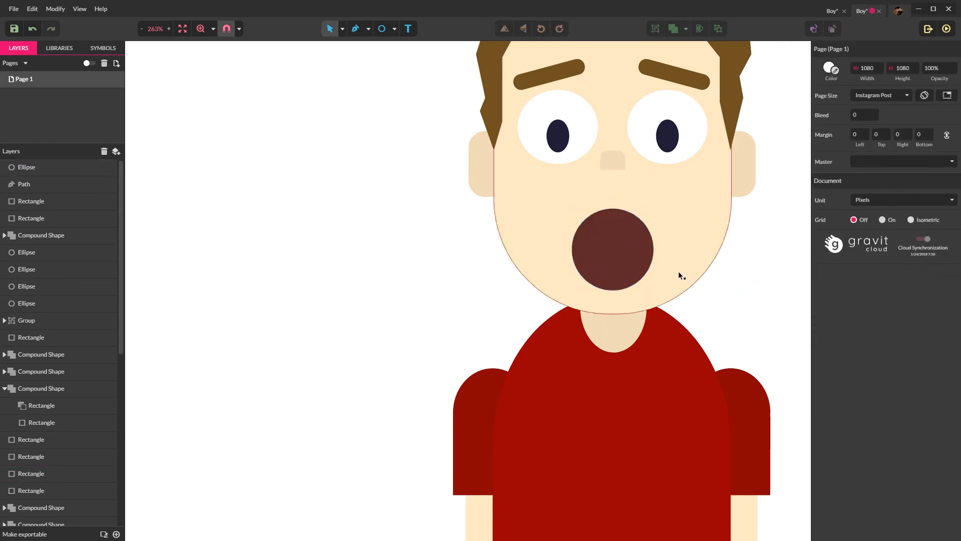
Subtract a rectangle about 113 by 32 px from the top of the mouth circle and convert the result to a path
left_click(628, 251)
key("r")
left_click_drag(544, 186, 694, 228)
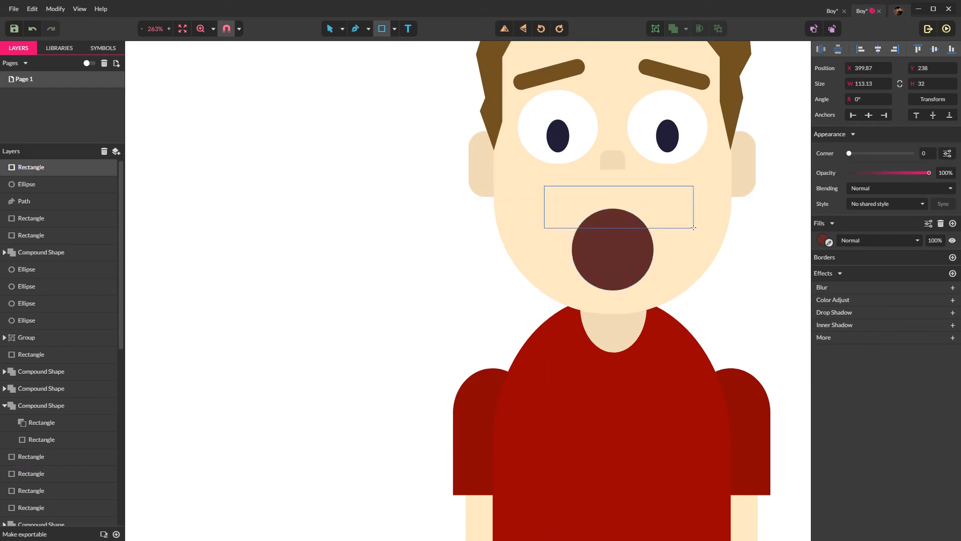
left_click(629, 262, "shift")
left_click(686, 30)
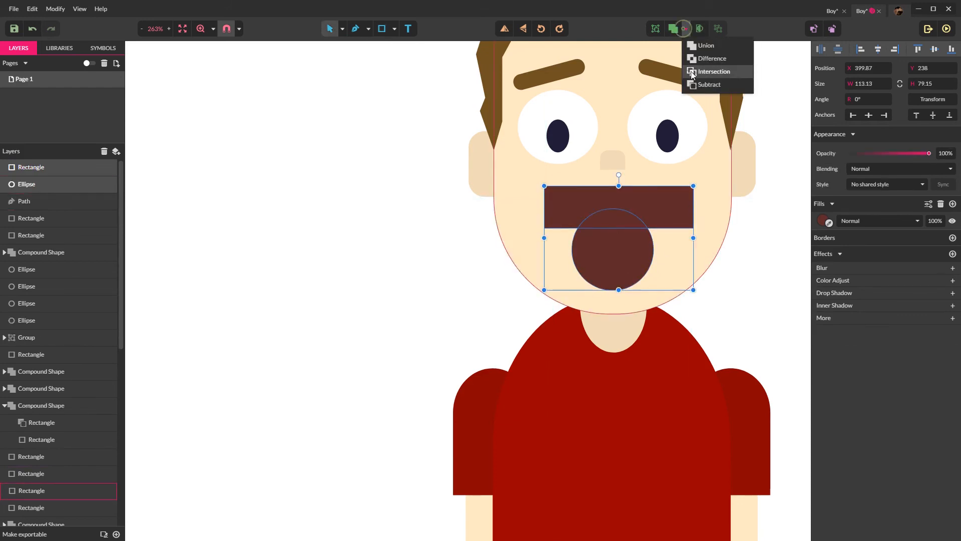
left_click(694, 84)
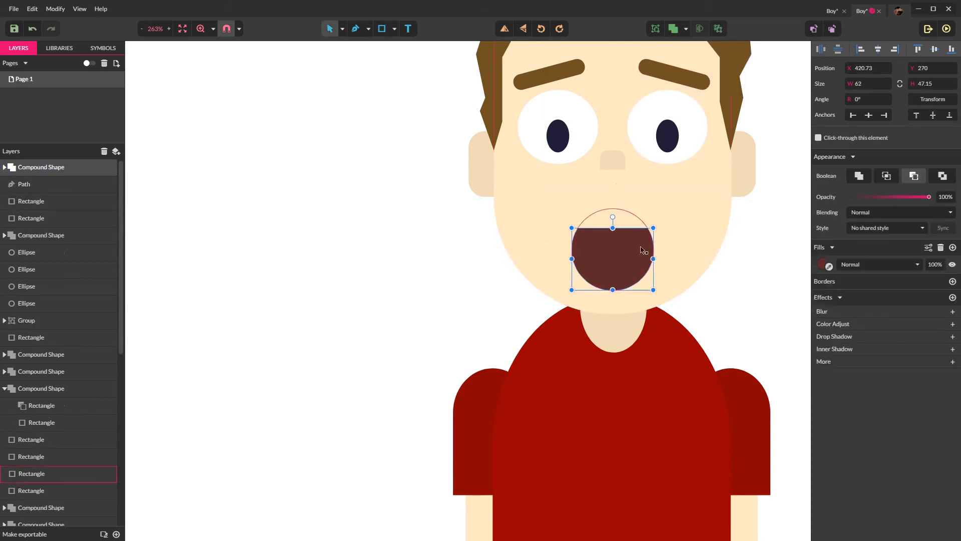
right_click(49, 169)
left_click(70, 282)
left_click(396, 211)
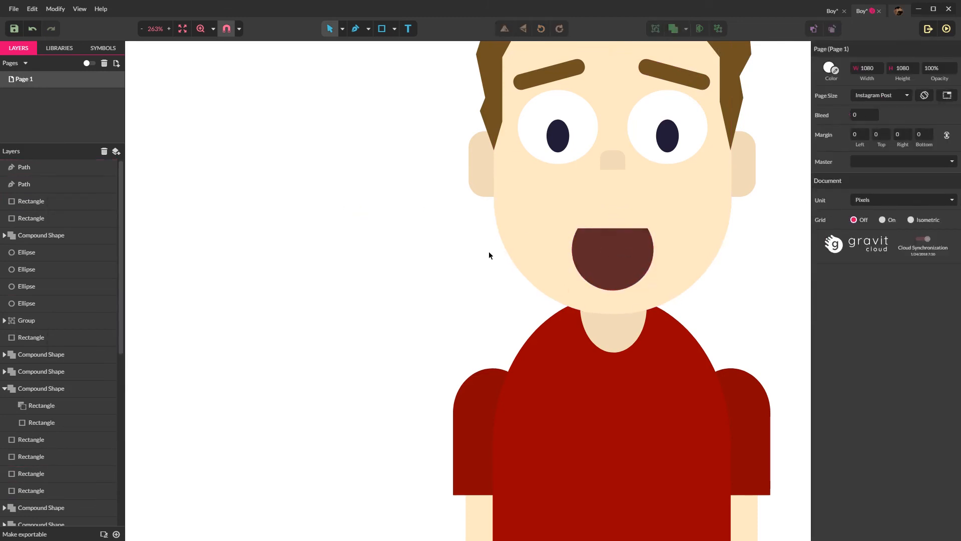
Draw a circle, fill it with the shirt's red, centre it over the mouth's lower edge and shrink it to about 48 px
key("e")
left_click_drag(507, 259, 587, 338)
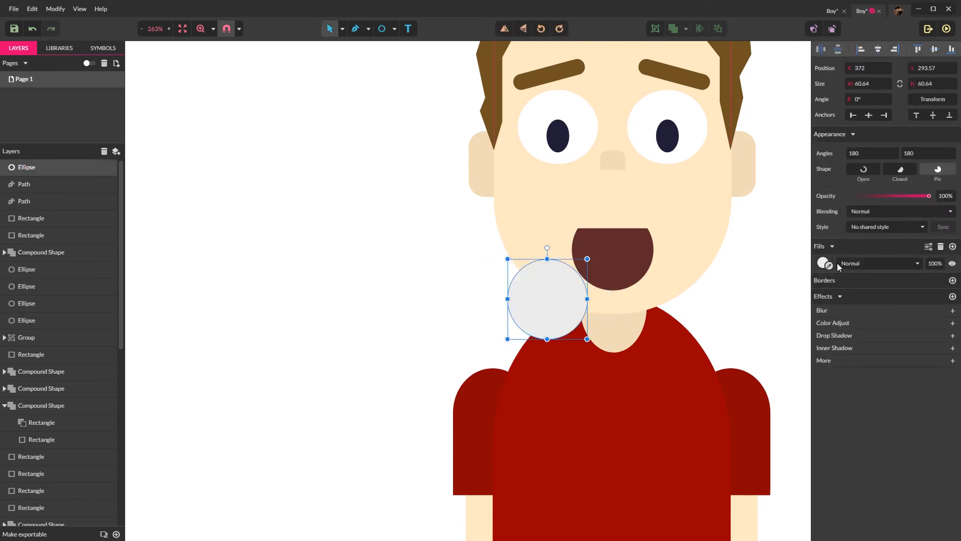
left_click(829, 268)
left_click(611, 403)
left_click_drag(549, 299, 613, 288)
left_click_drag(651, 248, 635, 265)
left_click_drag(614, 284, 623, 277)
Cut the red circle and paste it inside the mouth shape to form a clipped tongue
key("ctrl+x")
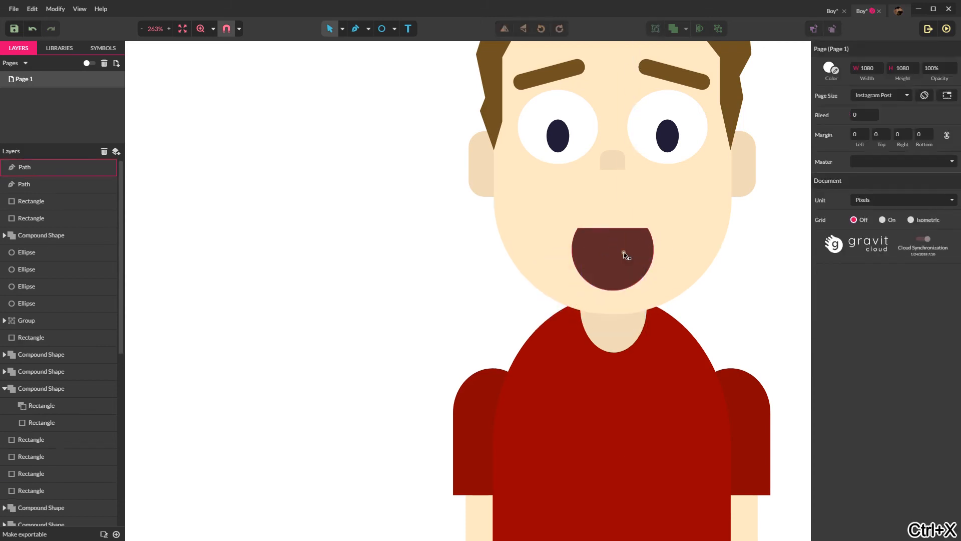
left_click(623, 251)
left_click(36, 9)
left_click(55, 125)
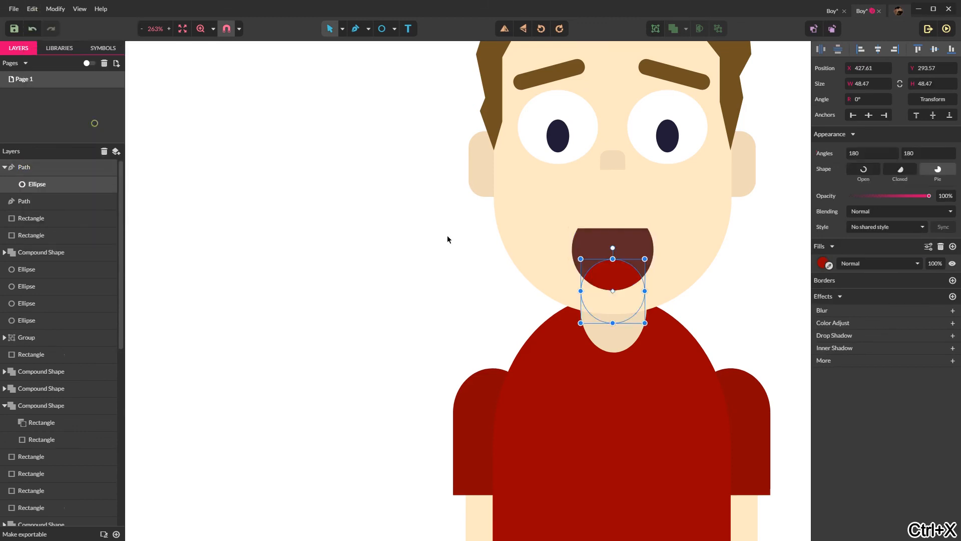
left_click(713, 297)
left_click(618, 268)
left_click(758, 298)
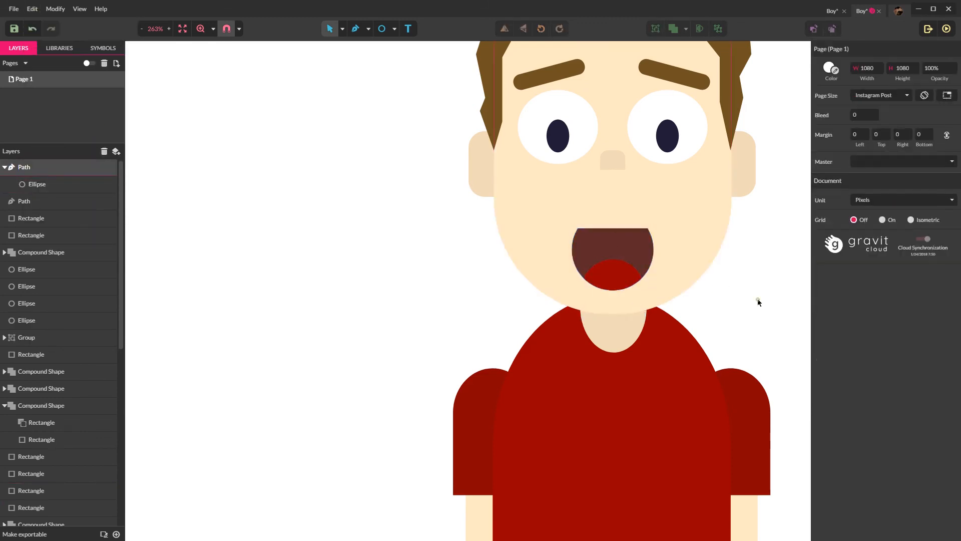
Draw a rectangle about 112 by 25 px across the mouth's upper edge and fill it white
key("r")
left_click_drag(539, 210, 687, 242)
left_click(823, 242)
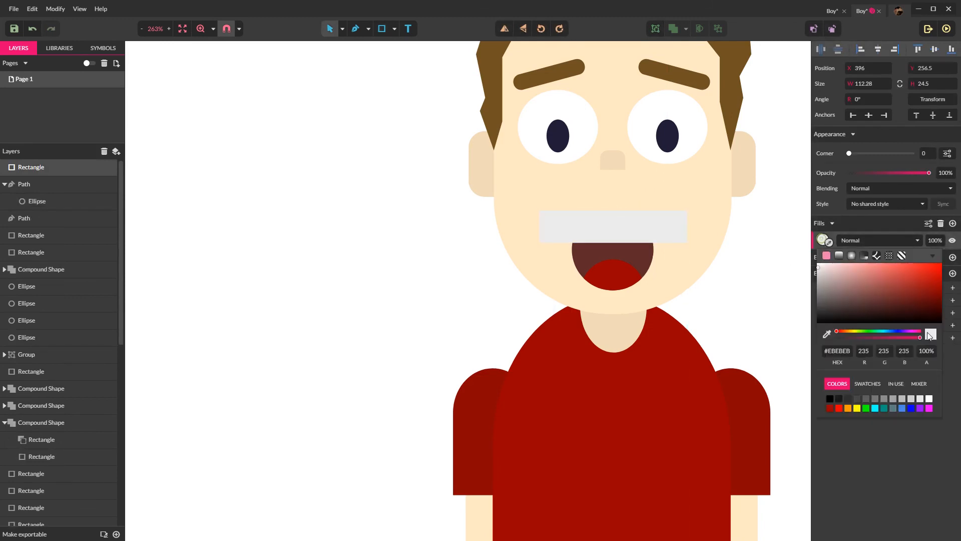
left_click(929, 401)
left_click(644, 237)
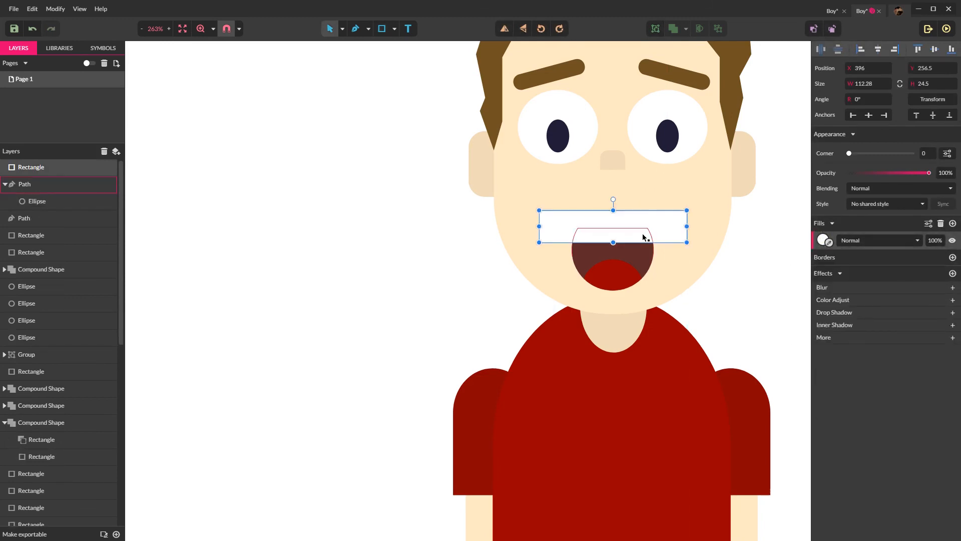
Cut the white rectangle and paste it inside the mouth shape to form the upper teeth
key("ctrl+x")
left_click(634, 234)
left_click(32, 9)
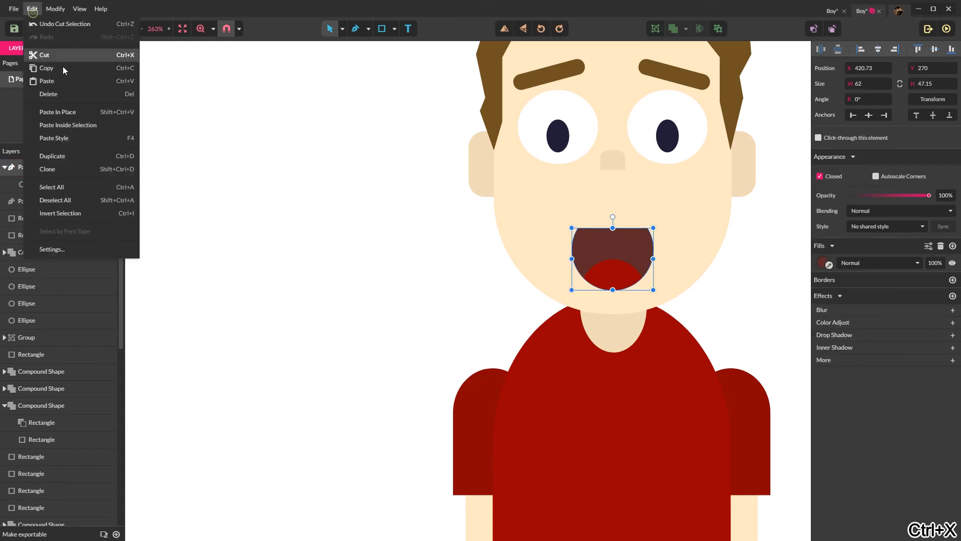
left_click(85, 124)
left_click(772, 306)
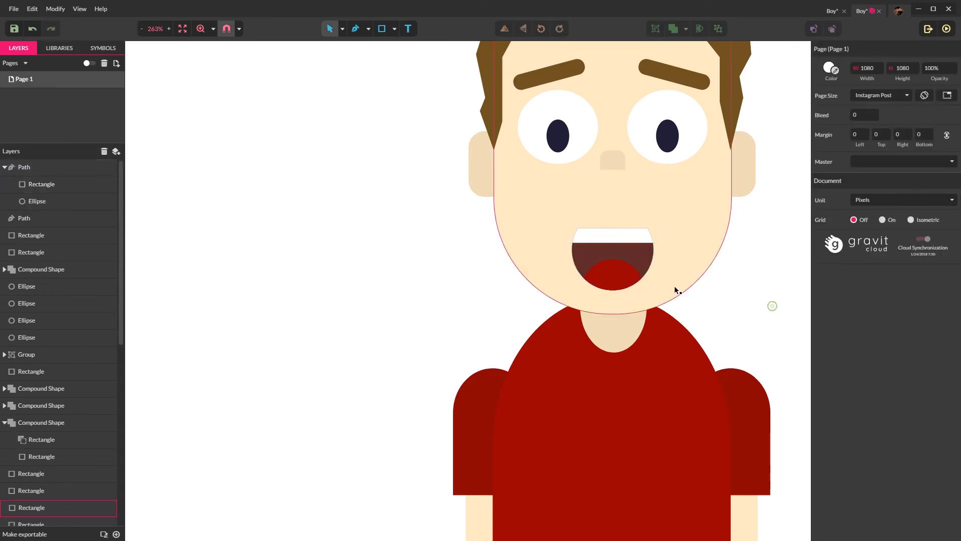
scroll(678, 287, "down", 5)
scroll(663, 223, "up", 6)
scroll(669, 220, "up", 2)
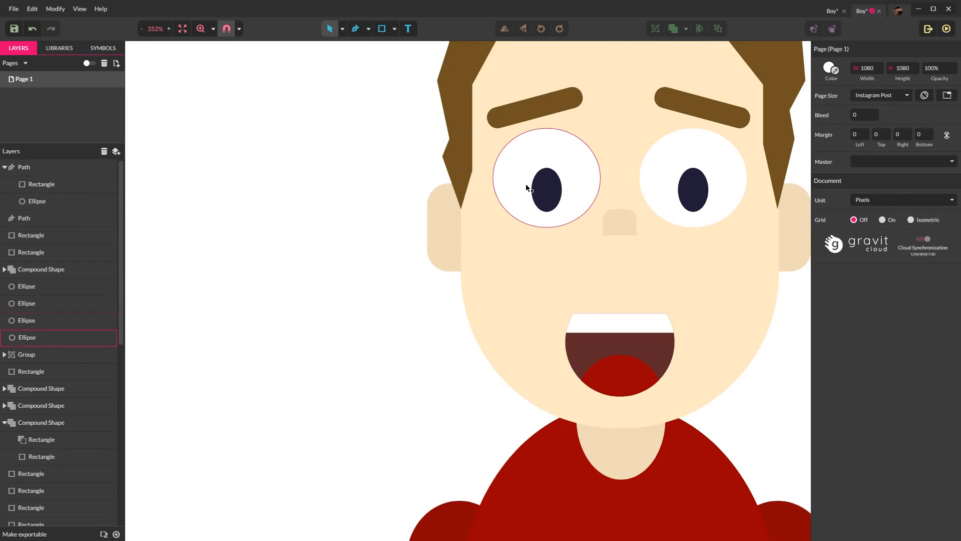
Scale both eyes with their pupils down together until each eye is about 50 by 46 px, and reposition them on the face
left_click(555, 189)
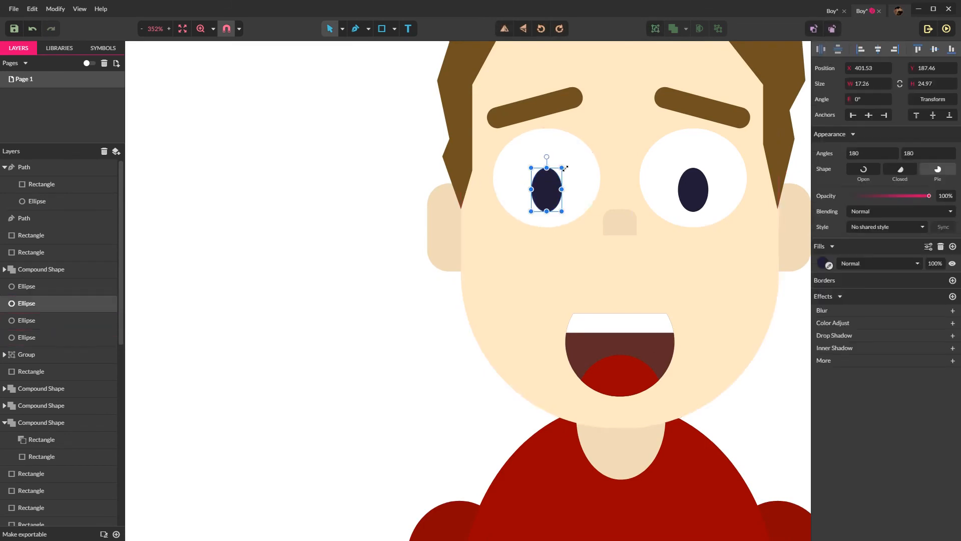
left_click(414, 136)
left_click_drag(393, 117, 609, 233)
left_click_drag(805, 117, 630, 236)
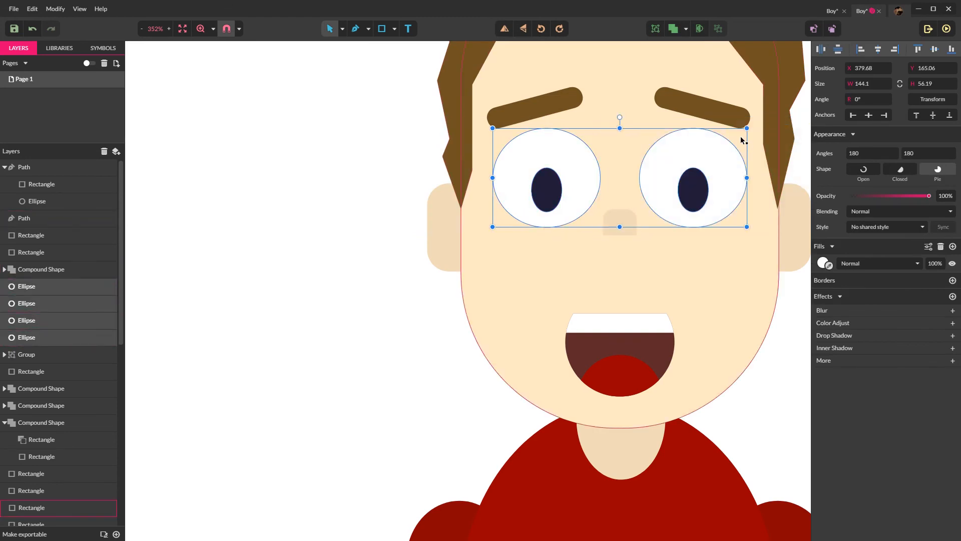
left_click_drag(747, 129, 702, 146)
left_click_drag(639, 193, 673, 191)
left_click(358, 160)
Shrink the left eye's pupil to about 11 by 16 px and move the whole left eye slightly up and outward
left_click(557, 196)
left_click_drag(569, 180, 563, 187)
left_click_drag(557, 199, 561, 202)
left_click_drag(398, 141, 594, 223)
left_click_drag(584, 189, 562, 183)
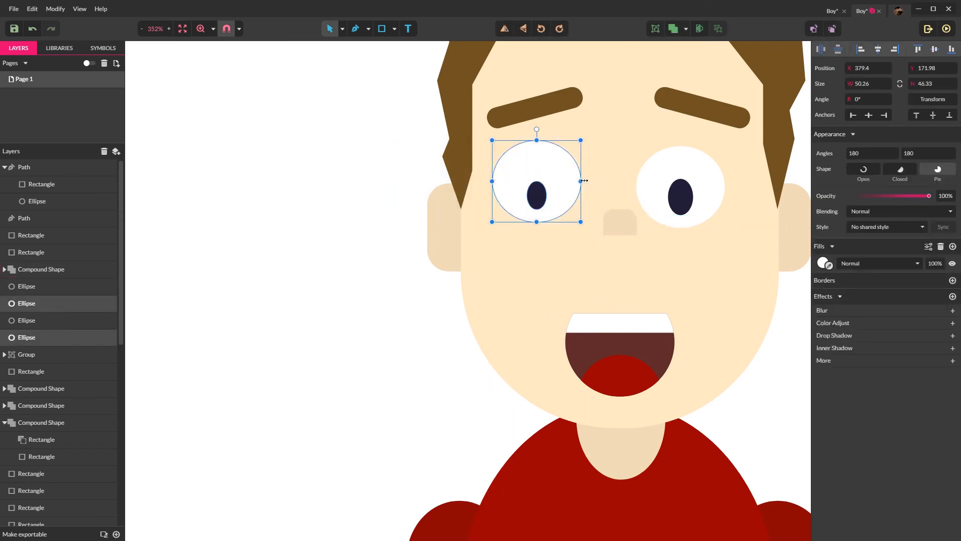
Move the left pupil up so it sits at the centre of its white eyeball
left_click(389, 140)
left_click(541, 199)
left_click_drag(540, 199, 540, 187)
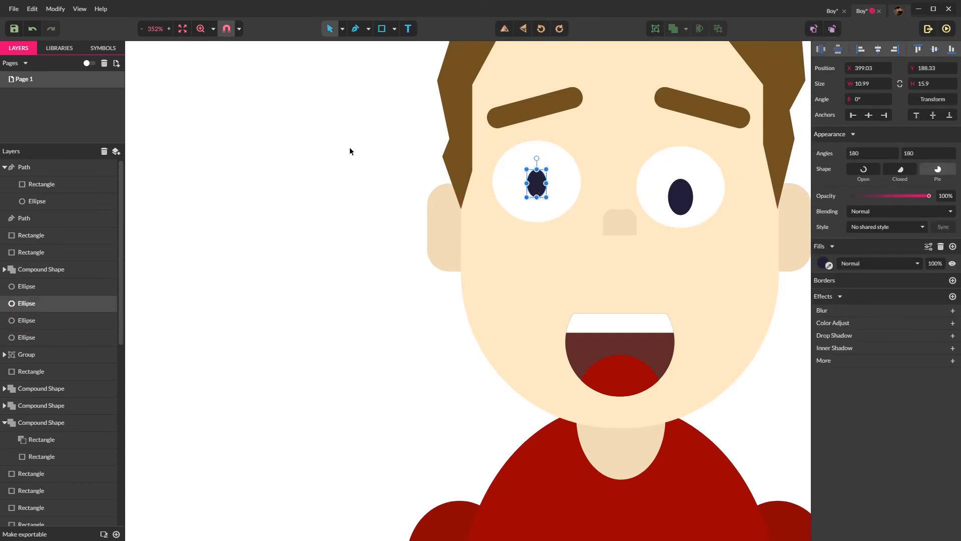
left_click(350, 151)
Delete the right eye's pupil and its white ellipse
key("space")
left_click_drag(720, 202, 521, 232)
left_click(487, 219)
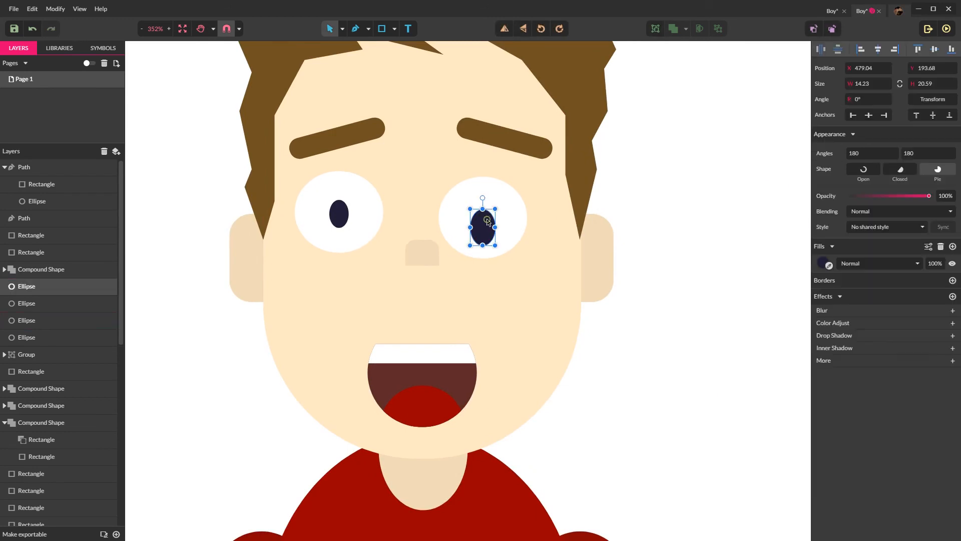
key("Delete")
left_click(488, 222)
key("Delete")
Duplicate the left eye with its pupil, place the copy under the right eyebrow and centre the pair on the face
left_click_drag(339, 216, 395, 266)
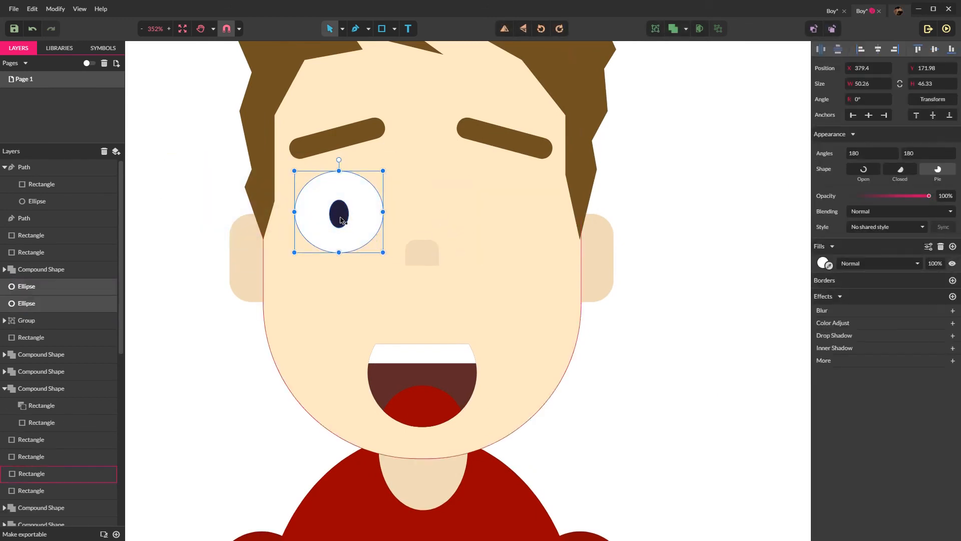
key("ctrl+v")
left_click_drag(337, 215, 505, 214)
left_click_drag(196, 174, 416, 258)
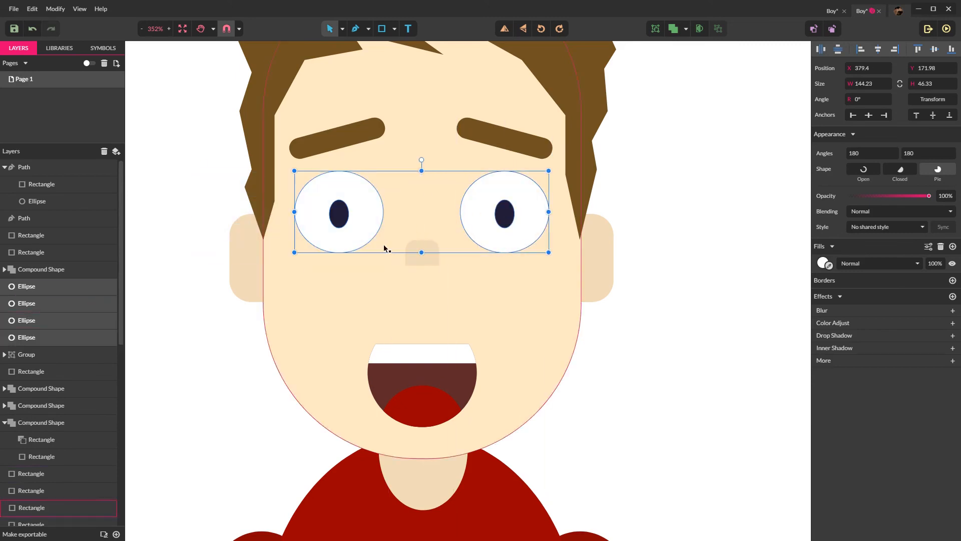
left_click_drag(509, 221, 508, 221)
left_click(662, 329)
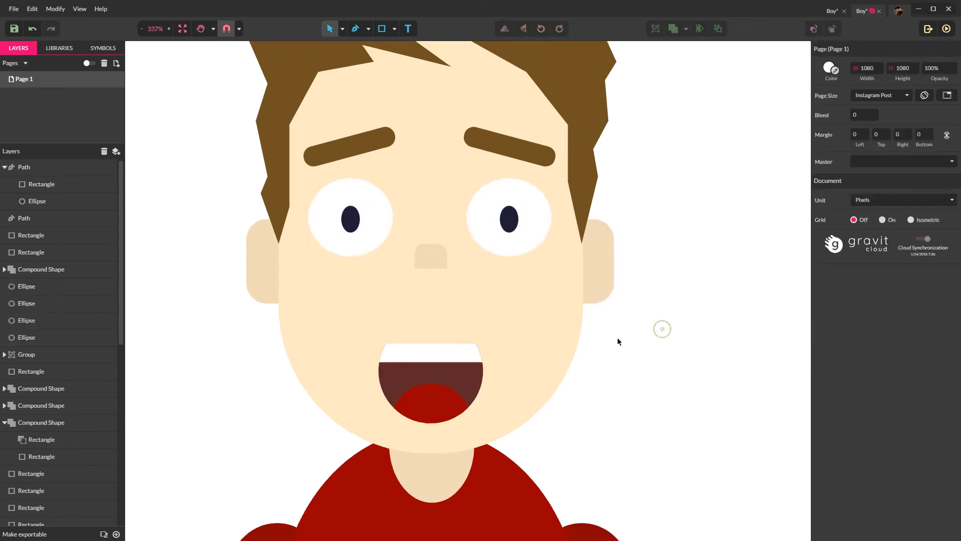
Move the left eye and the right eye slightly inward, closer to the nose
scroll(621, 343, "down", 2)
scroll(628, 348, "down", 4)
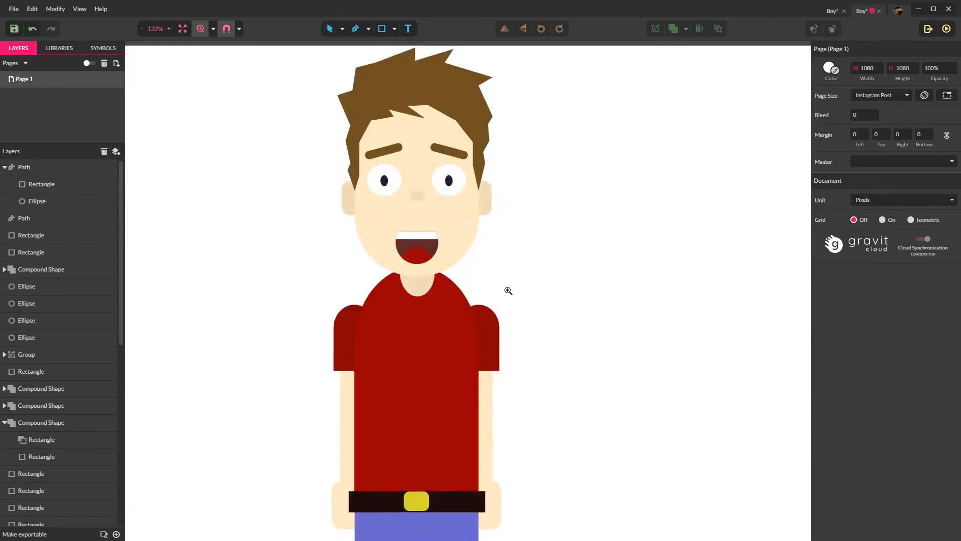
scroll(464, 265, "up", 1)
scroll(467, 276, "down", 2)
key("space")
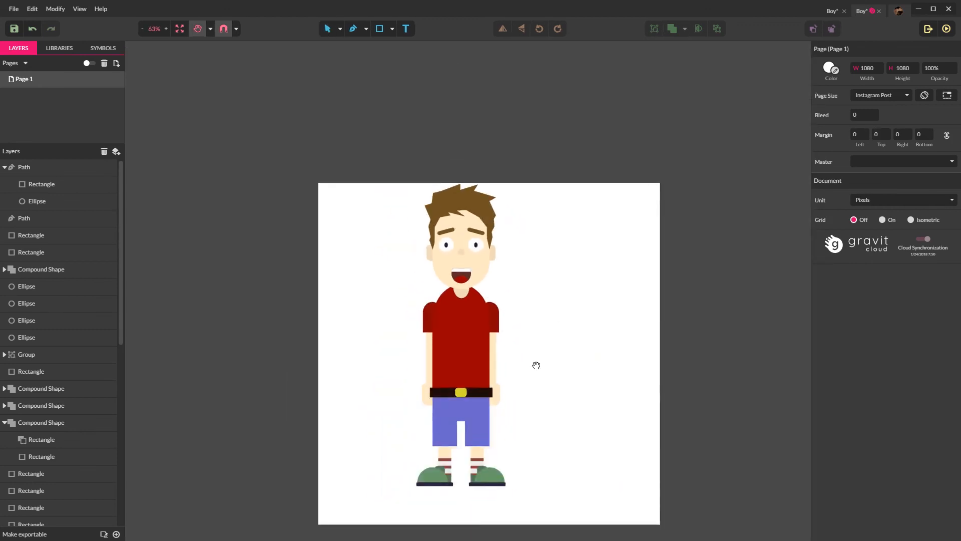
left_click_drag(533, 361, 535, 308)
scroll(494, 253, "up", 1)
scroll(433, 176, "up", 8)
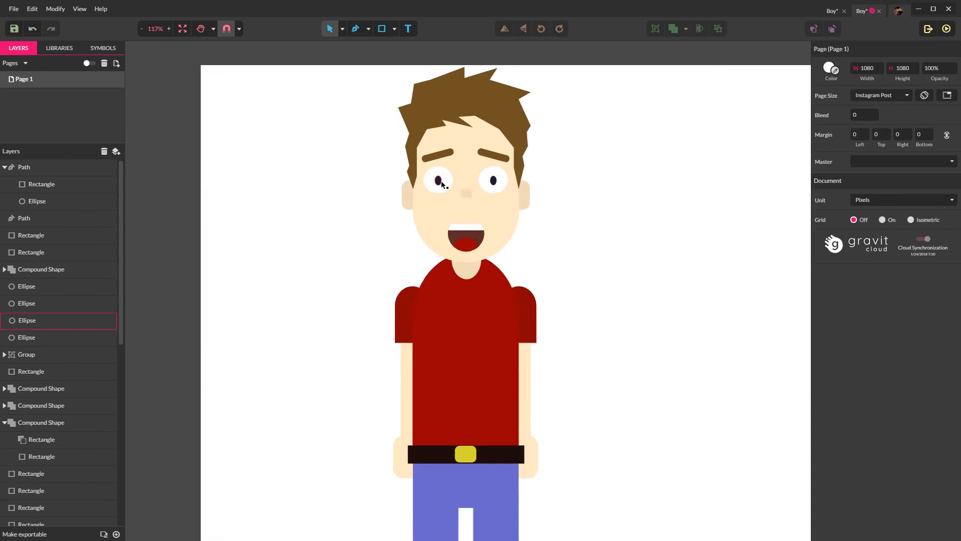
left_click_drag(304, 131, 482, 222)
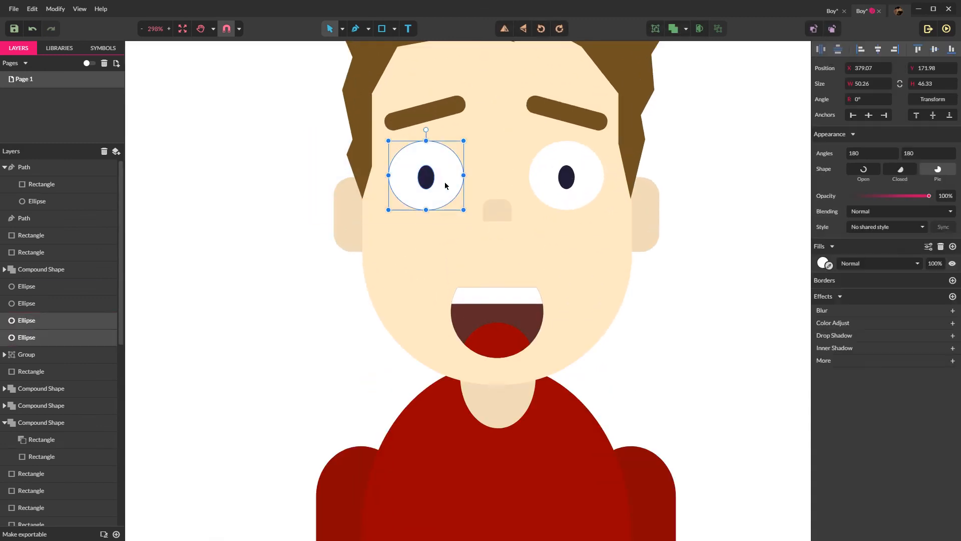
left_click_drag(429, 182, 439, 183)
left_click_drag(682, 139, 519, 211)
left_click_drag(563, 187, 559, 181)
left_click(722, 242)
Save the document
scroll(552, 299, "down", 4)
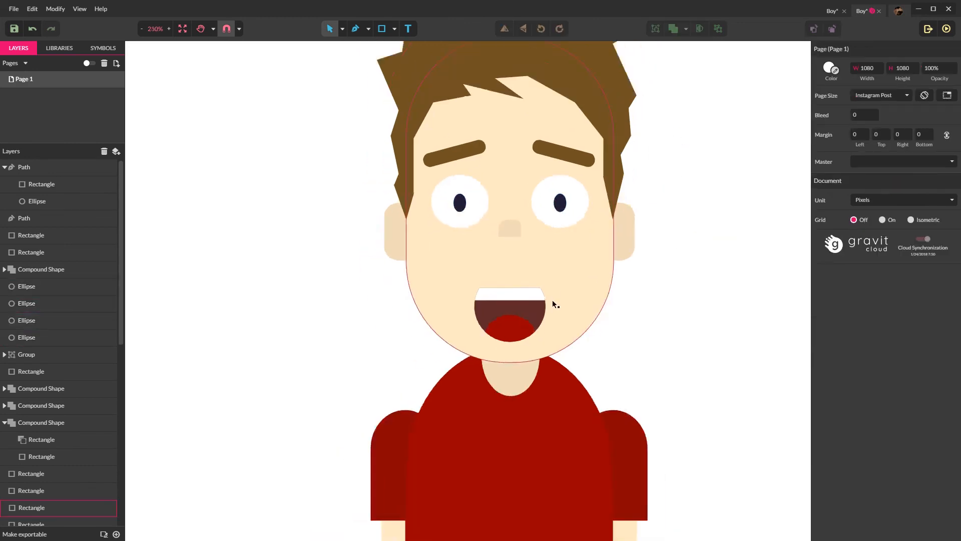
scroll(566, 317, "down", 1)
key("ctrl+s")
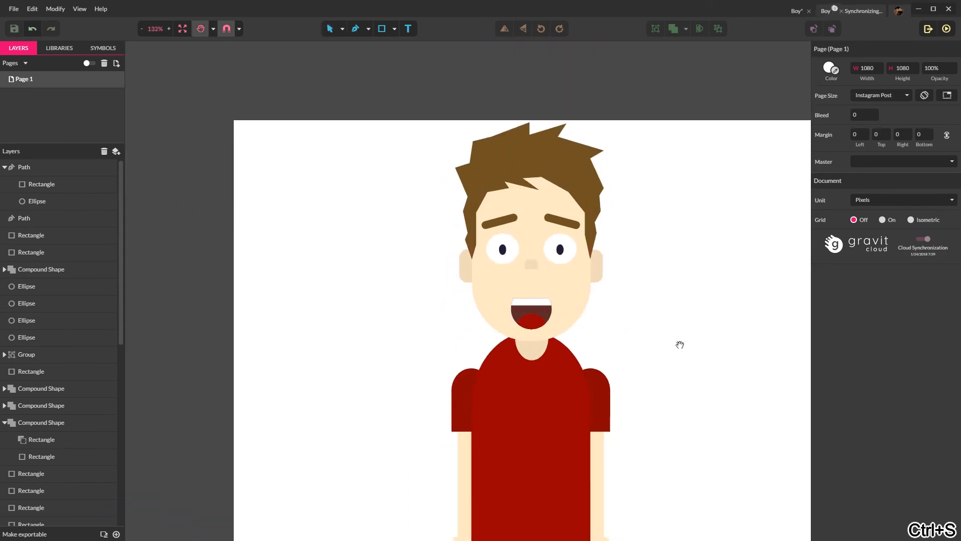
Try to scale the whole character up to about 306 by 1037 px
scroll(608, 241, "down", 4)
left_click_drag(423, 106, 622, 432)
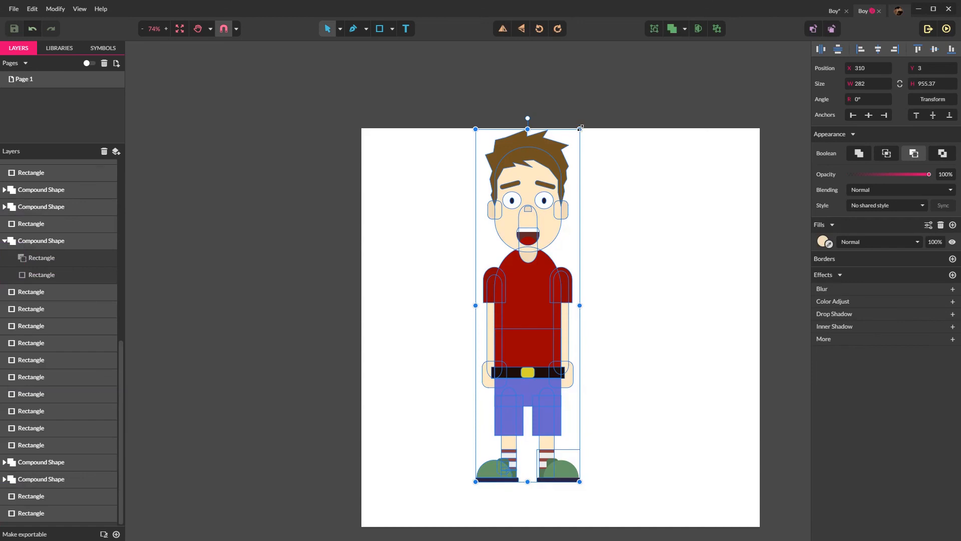
left_click_drag(581, 128, 596, 115)
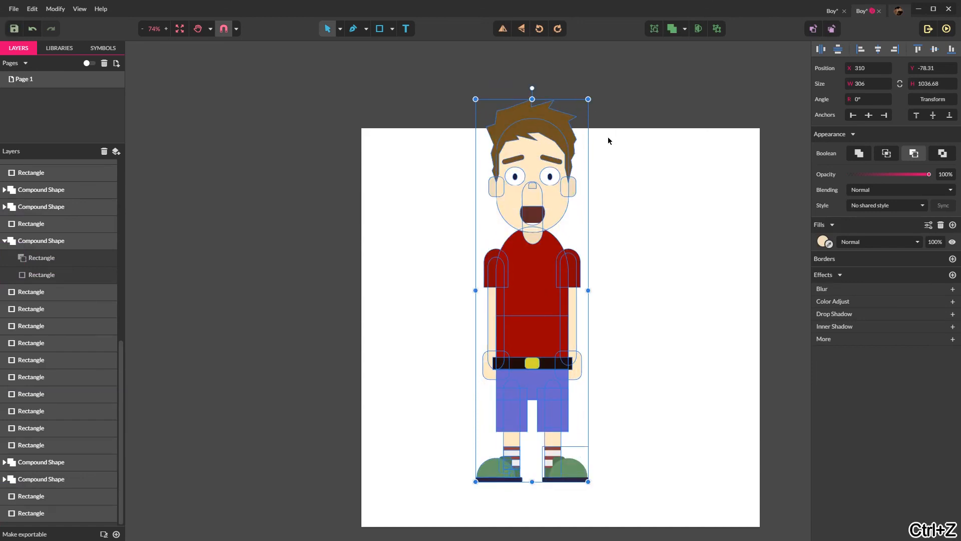
key("ctrl+z")
Select all the character's shapes and move them together to the centre of the page
left_click_drag(415, 90, 611, 462)
left_click_drag(530, 311, 562, 319)
left_click(666, 379)
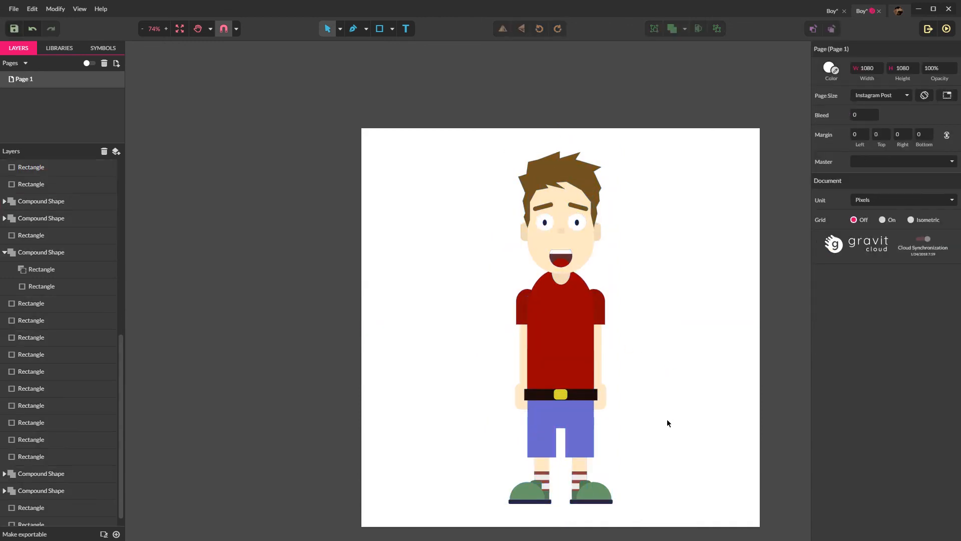
Draw a flat ellipse about 462 by 41 px across the shoe soles and fill it with the belt's dark colour
scroll(661, 438, "up", 5)
scroll(646, 401, "down", 3)
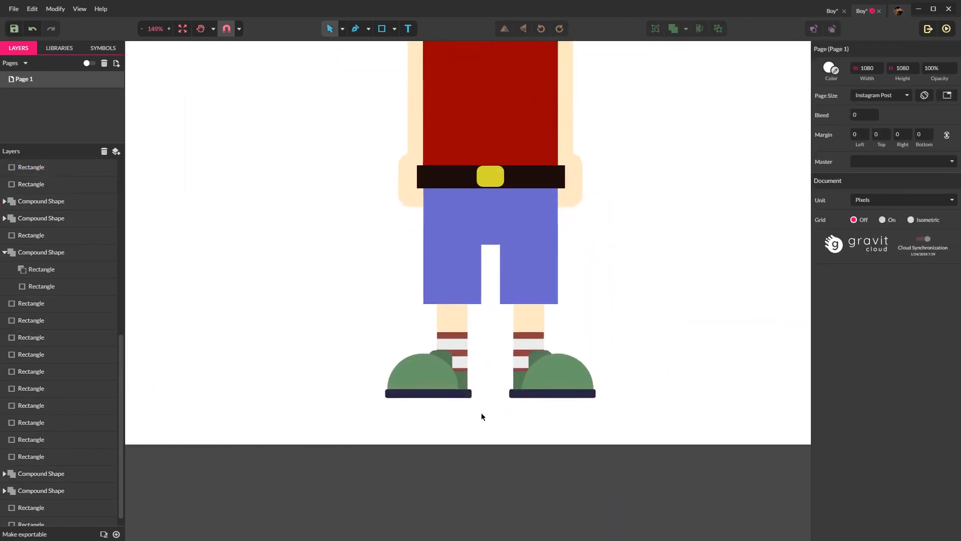
key("e")
left_click_drag(328, 382, 685, 394)
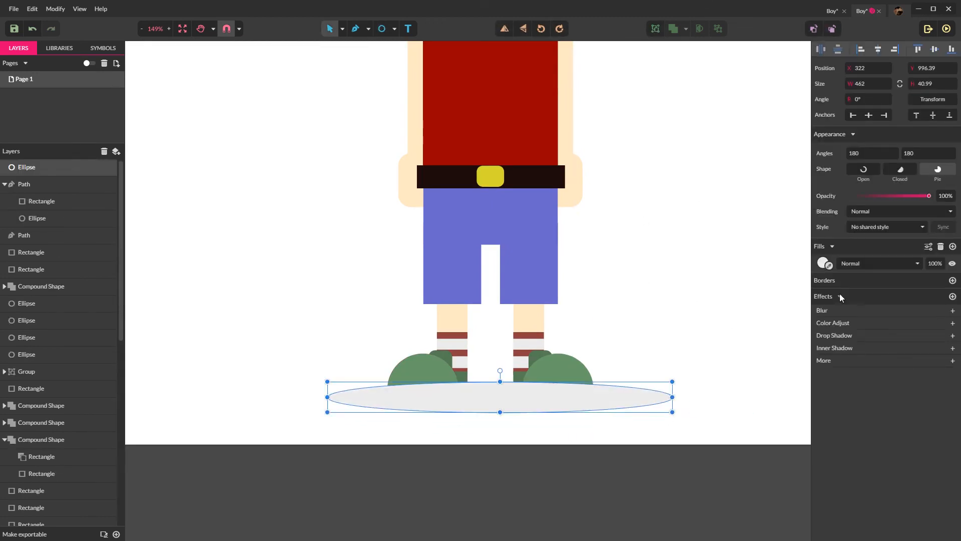
left_click(829, 267)
left_click(526, 170)
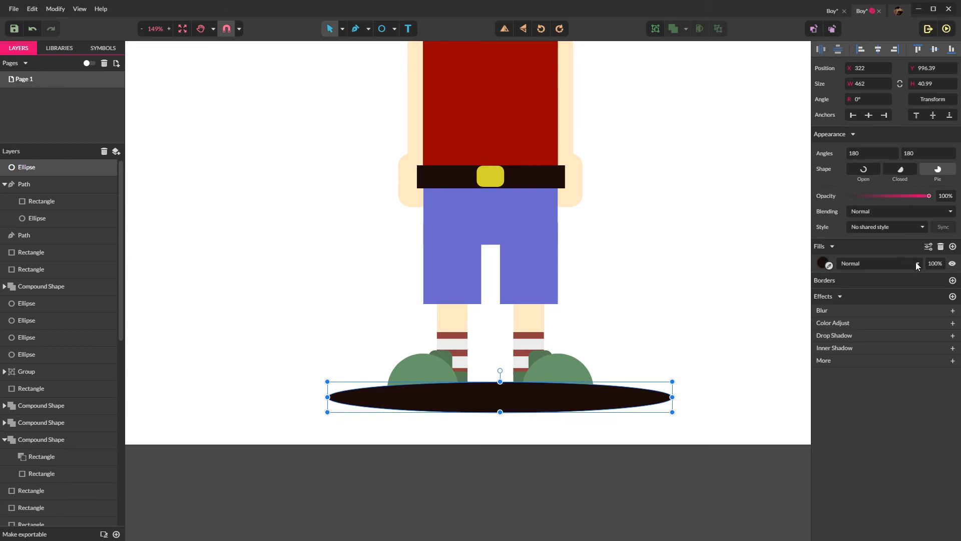
Set the ellipse's fill opacity to 20%, send it behind all shapes and centre it under the shoes as a ground shadow
left_click(943, 265)
type("20")
key("Return")
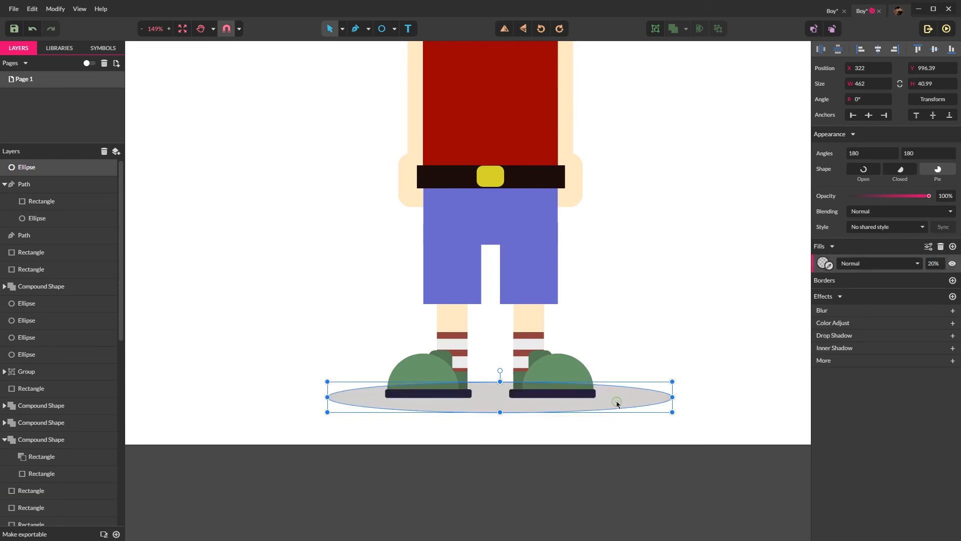
key("ctrl+shift+Down")
left_click_drag(498, 403, 482, 402)
left_click(600, 343)
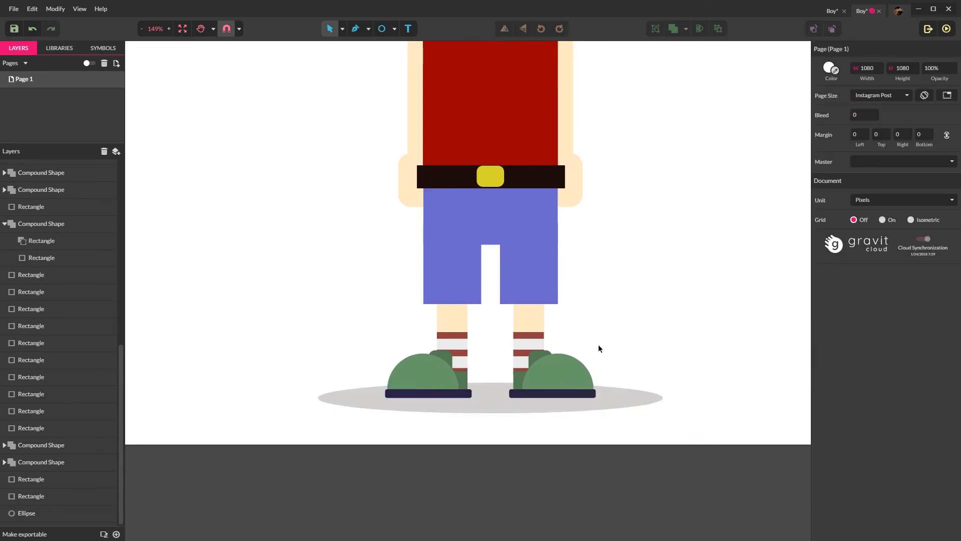
Try cyan, teal and blue page backgrounds and settle on a medium grey
scroll(602, 356, "down", 5)
left_click_drag(645, 271, 624, 275)
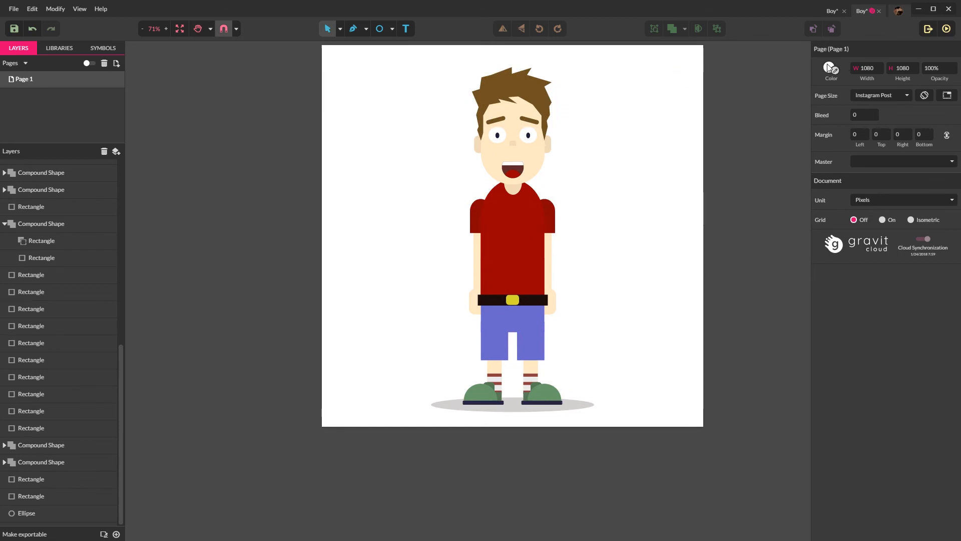
left_click(828, 67)
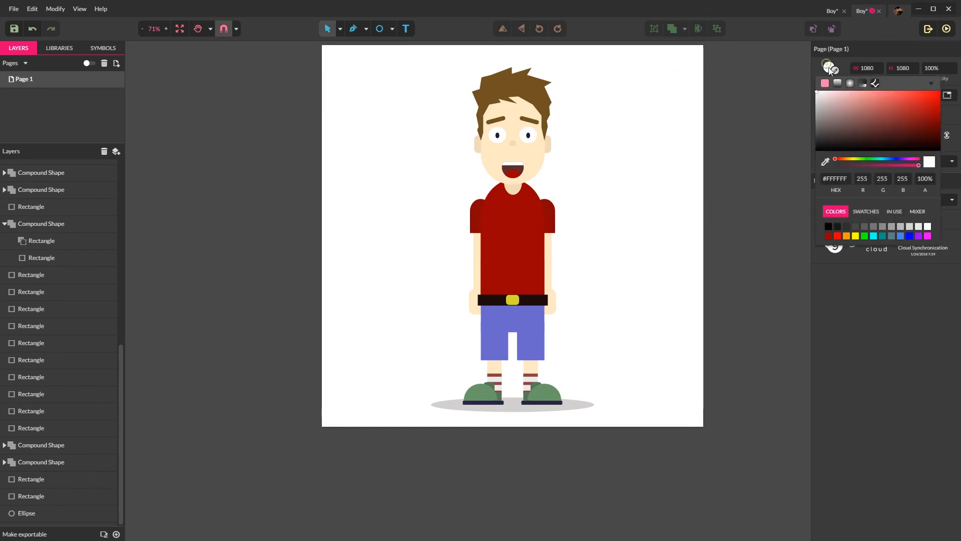
left_click(874, 237)
left_click(883, 238)
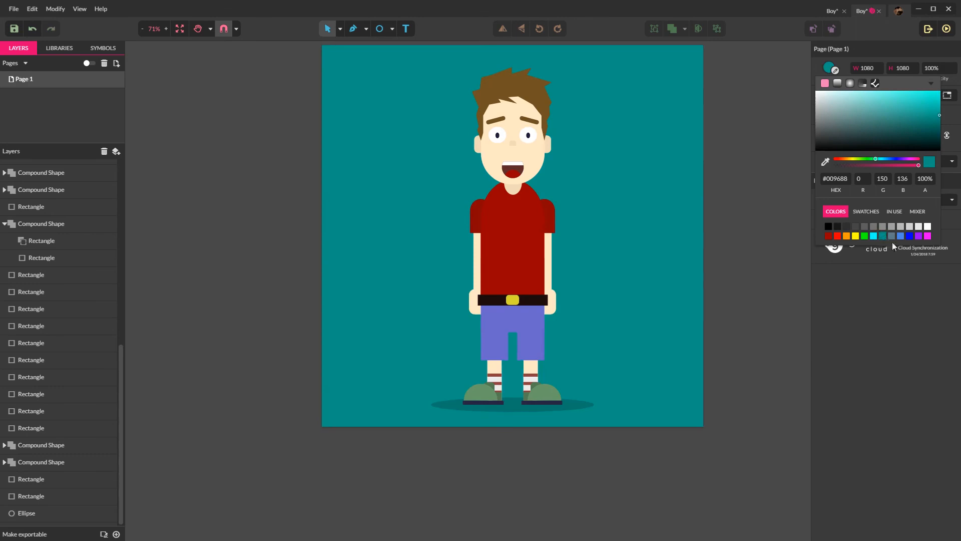
left_click(901, 237)
left_click(864, 228)
left_click(874, 227)
left_click(746, 227)
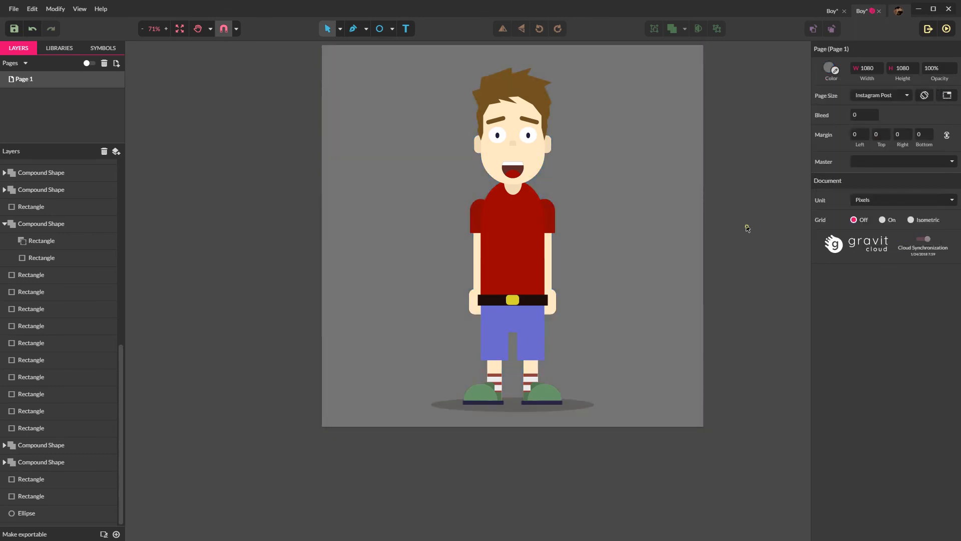
Examine the whole character against the grey background, from the hair down to the shoes and shadow
key("space")
left_click_drag(745, 202, 704, 267)
scroll(429, 279, "up", 1)
scroll(429, 279, "up", 3)
scroll(434, 281, "down", 3)
scroll(473, 209, "down", 2)
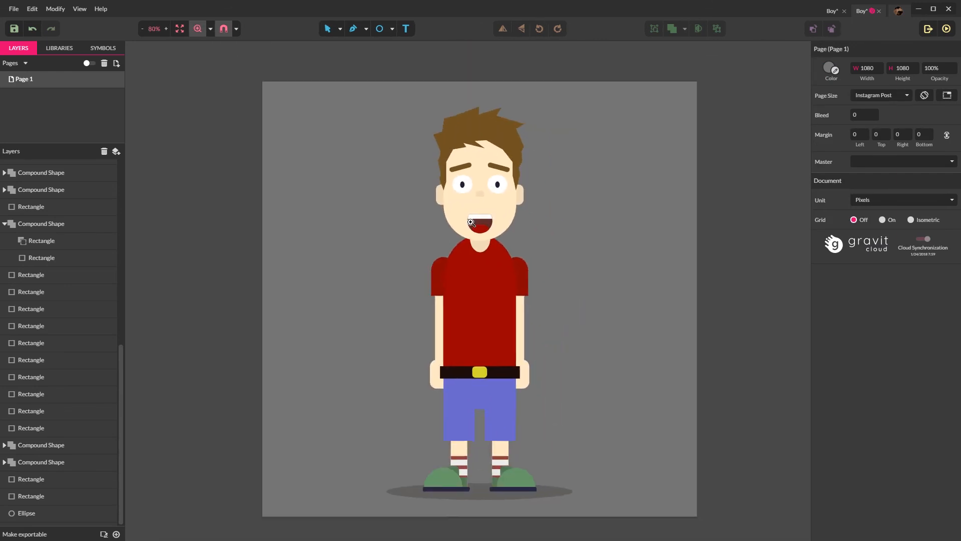
scroll(455, 328, "up", 4)
key("space")
scroll(634, 355, "down", 3)
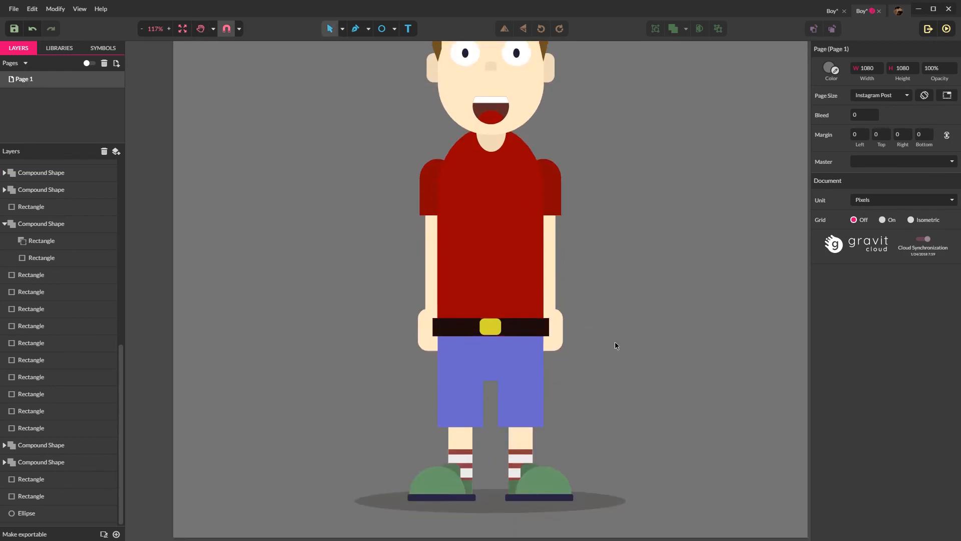
scroll(515, 366, "up", 3)
scroll(519, 370, "down", 3)
key("space")
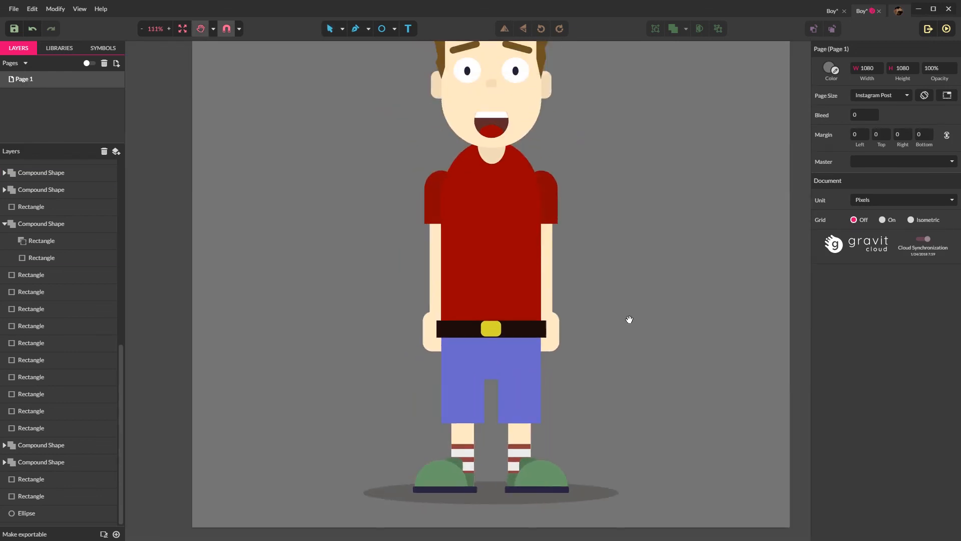
scroll(626, 320, "up", 4)
scroll(613, 261, "down", 1)
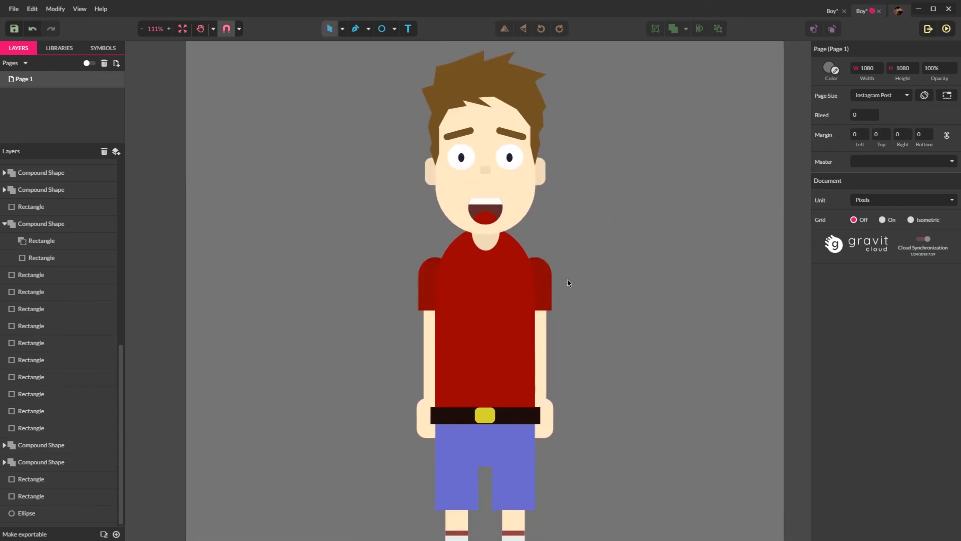
Rotate the character's left-hand sleeve so it points outward and slightly upward, and refit it to the shoulder
left_click(428, 353)
left_click(420, 292)
left_click_drag(436, 245, 481, 302)
mouse_move(434, 281)
left_mouse_down()
mouse_move(431, 253)
mouse_move(431, 265)
left_mouse_up()
Pull the bare arm out from that sleeve, shorten it, rotate it to -114° and place it beyond the sleeve opening
left_click_drag(428, 322, 363, 272)
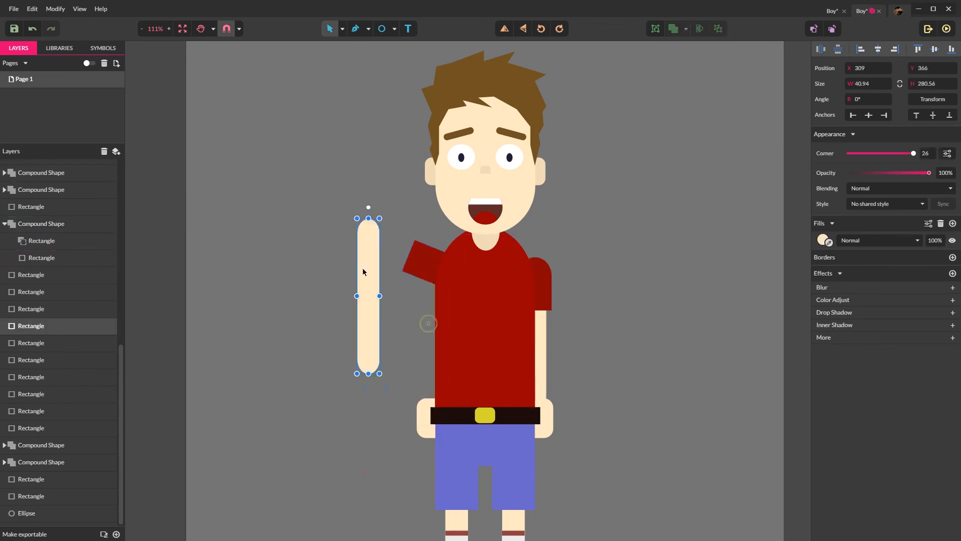
left_click_drag(368, 222, 467, 301)
scroll(395, 278, "up", 2)
left_click_drag(392, 265, 257, 149)
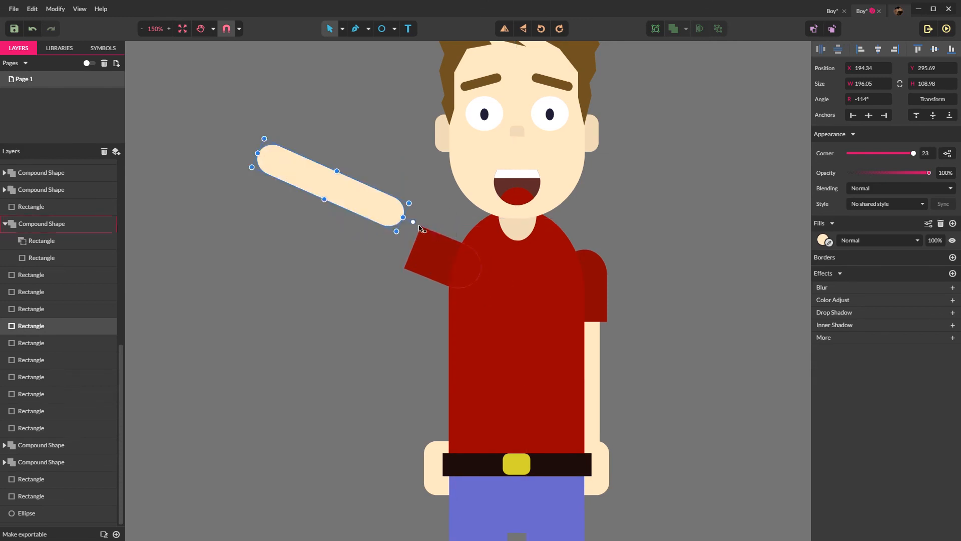
Duplicate the arm piece, tuck one behind the sleeve as the upper arm and angle the other steeply upward from the elbow as the forearm
key("ctrl+z")
key("ctrl+v")
left_click_drag(387, 237, 307, 200)
left_click_drag(445, 260, 420, 306)
left_click_drag(380, 237, 353, 202)
left_click(330, 231)
scroll(386, 229, "up", 3)
left_click(307, 200)
scroll(391, 232, "up", 3)
left_click(291, 203)
scroll(280, 216, "down", 4)
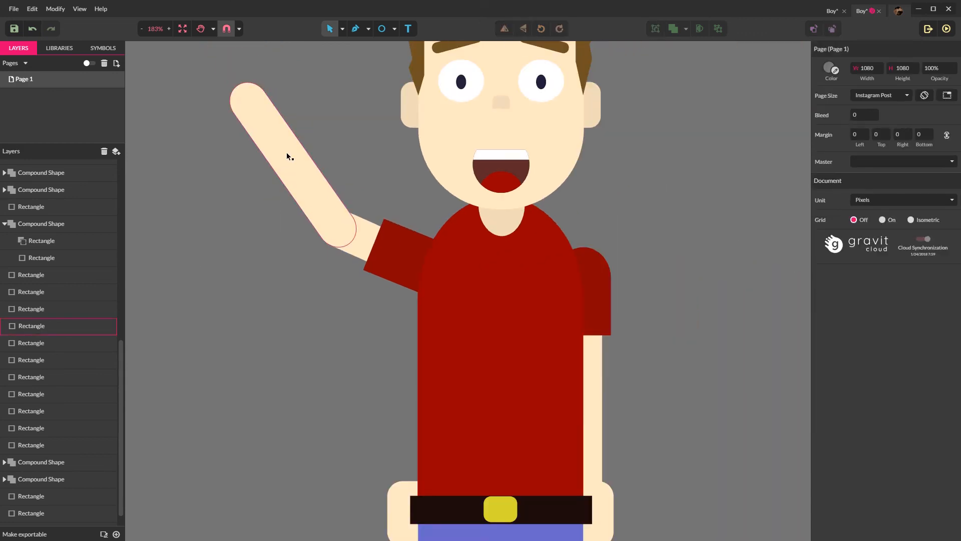
Shorten the raised forearm from its upper end
left_click(286, 152)
left_click_drag(238, 86, 266, 146)
left_click(243, 230)
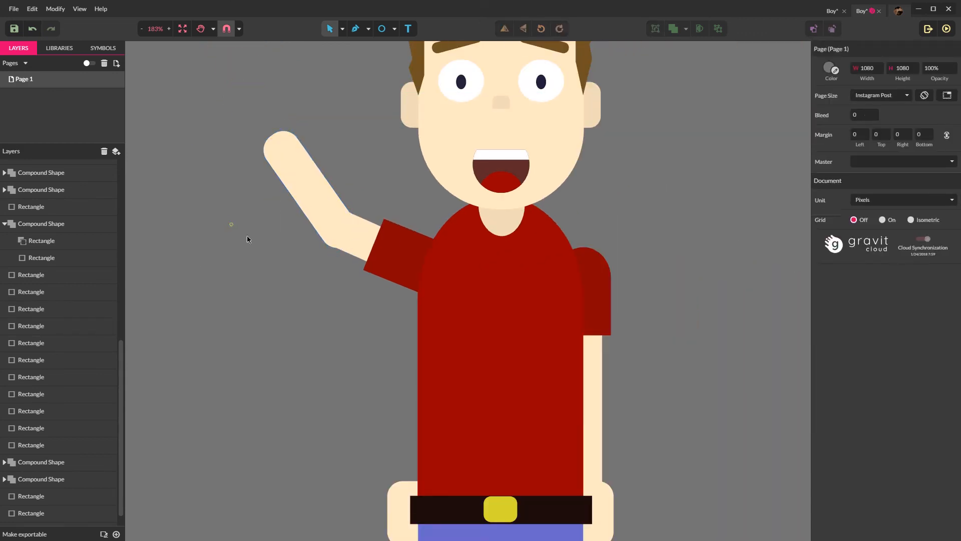
Move the hand from beside the belt onto the raised forearm's upper end and rotate it to match the arm
scroll(285, 306, "down", 2)
scroll(317, 362, "down", 1)
left_click_drag(370, 456, 314, 159)
scroll(287, 177, "up", 5)
left_click_drag(281, 188, 267, 197)
left_click(361, 208)
scroll(356, 239, "down", 8)
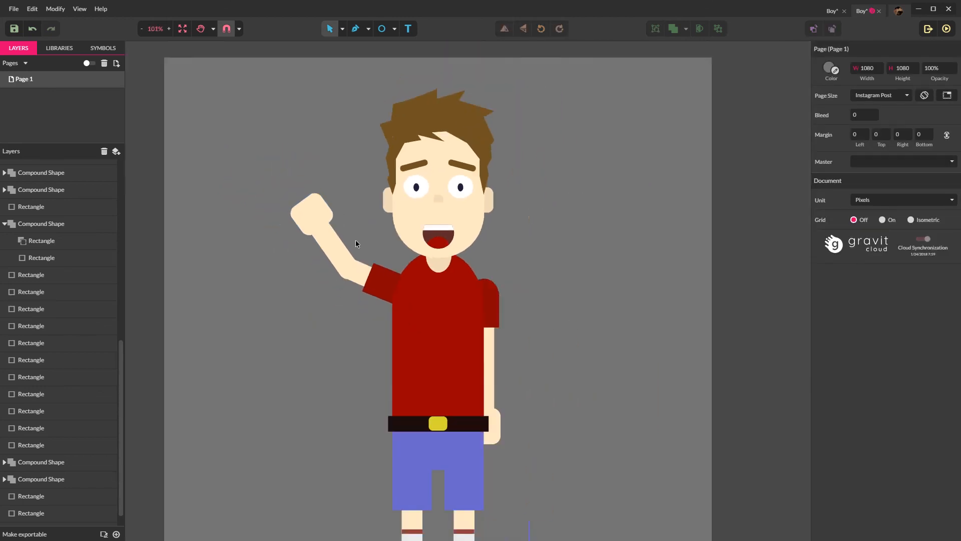
Nudge the raised forearm until its rounded lower end lines up with the upper arm at the elbow
scroll(356, 239, "down", 1)
scroll(325, 228, "up", 8)
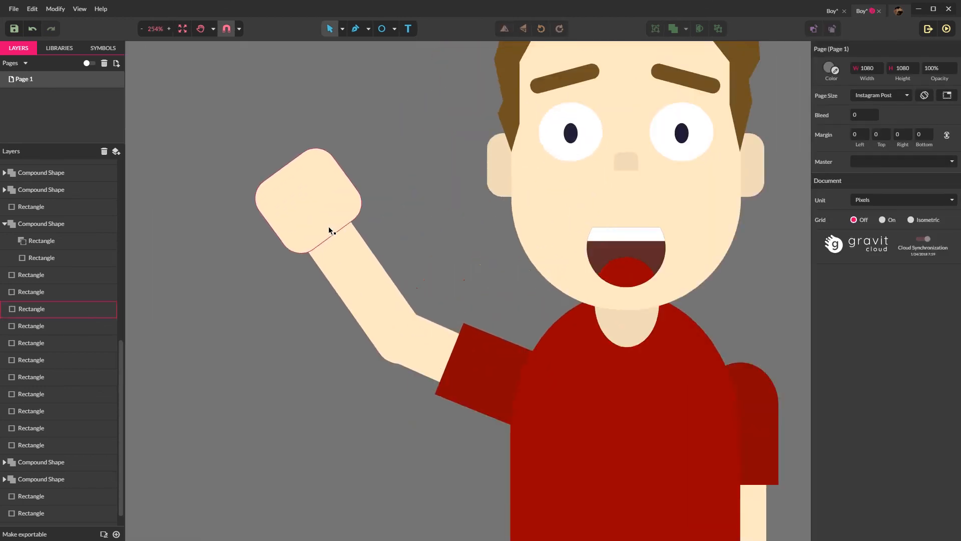
scroll(329, 228, "up", 2)
left_click(390, 303)
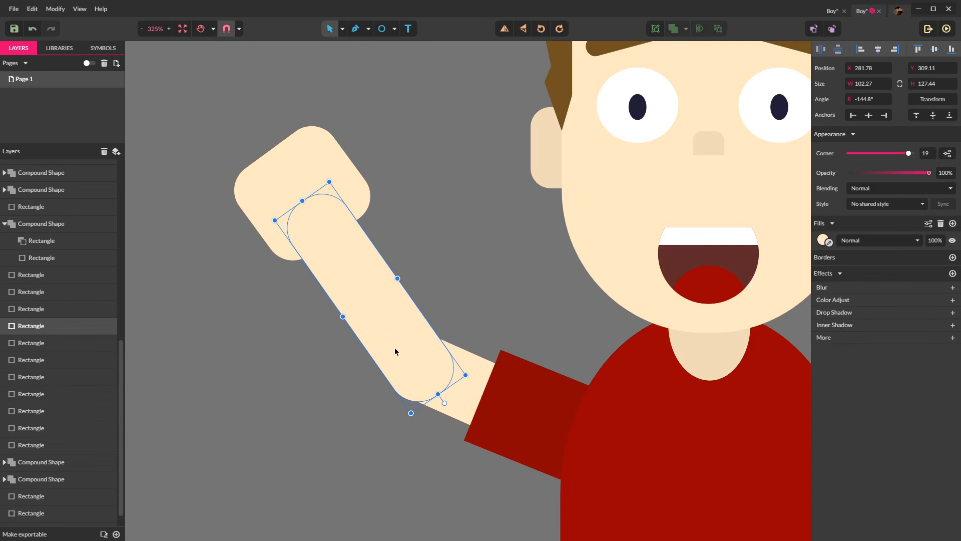
scroll(395, 351, "up", 6)
left_click_drag(400, 367, 351, 296)
double_click(351, 296)
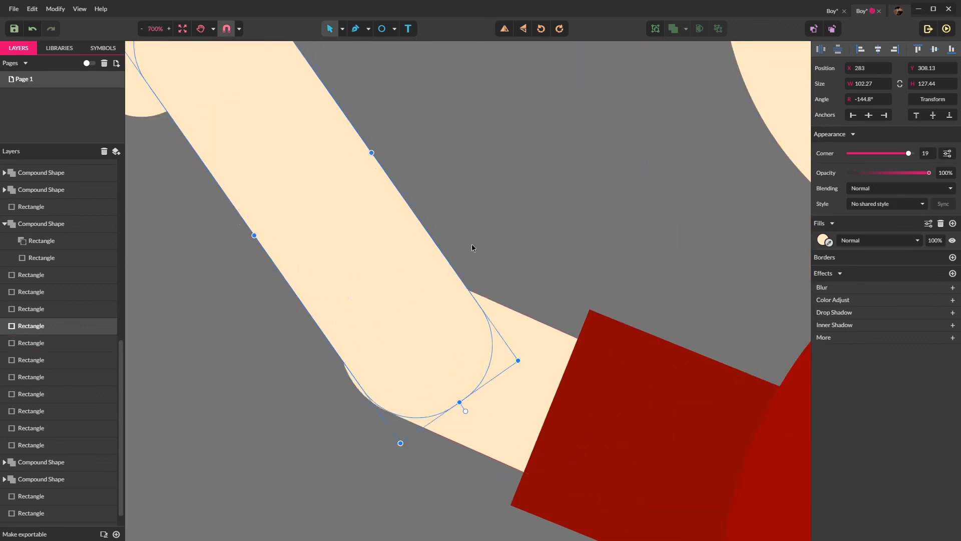
left_click_drag(400, 332, 387, 323)
double_click(386, 321)
left_click(501, 237)
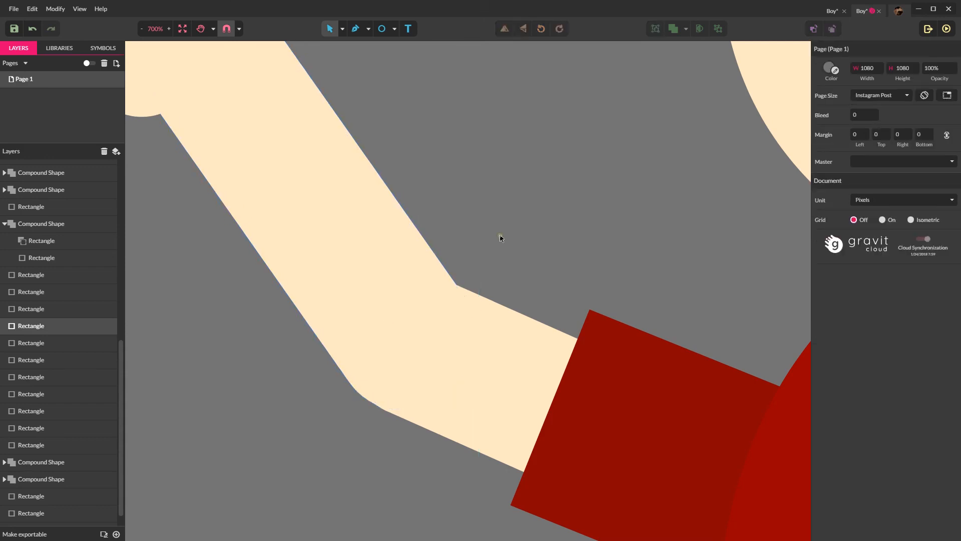
Shift the raised hand slightly on the forearm's upper end and make it a little narrower
scroll(446, 161, "down", 3)
scroll(450, 139, "up", 3)
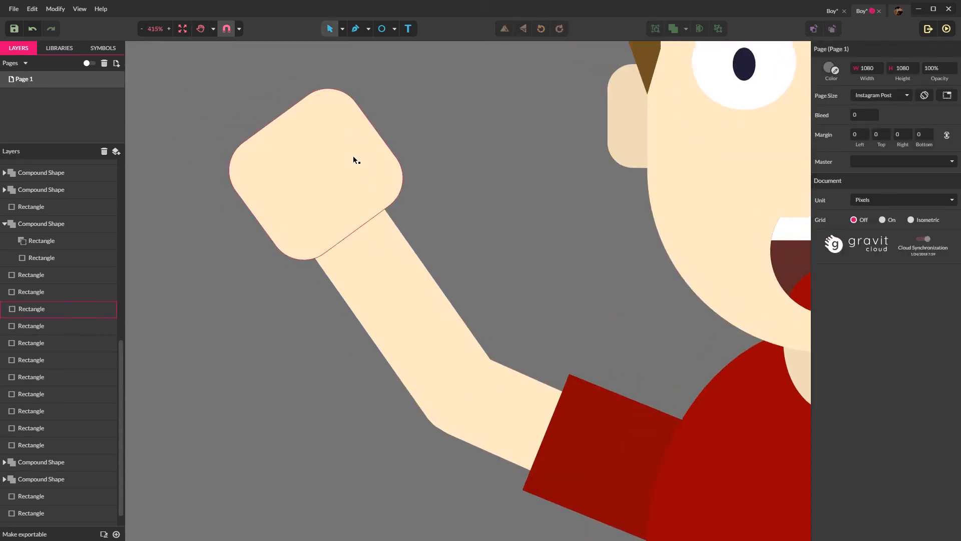
left_click(340, 163)
left_click_drag(340, 163, 343, 161)
left_click_drag(383, 136, 335, 220)
left_click(497, 204)
left_click(323, 183)
left_click_drag(311, 186, 482, 171)
key("ctrl+z")
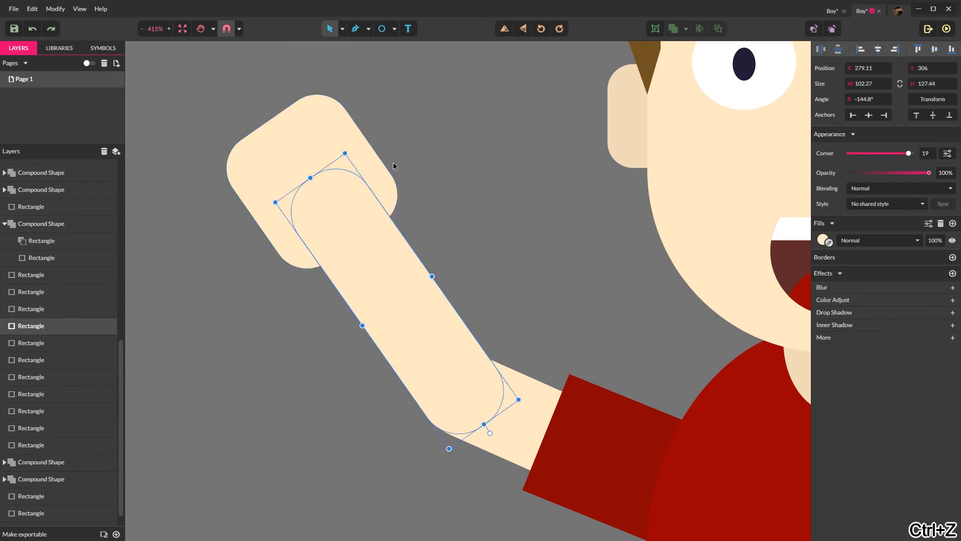
Duplicate the forearm and reshape the copy into an upright thumb about 13.5 by 47.6 px at the hand's inner edge, rotated to -179.4°
key("ctrl+c")
key("ctrl+v")
left_click_drag(412, 281, 529, 182)
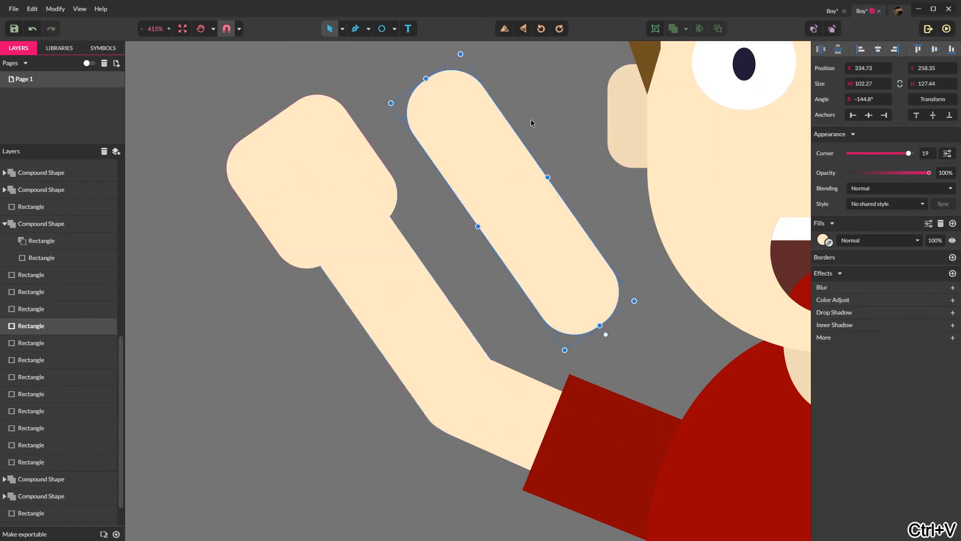
left_click_drag(606, 337, 514, 365)
left_click_drag(555, 51, 401, 111)
left_click_drag(391, 145, 381, 146)
Fill the thumb with the neck's darker skin tone, and cut and paste it so it sits in front of the hand
scroll(494, 196, "down", 1)
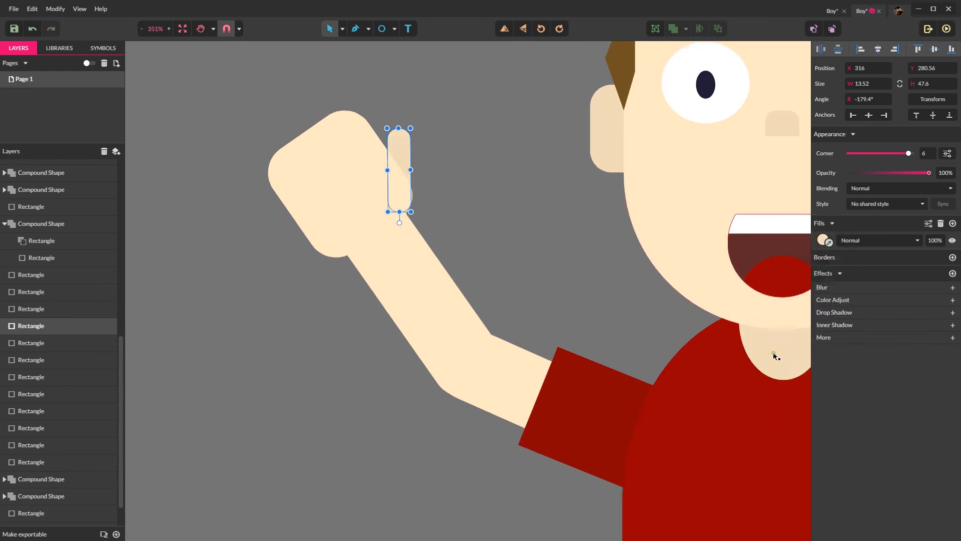
left_click(474, 190)
scroll(438, 170, "down", 1)
left_click(410, 154)
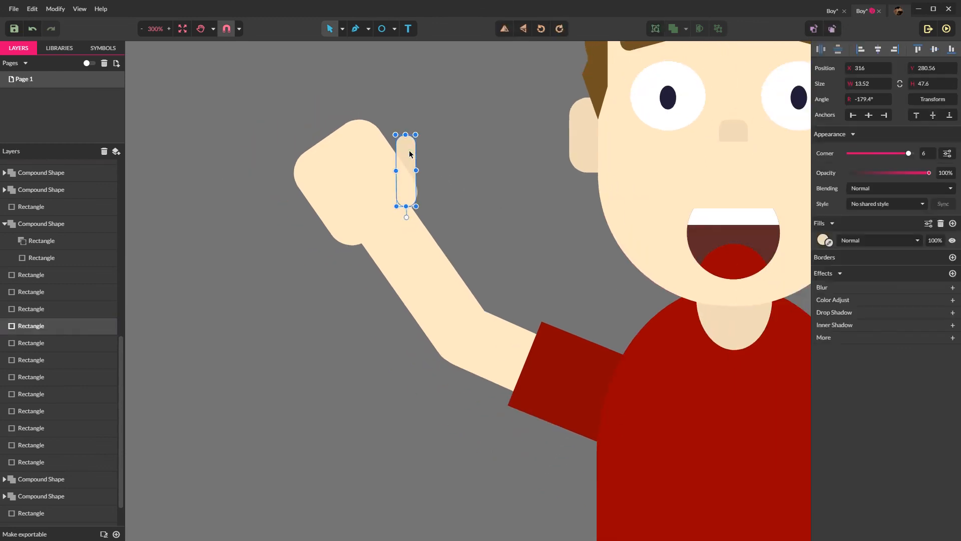
key("ctrl+x")
key("ctrl+v")
left_click(483, 173)
scroll(485, 174, "down", 1)
scroll(485, 174, "down", 1)
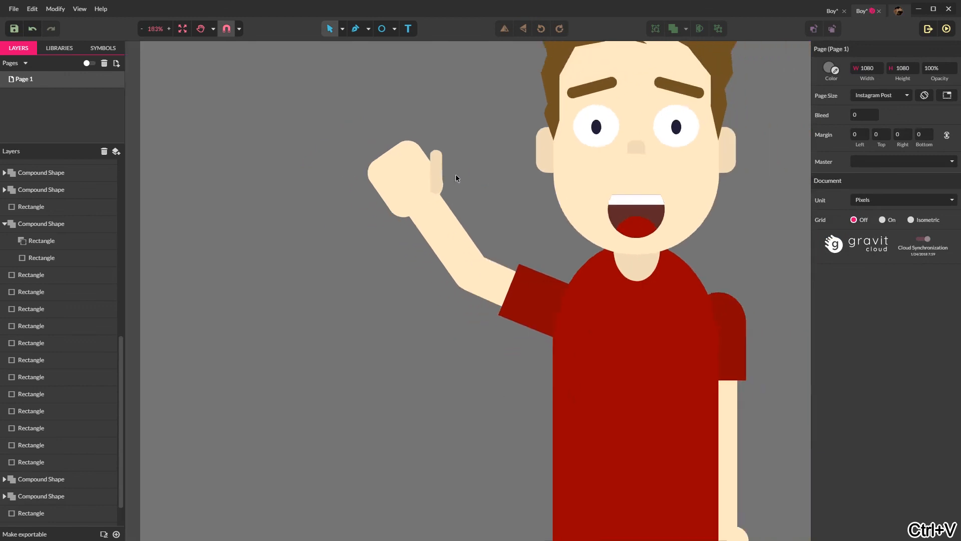
Shift the thumb slightly outward on the hand's inner edge and save the document
scroll(455, 174, "up", 8)
left_click(441, 163)
left_click_drag(440, 159, 446, 161)
left_click(585, 180)
scroll(539, 190, "down", 2)
scroll(541, 195, "down", 7)
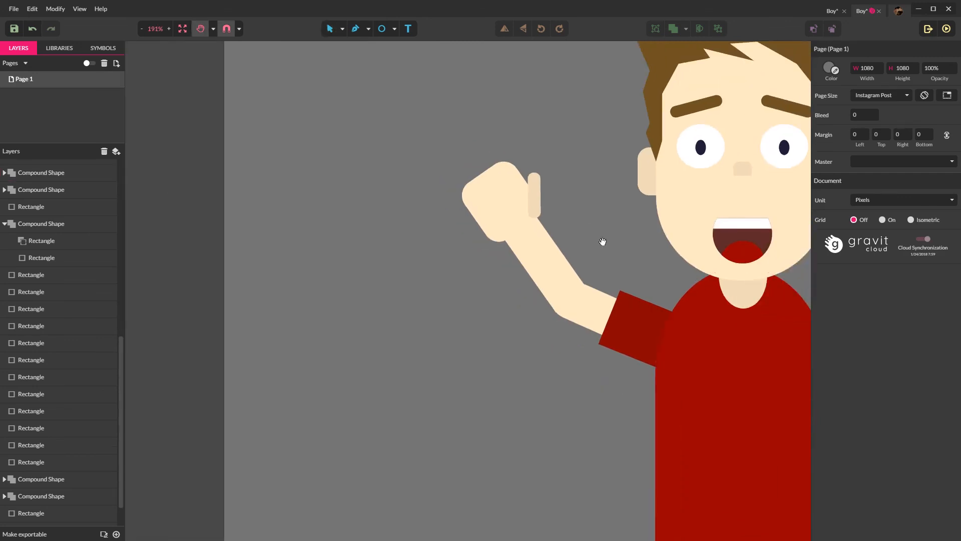
scroll(526, 238, "down", 3)
scroll(482, 243, "down", 3)
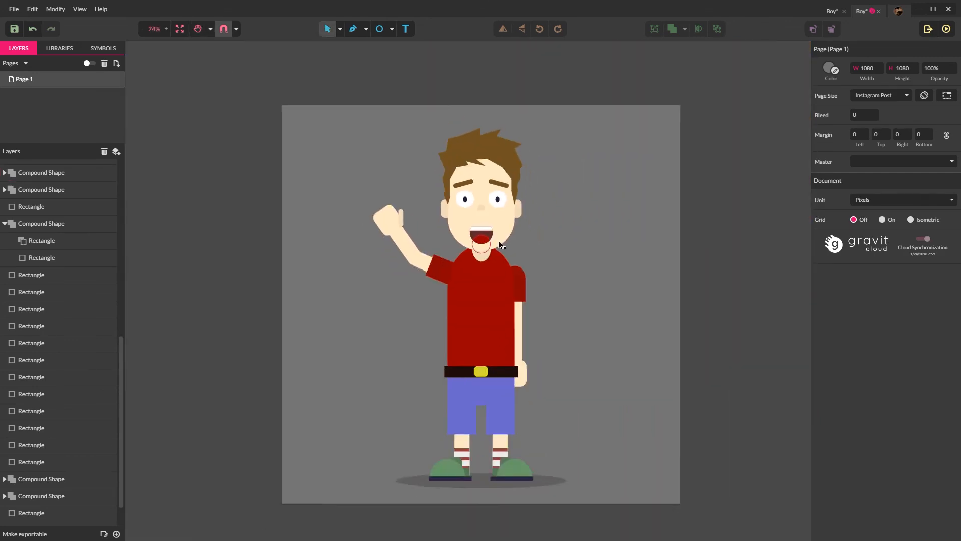
key("ctrl+s")
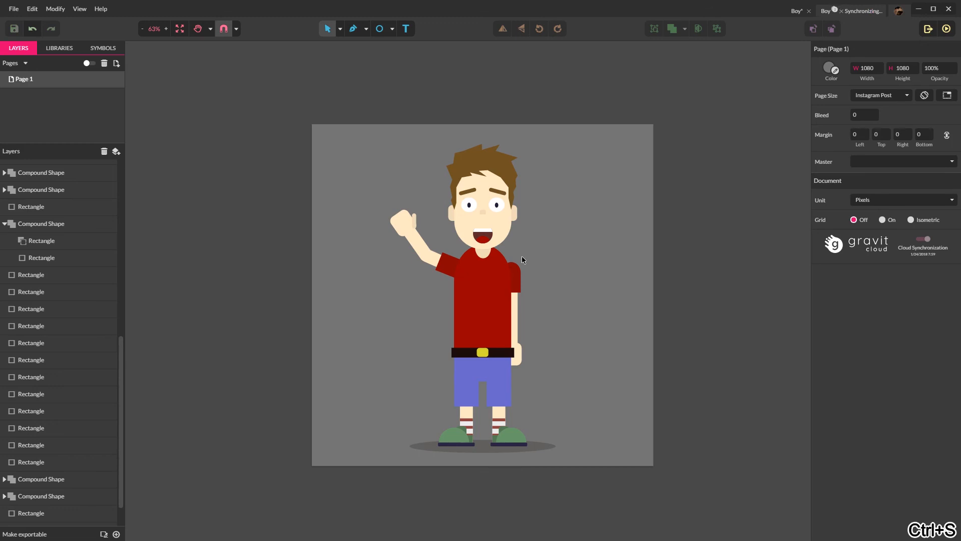
scroll(521, 256, "up", 6)
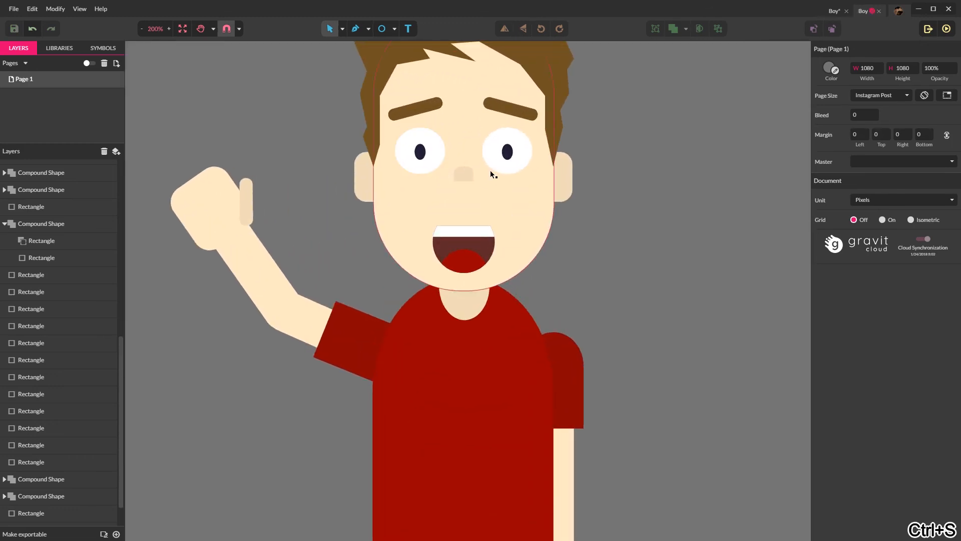
scroll(490, 170, "down", 2)
scroll(444, 165, "up", 3)
scroll(444, 167, "down", 5)
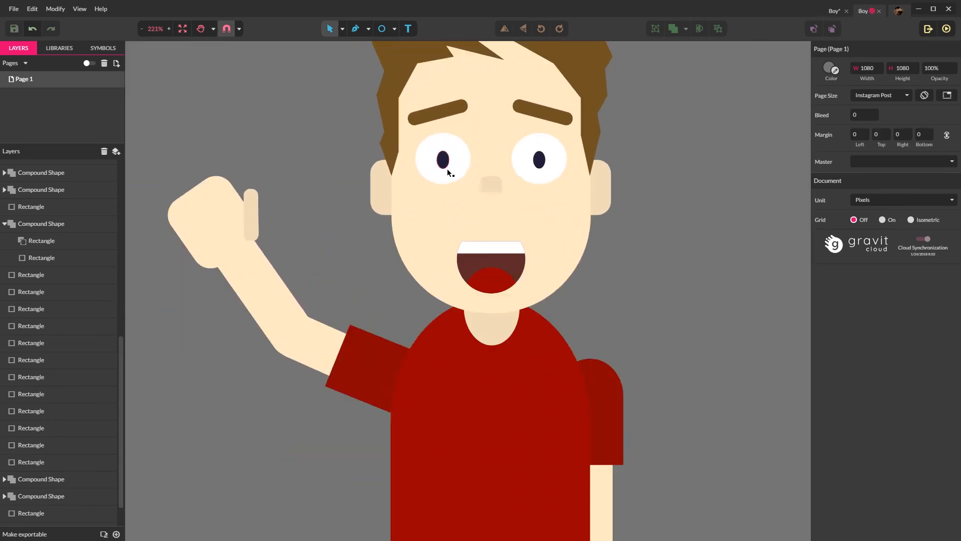
scroll(449, 179, "down", 3)
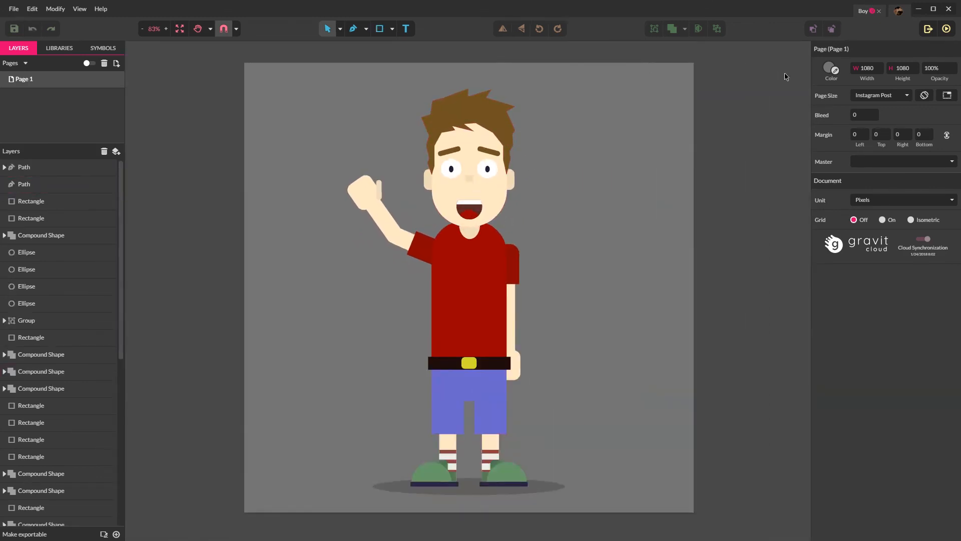
Change the page background colour to a soft light blue, about #7AA1E1
left_click(830, 69)
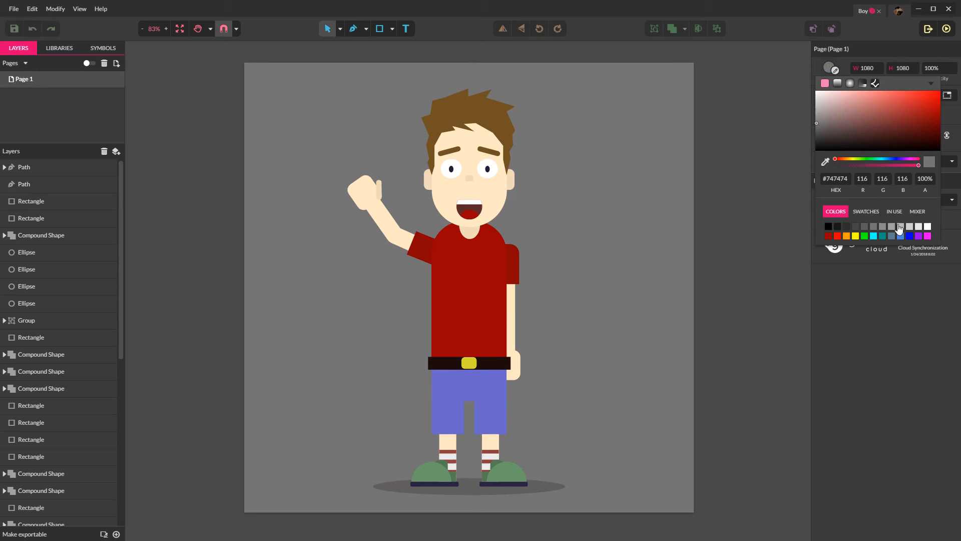
left_click(920, 237)
left_click(911, 238)
left_click(902, 238)
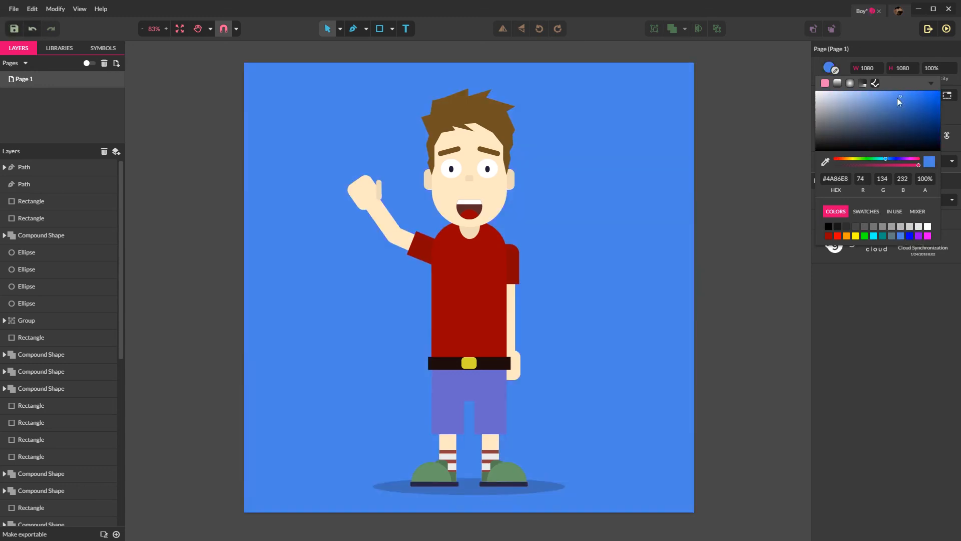
left_click_drag(885, 101, 874, 99)
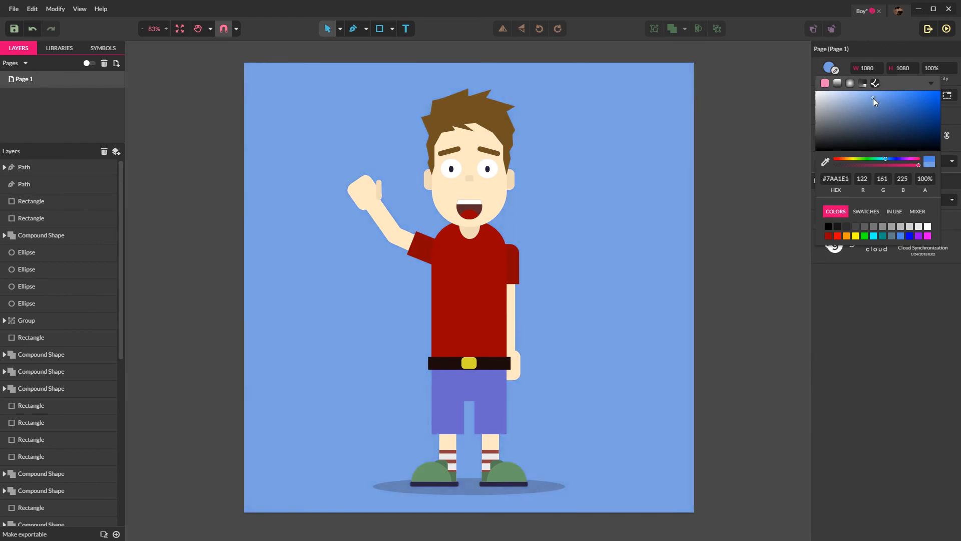
left_click(807, 135)
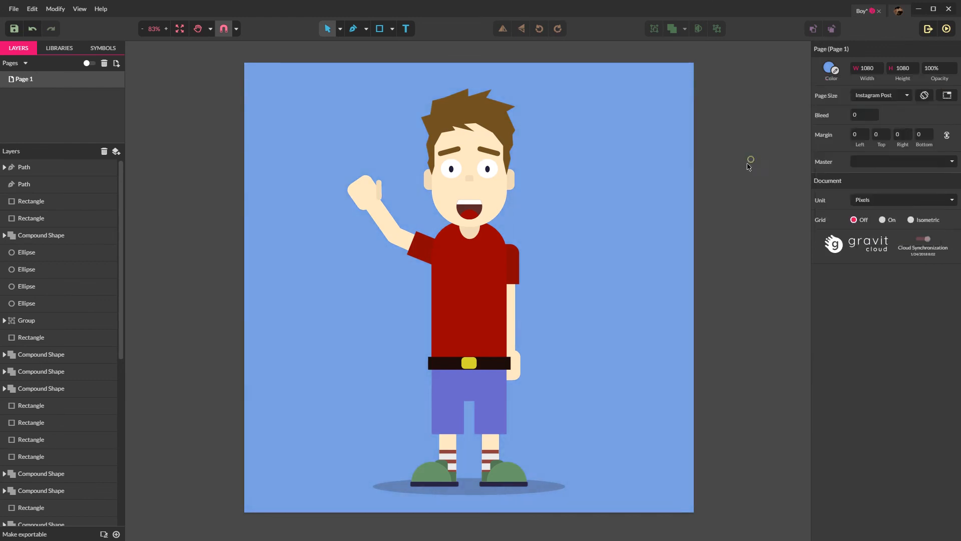
Narrow both bare legs symmetrically about their centres to about 36 px wide so no skin shows beside the socks
scroll(450, 448, "up", 2)
scroll(453, 452, "up", 1)
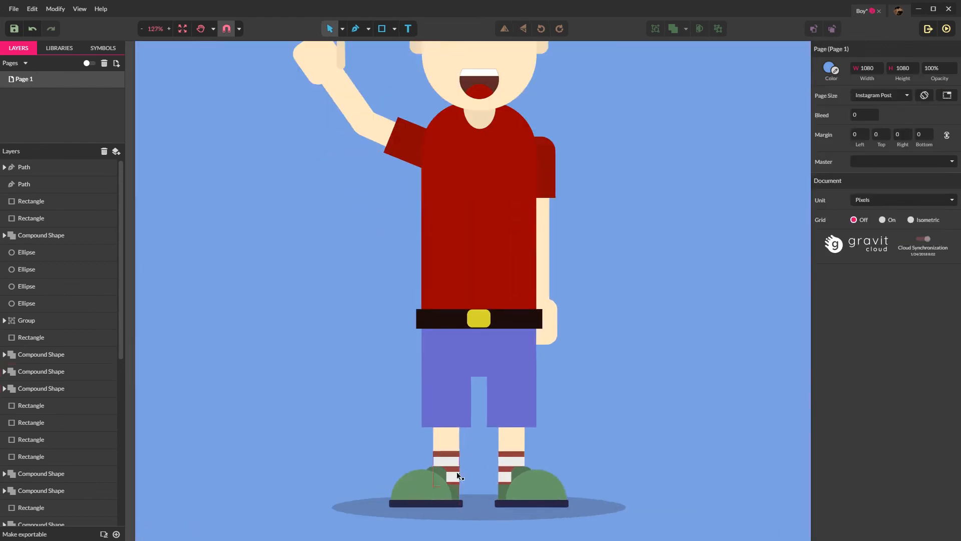
left_click(452, 446)
scroll(452, 445, "up", 3)
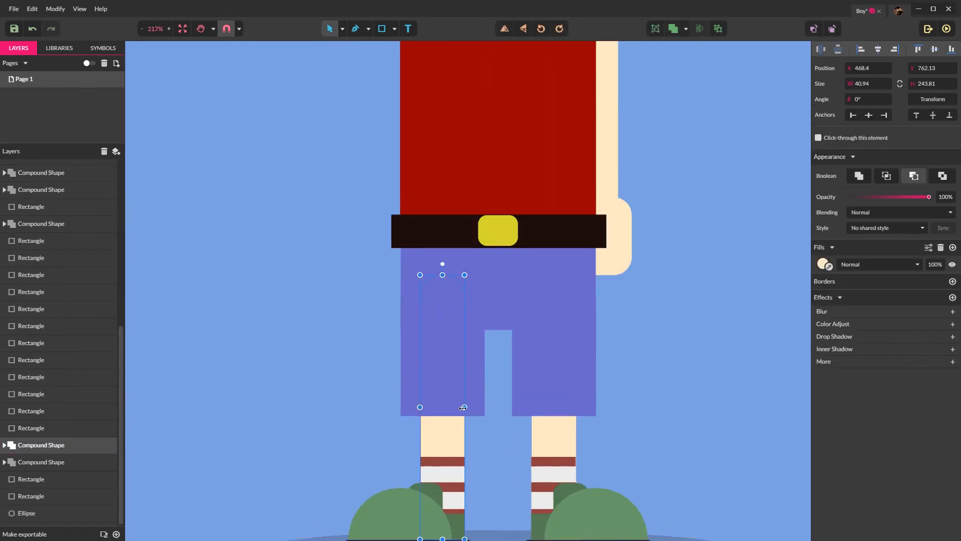
left_click_drag(464, 407, 461, 408)
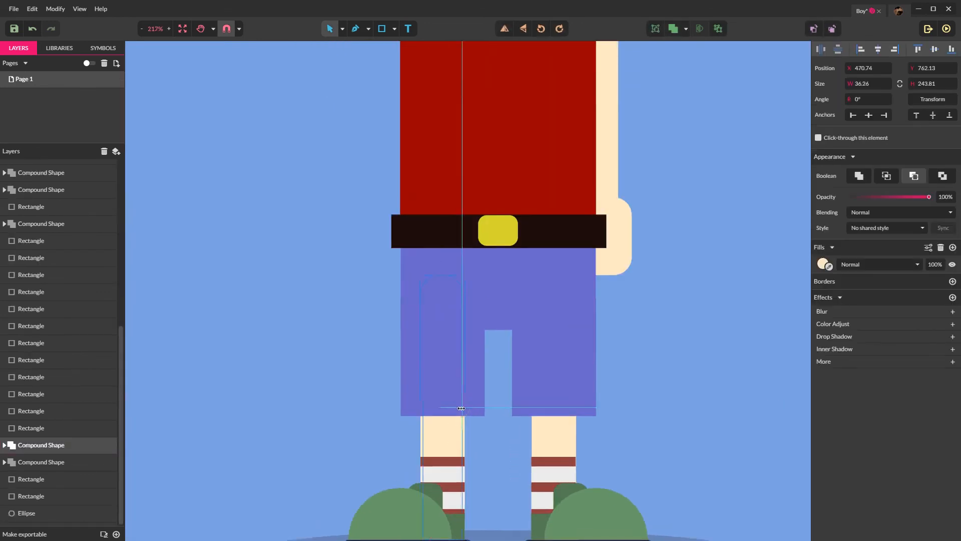
left_click(547, 437)
left_click_drag(576, 407, 573, 405)
left_click(622, 408)
scroll(621, 409, "down", 3)
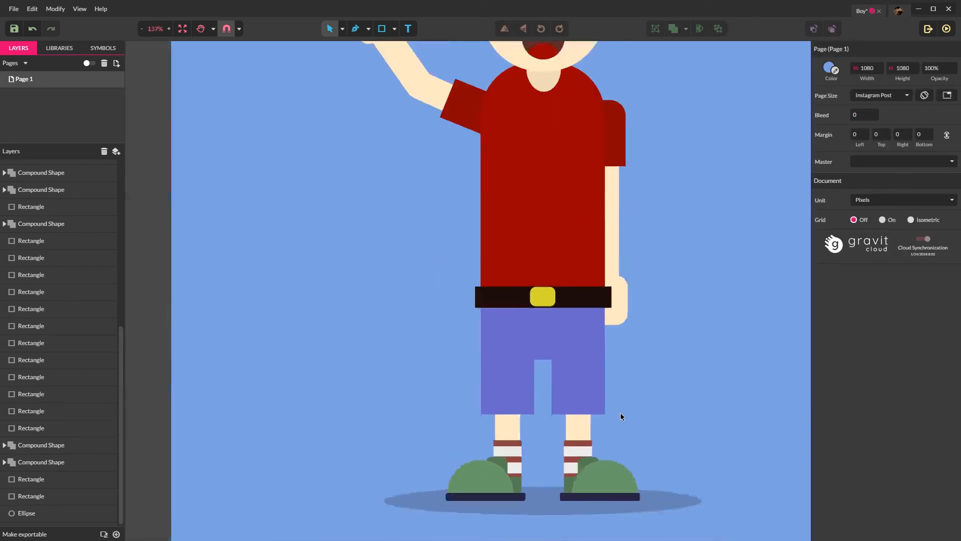
left_click_drag(683, 281, 640, 416)
scroll(575, 229, "down", 1)
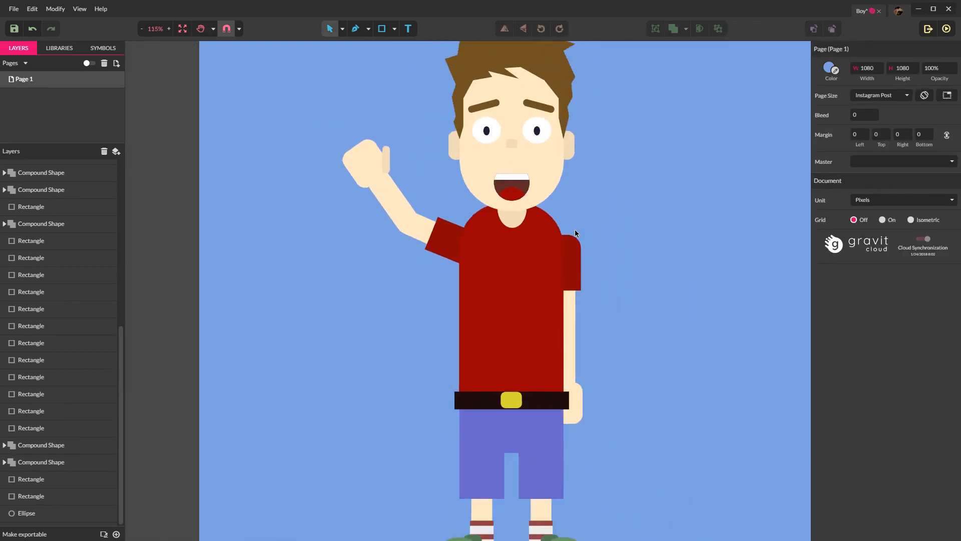
scroll(581, 231, "down", 1)
left_click_drag(608, 209, 611, 309)
left_click_drag(444, 121, 588, 336)
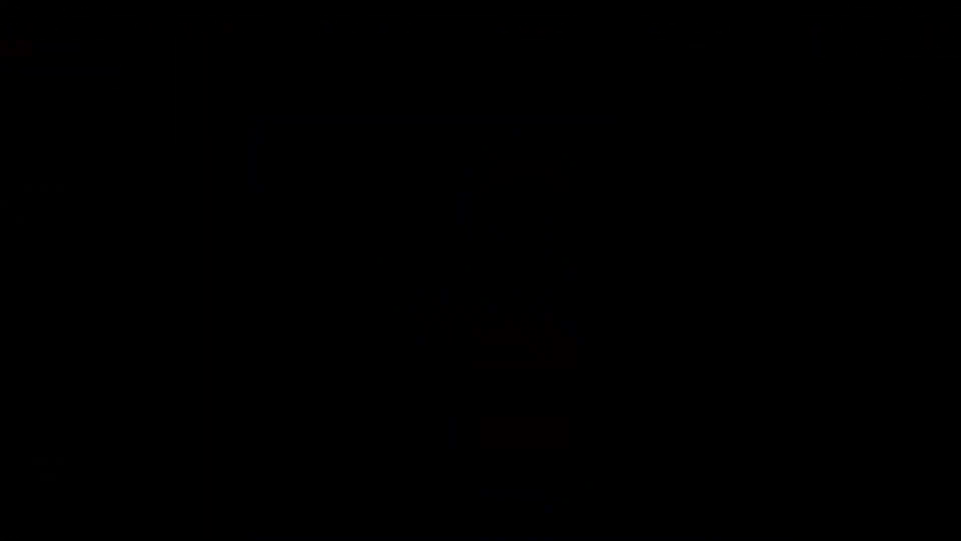